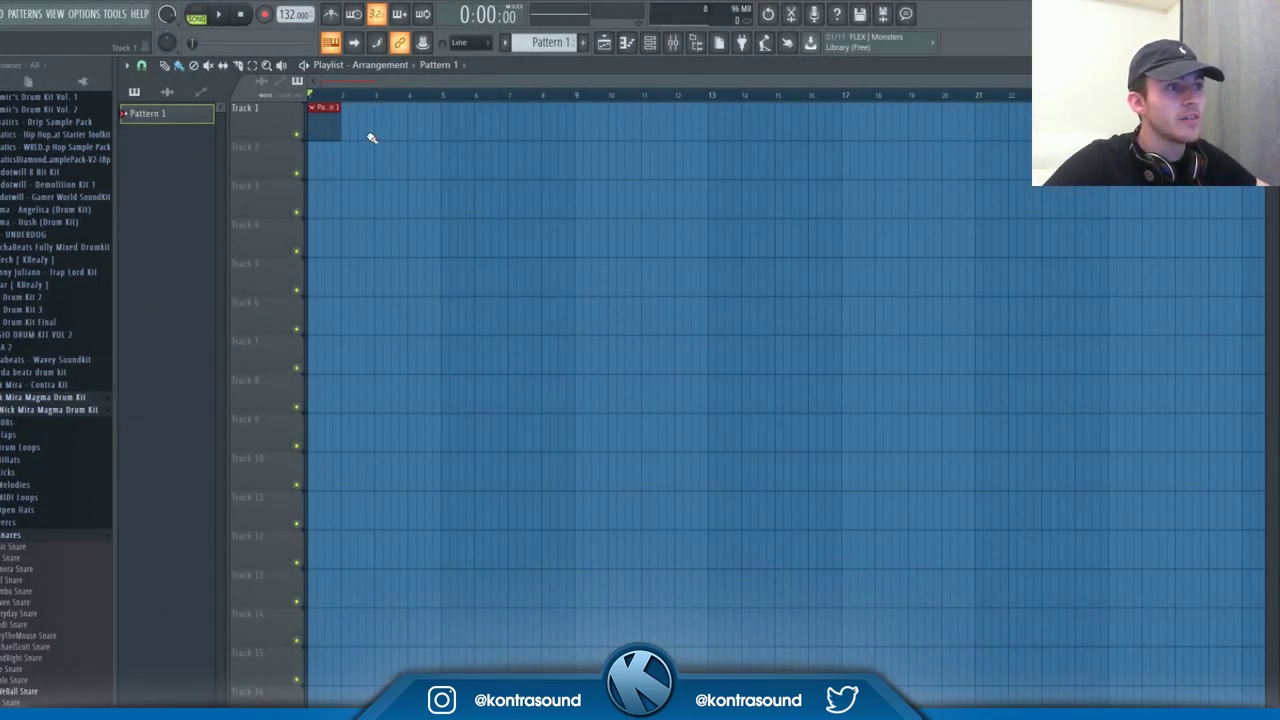
# - Extend the Pattern 1 clip on Track 1 to four bars and replace the Sampler channel with FL Keys
pyautogui.moveTo(342, 134); pyautogui.dragTo(439, 136)
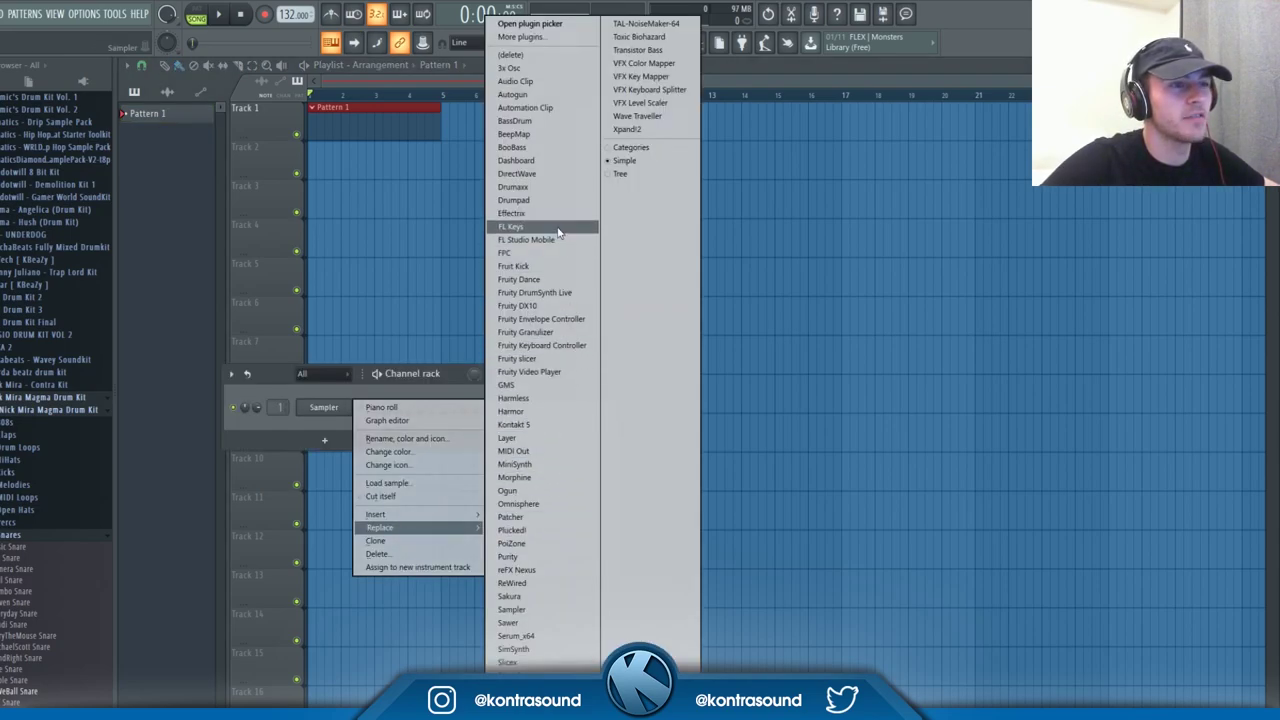
pyautogui.click(558, 232)
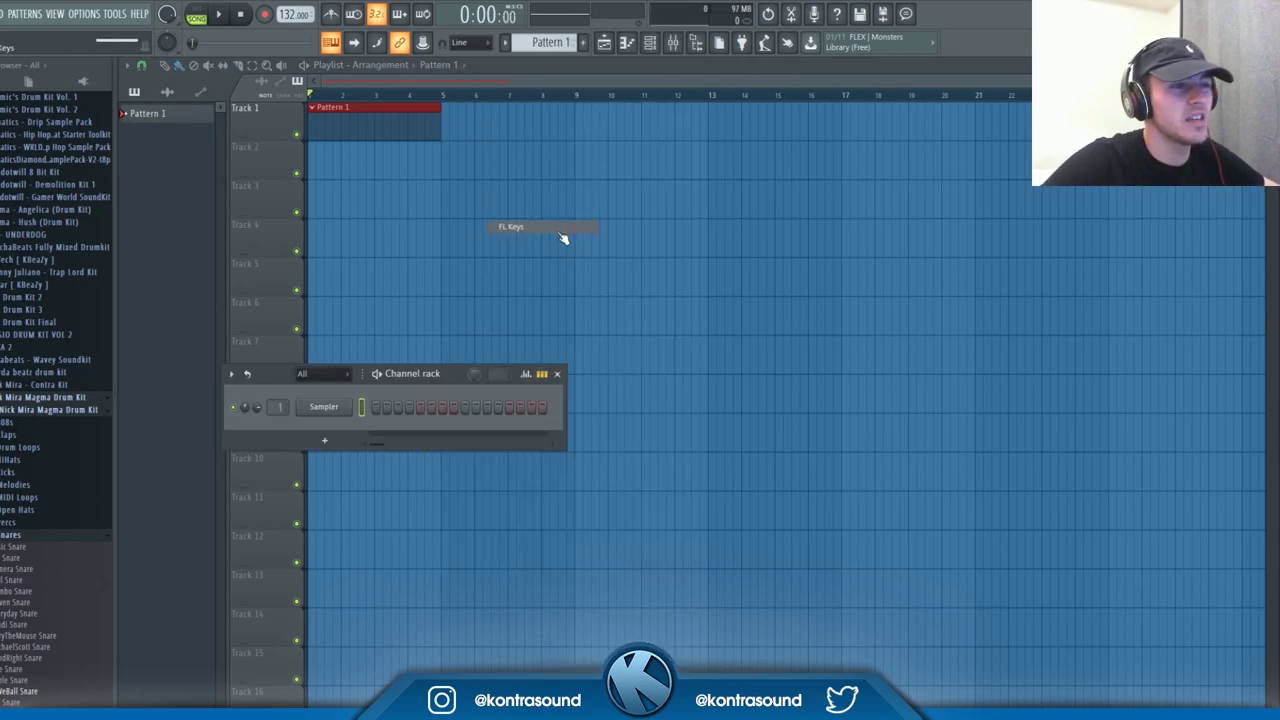
pyautogui.click(489, 76)
# - Write a four-bar melody for FL Keys in the piano roll and stretch the F5 note starting each bar to a full bar
pyautogui.click(629, 42)
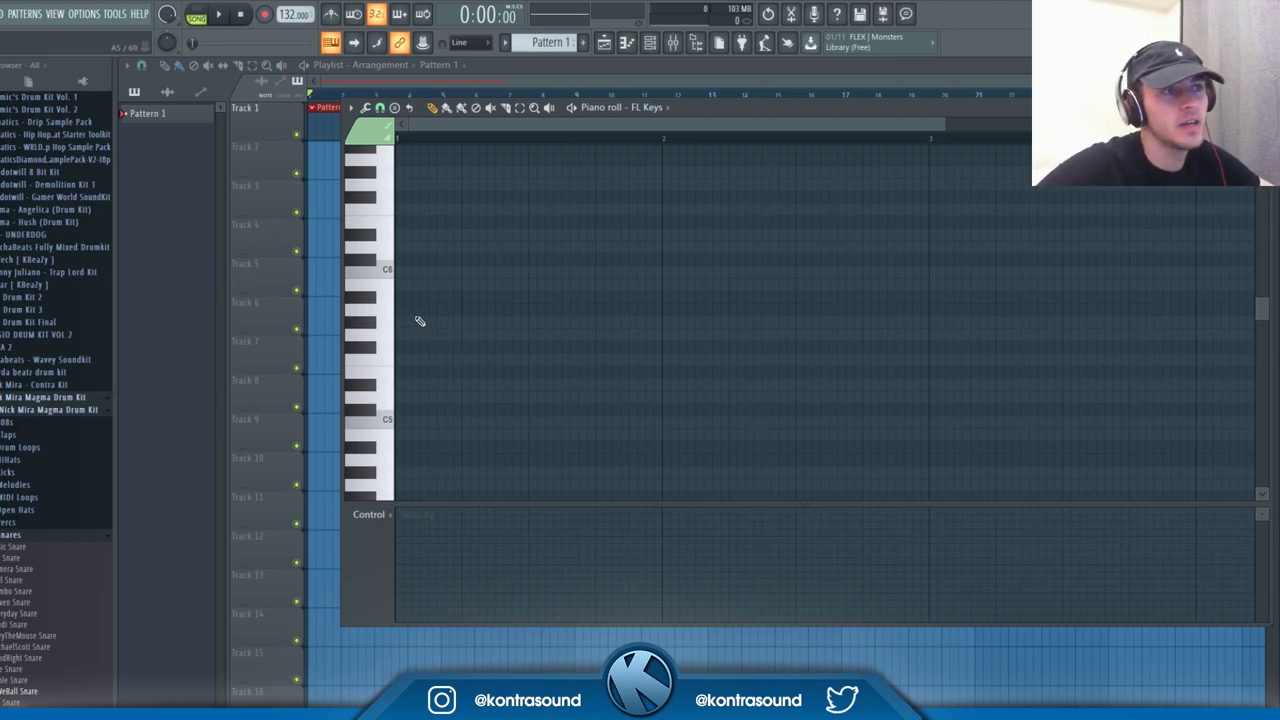
pyautogui.scroll(3, 420, 321)
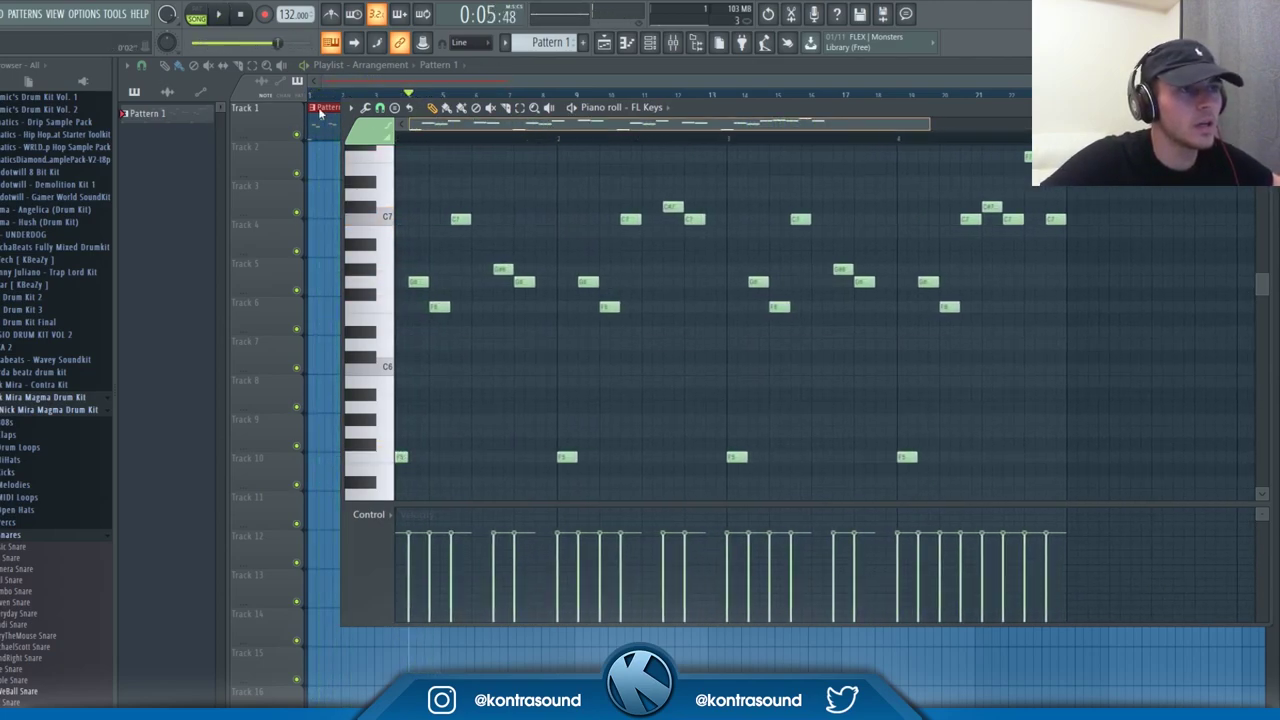
pyautogui.keyDown('ctrl'); pyautogui.scroll(-3, 444, 414); pyautogui.keyUp('ctrl')
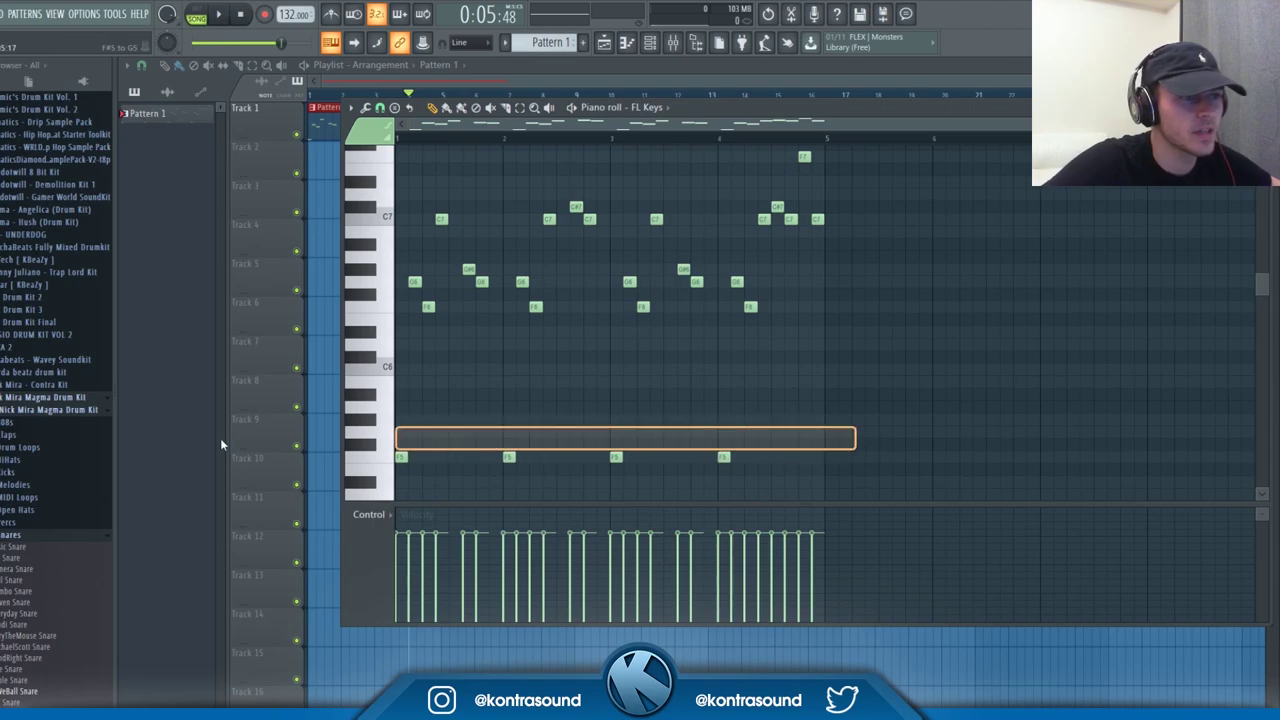
pyautogui.moveTo(820, 457); pyautogui.dragTo(504, 463)
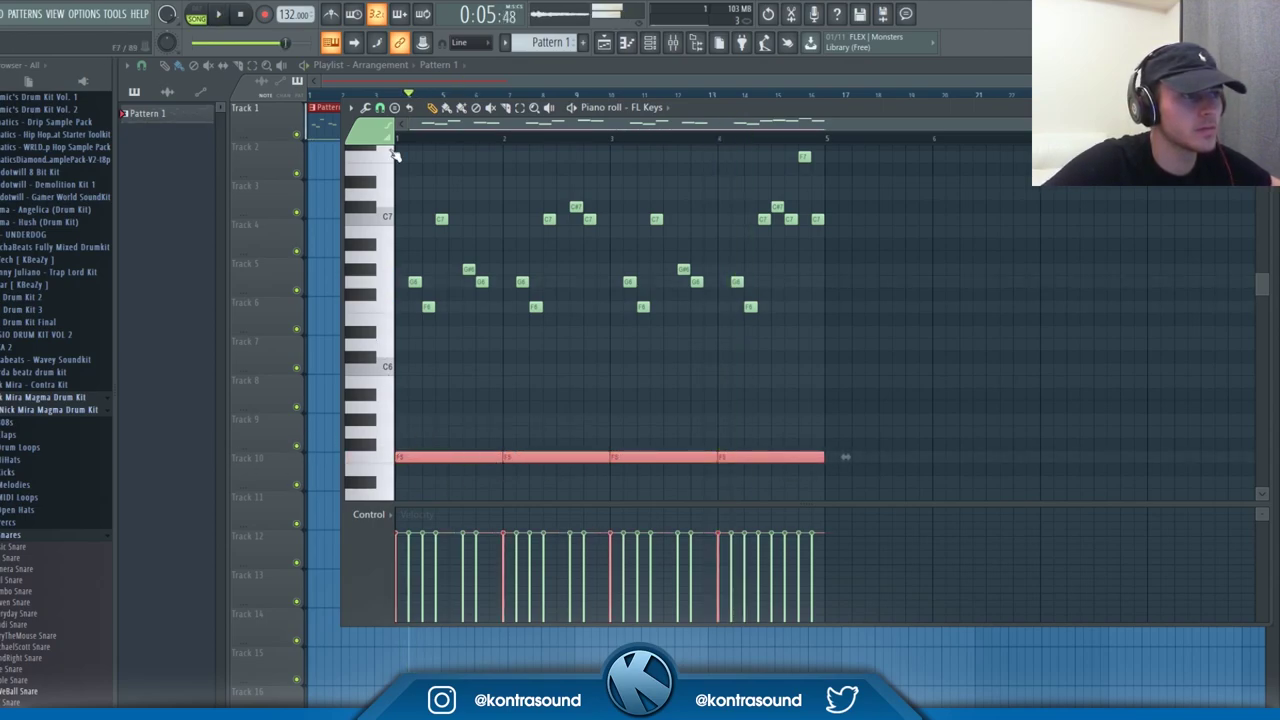
# - Add one-bar notes C6, C#6, C6 and C#6 above the F5 notes in bars 1 to 4
pyautogui.moveTo(425, 409); pyautogui.dragTo(243, 380)
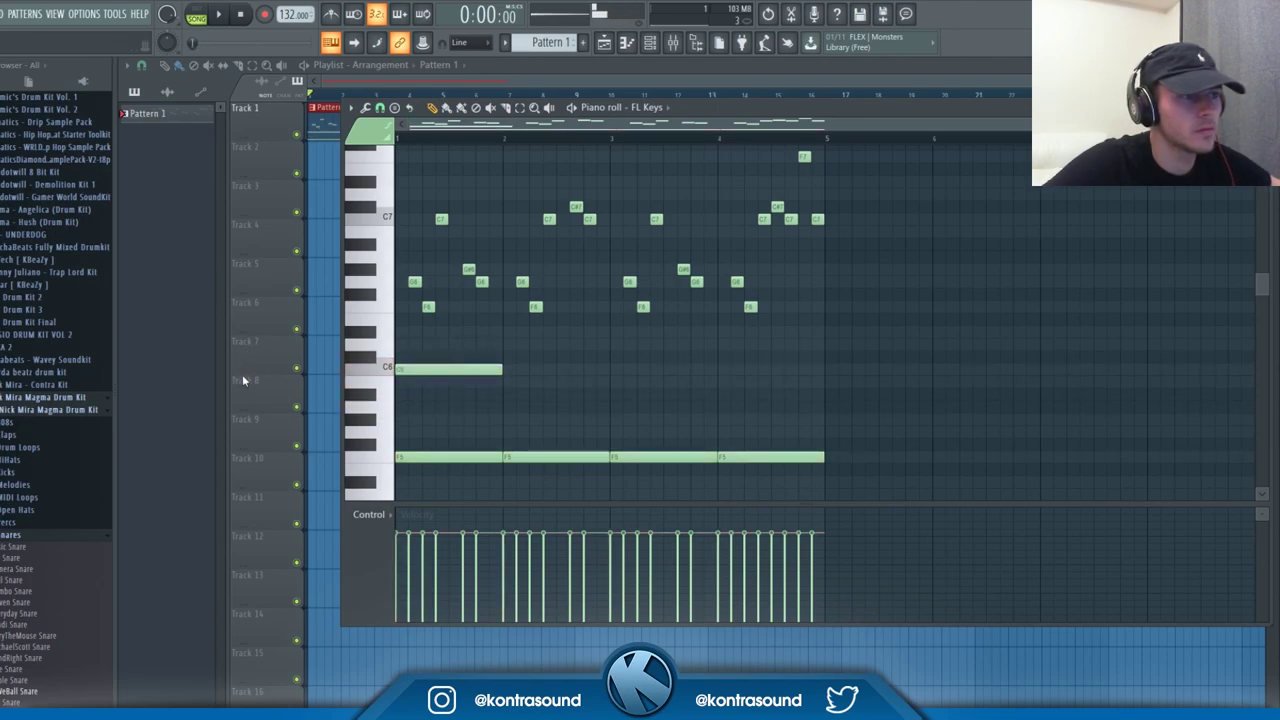
pyautogui.press('space')
pyautogui.scroll(2, 466, 396)
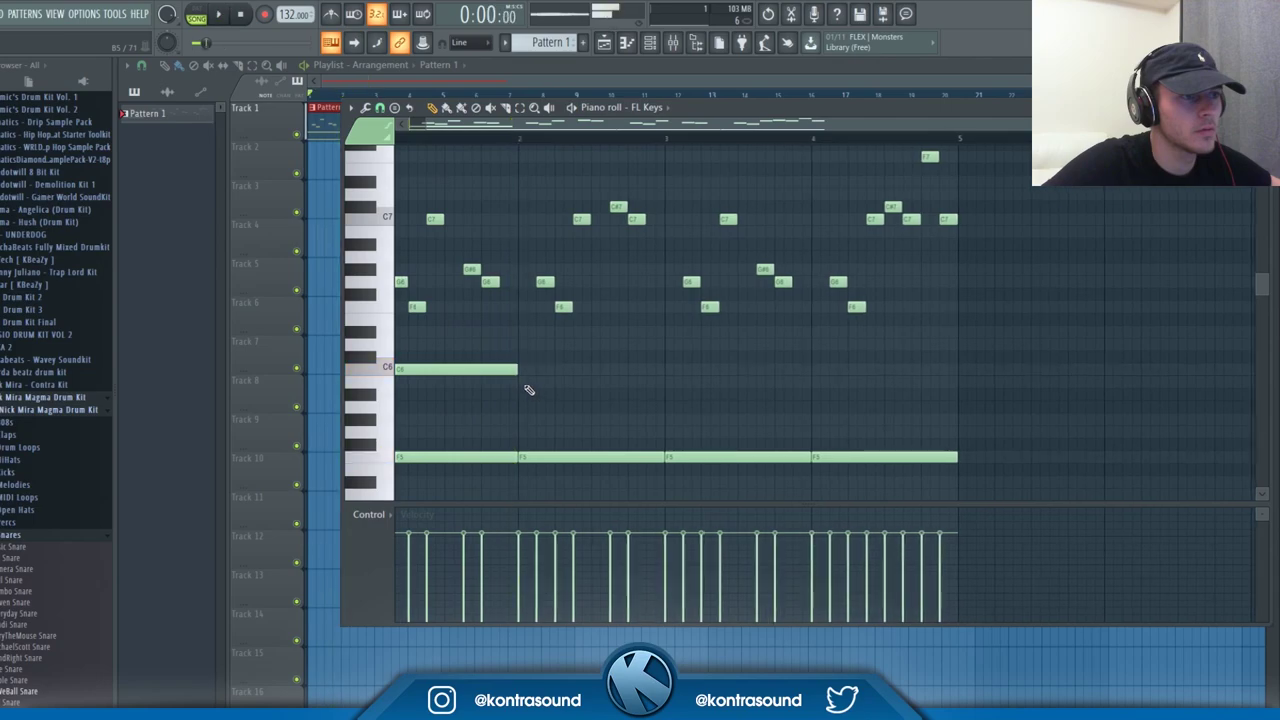
pyautogui.scroll(1, 555, 382)
pyautogui.click(568, 357)
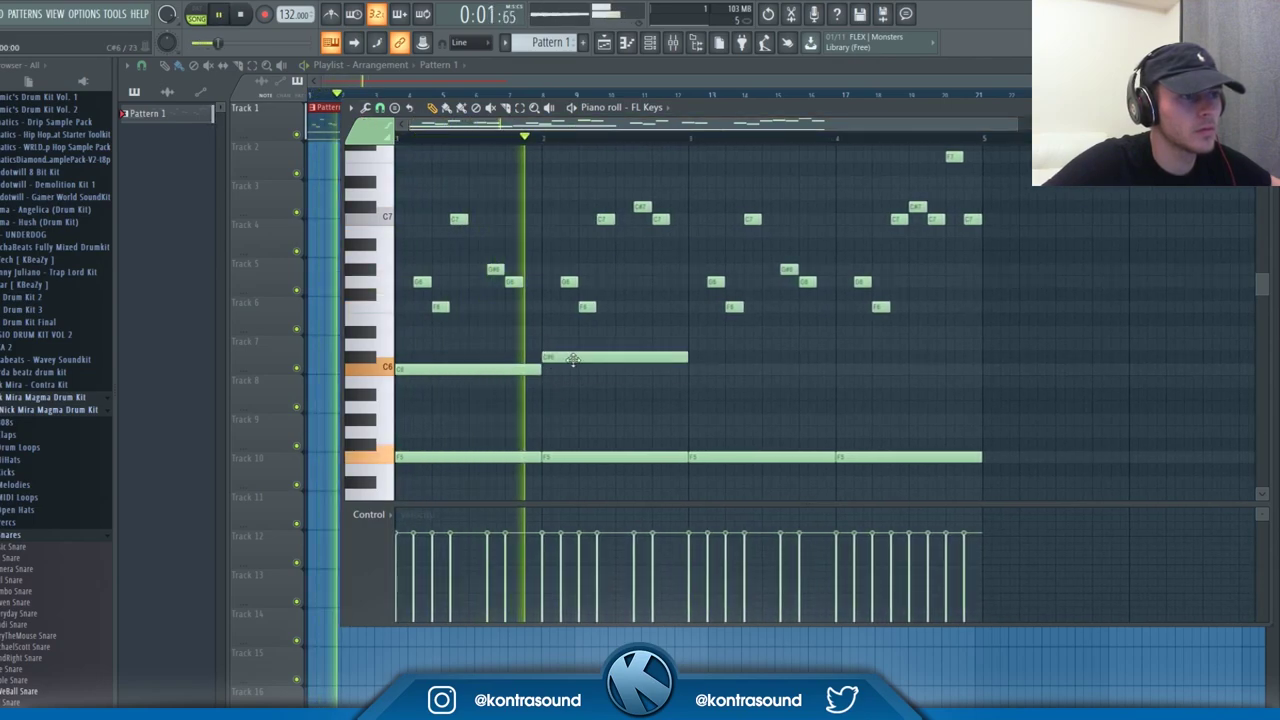
pyautogui.click(688, 371)
pyautogui.click(942, 408)
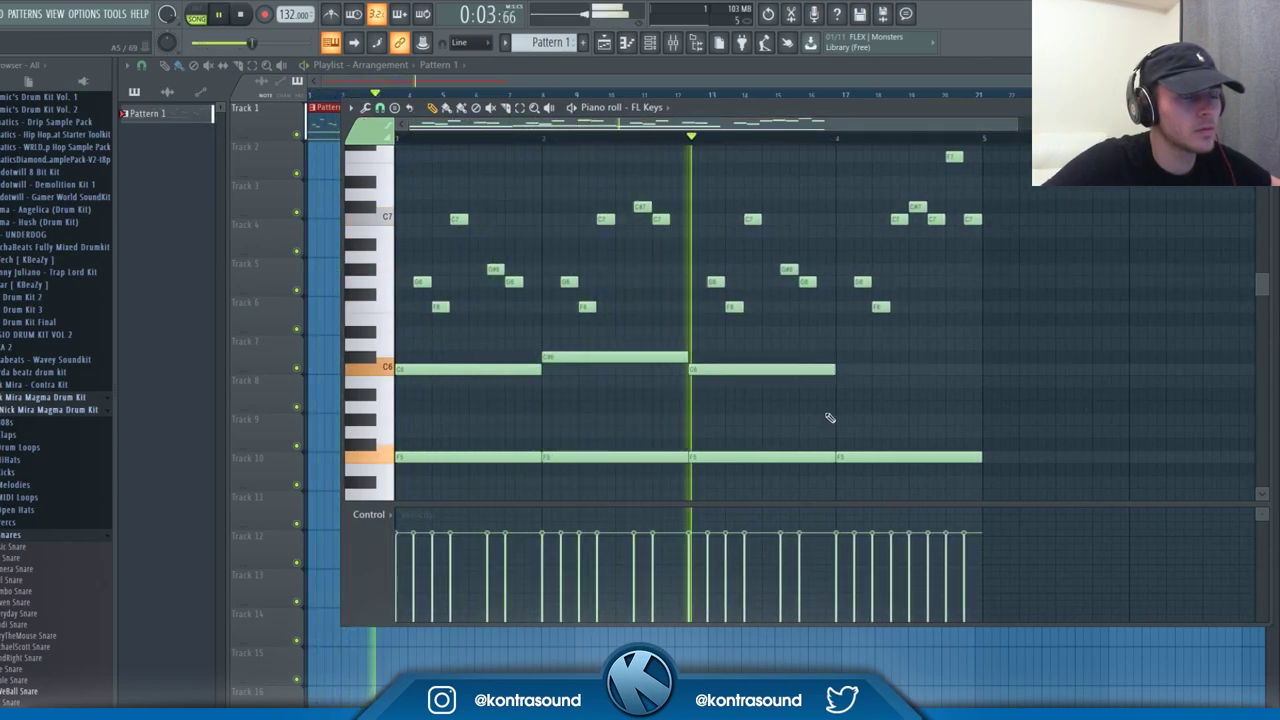
pyautogui.rightClick(959, 409)
pyautogui.click(850, 357)
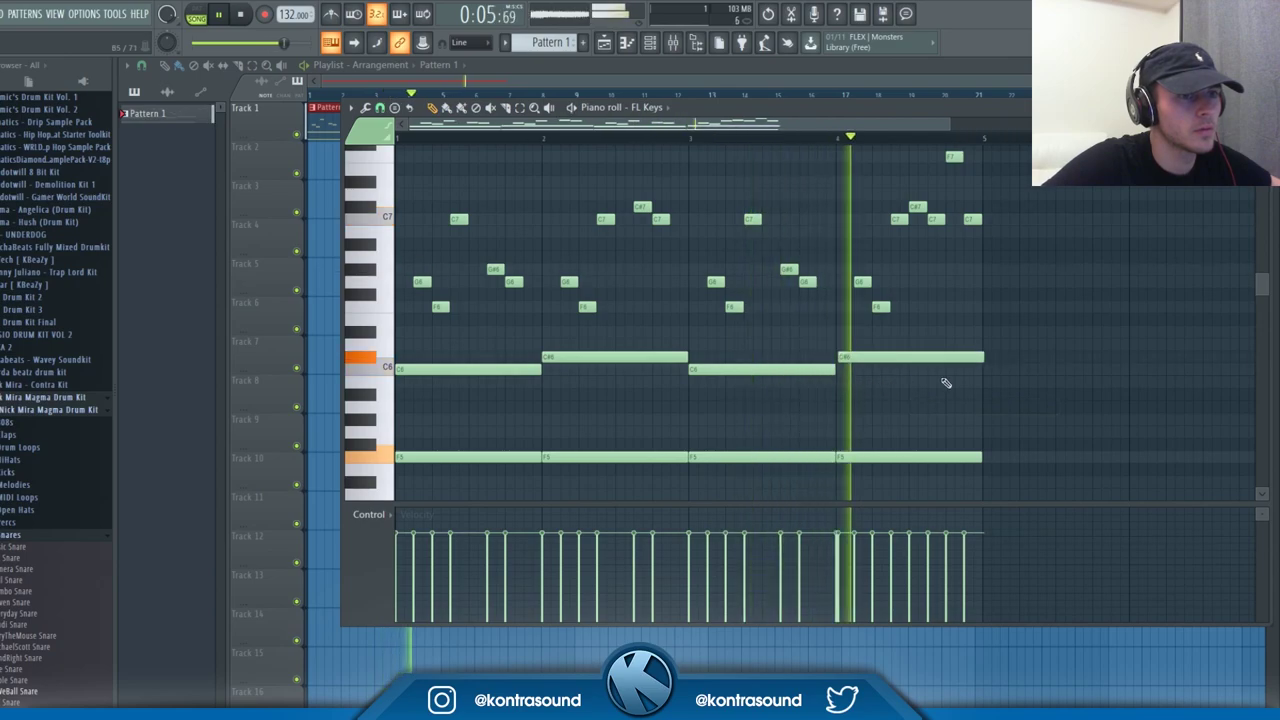
# - Transpose all the notes in the pattern up three semitones and clear the selection
pyautogui.click(1078, 395)
pyautogui.hotkey('shift', 'Up')
pyautogui.hotkey('shift', 'Up')
pyautogui.hotkey('shift', 'Up')
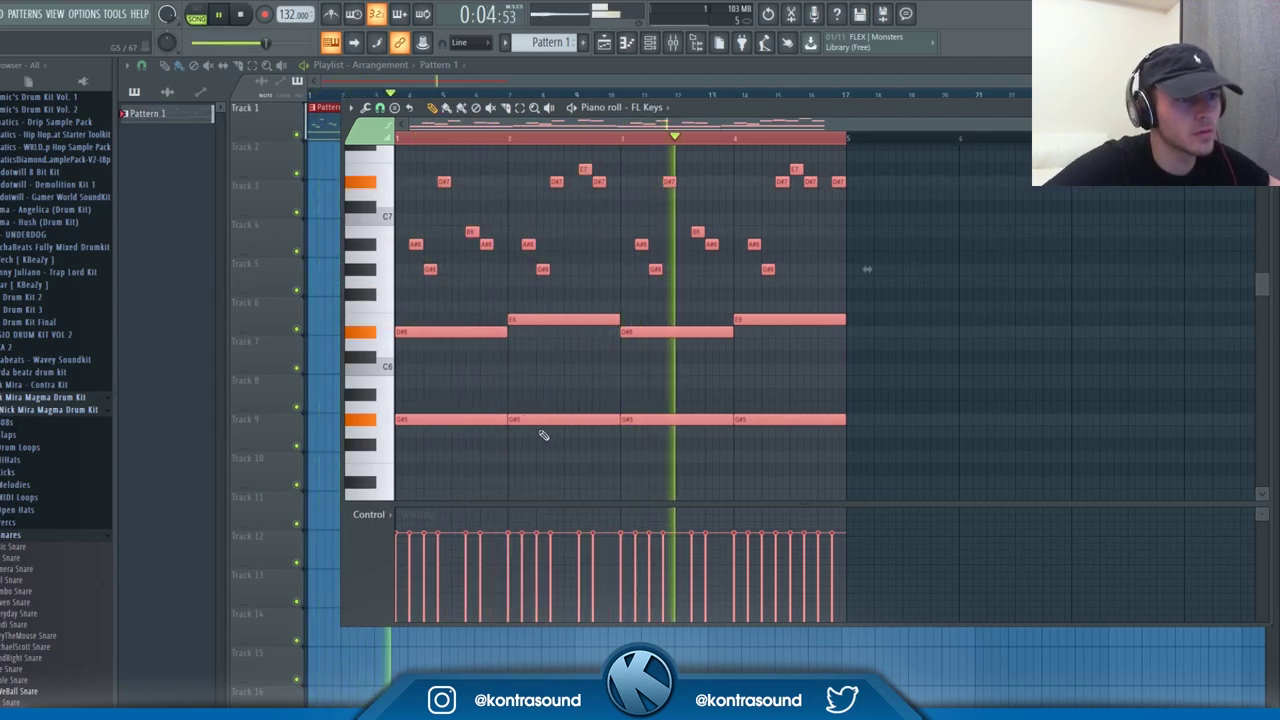
pyautogui.click(971, 391)
pyautogui.rightClick(971, 392)
# - Shorten the G#5 notes to half a bar and add C#6, D#6 and C#6 in the second halves, with D#6 and A#5 ending bar 4
pyautogui.scroll(-1, 544, 387)
pyautogui.scroll(-2, 500, 396)
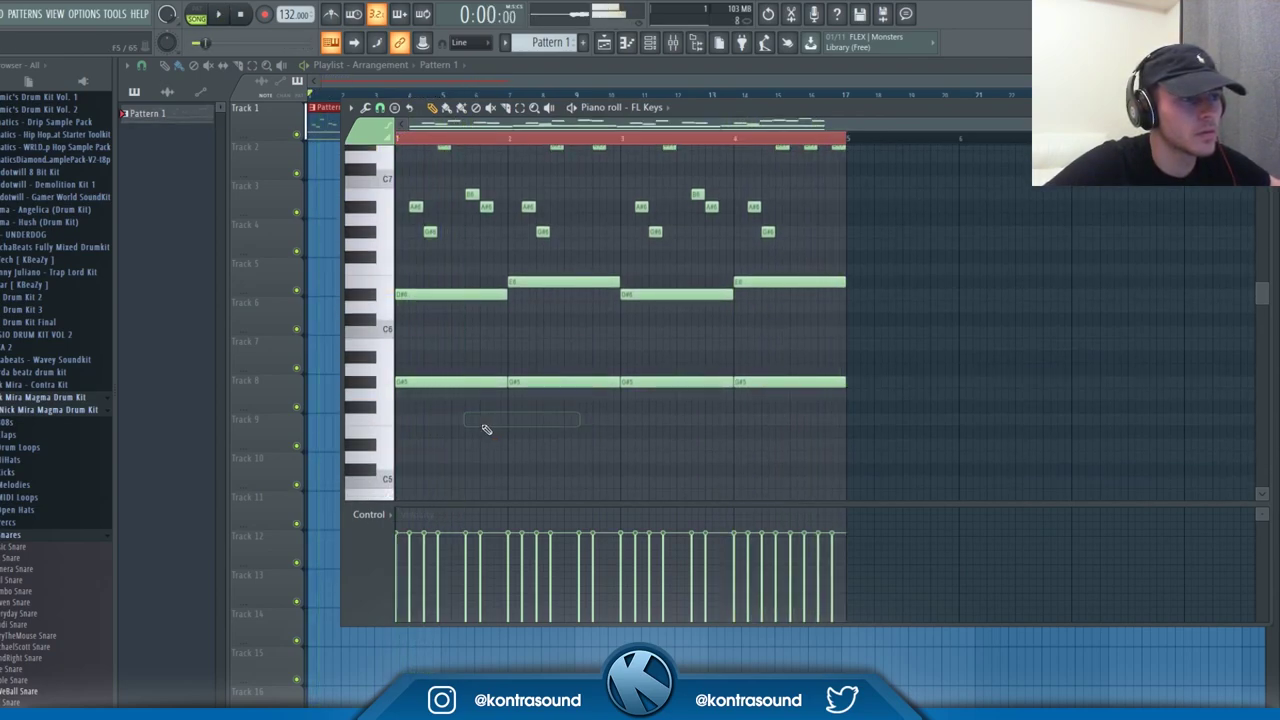
pyautogui.press('space')
pyautogui.moveTo(508, 386); pyautogui.dragTo(505, 316)
pyautogui.press('space')
pyautogui.scroll(2, 451, 367)
pyautogui.press('space')
pyautogui.press('space')
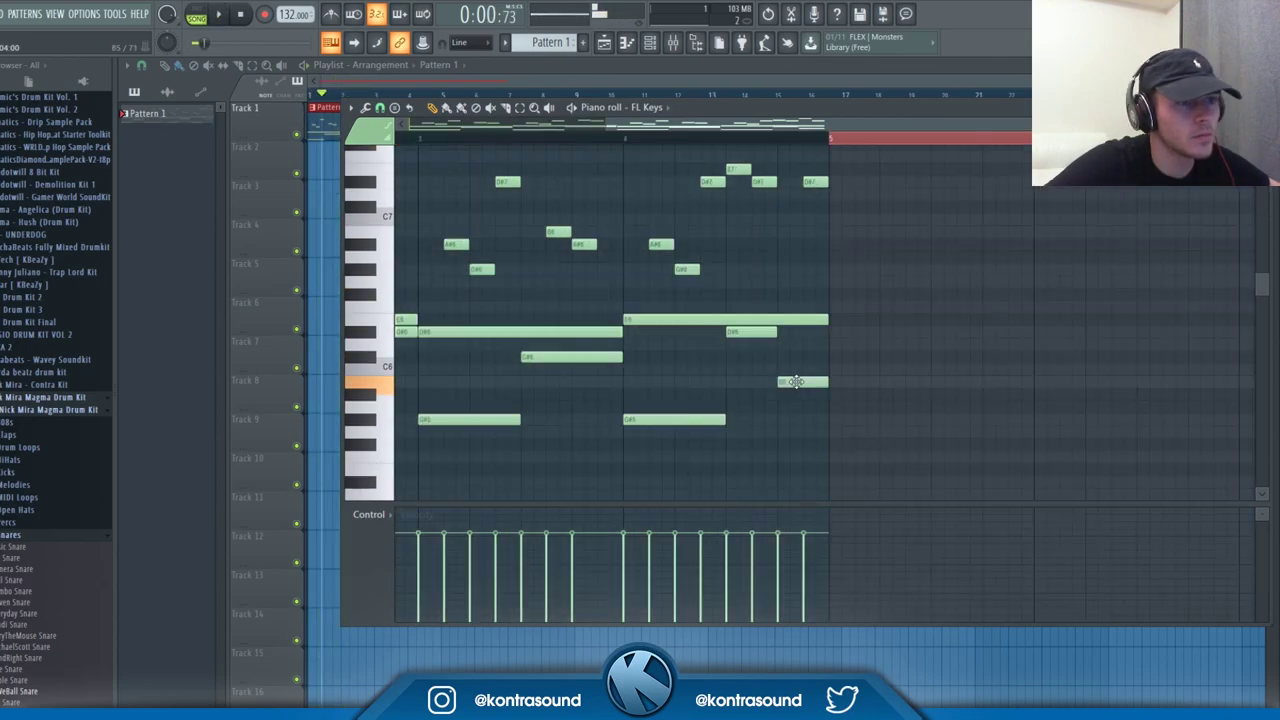
pyautogui.moveTo(795, 382); pyautogui.dragTo(795, 395)
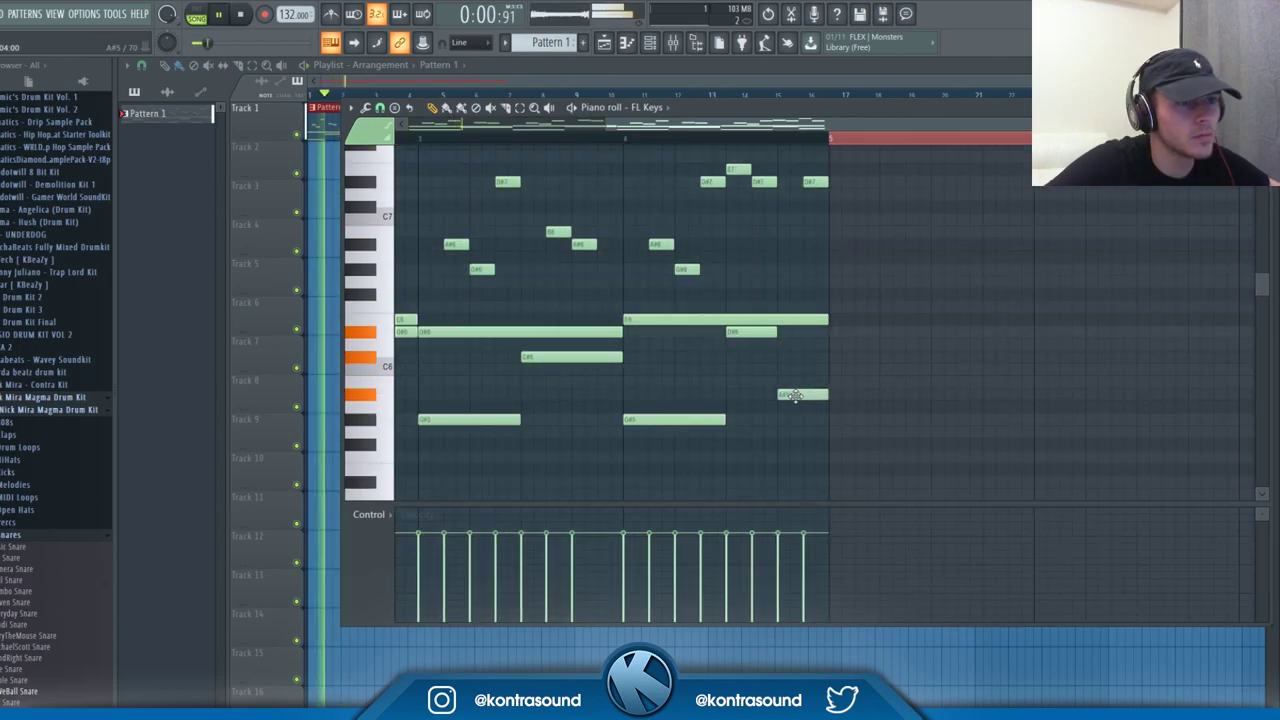
pyautogui.click(620, 138)
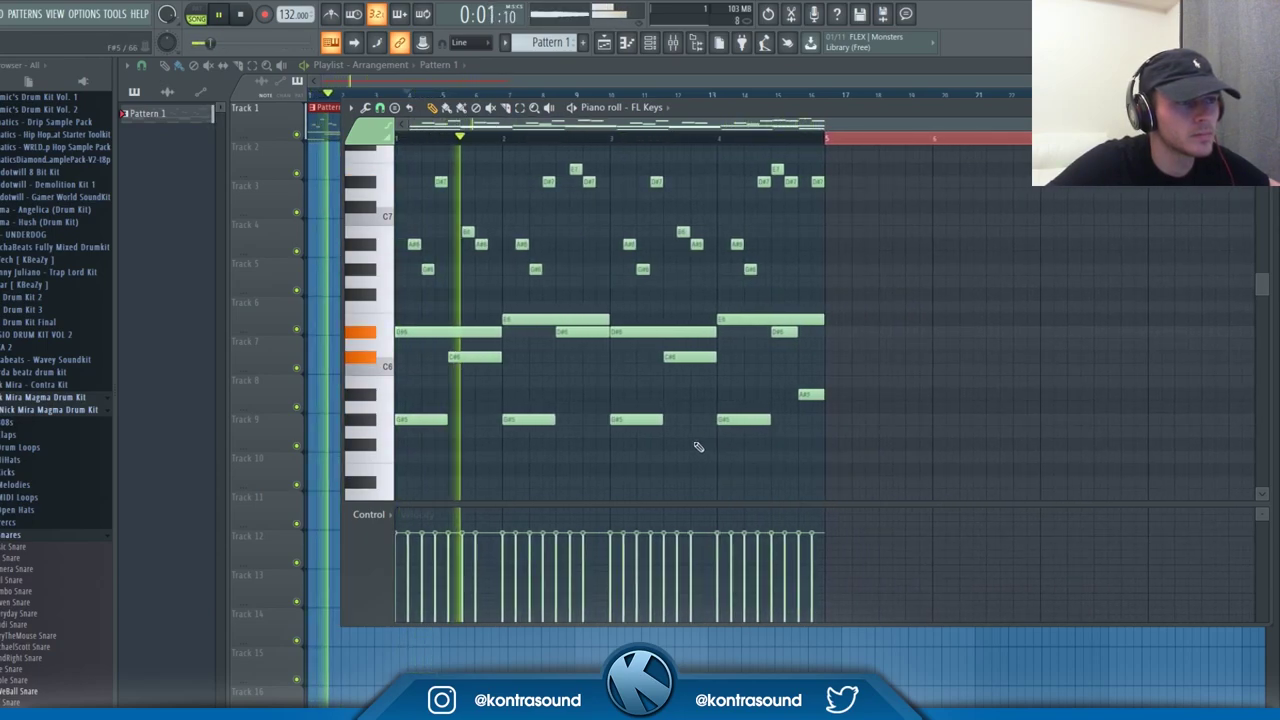
# - Add a low D#5 note lasting half a bar at the start of bar 1 and audition it with the loop
pyautogui.scroll(-1, 530, 445)
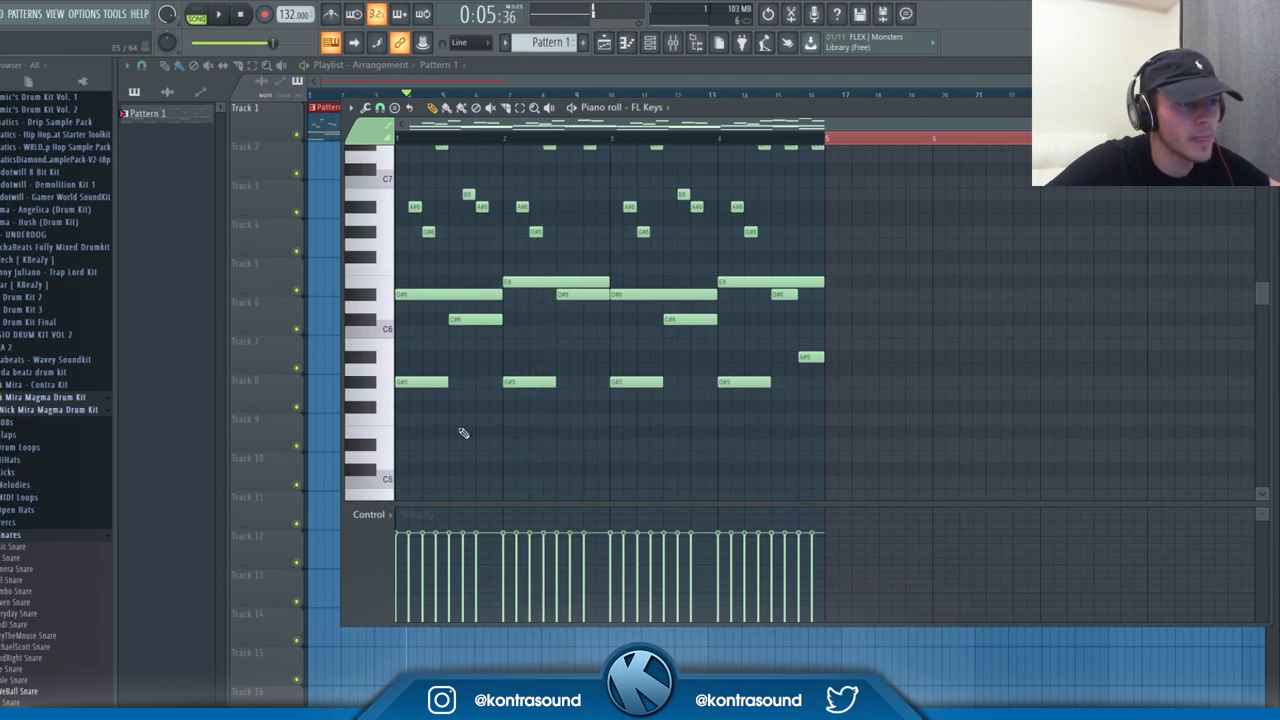
pyautogui.scroll(-2, 465, 432)
pyautogui.moveTo(410, 380)
pyautogui.mouseDown()
pyautogui.moveTo(405, 408)
pyautogui.moveTo(214, 477)
pyautogui.moveTo(201, 446)
pyautogui.mouseUp()
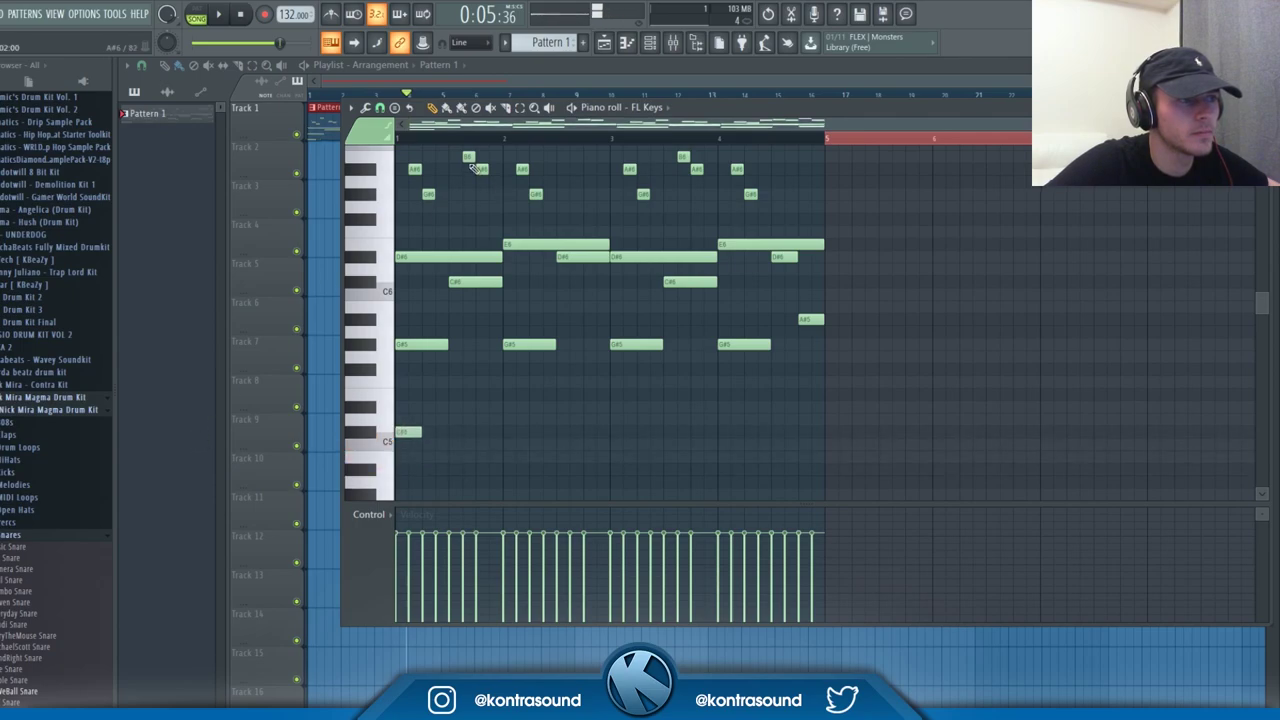
pyautogui.press('space')
pyautogui.press('space')
pyautogui.press('space')
pyautogui.press('space')
pyautogui.press('space')
pyautogui.moveTo(410, 432); pyautogui.dragTo(447, 411)
pyautogui.press('space')
pyautogui.press('space')
pyautogui.press('space')
pyautogui.press('space')
pyautogui.press('space')
pyautogui.press('space')
# - Continue the low line with half-bar notes A#4 in the second half of bar 1 and B4 at the start of bar 2
pyautogui.click(451, 444)
pyautogui.press('space')
pyautogui.moveTo(449, 459); pyautogui.dragTo(450, 474)
pyautogui.press('space')
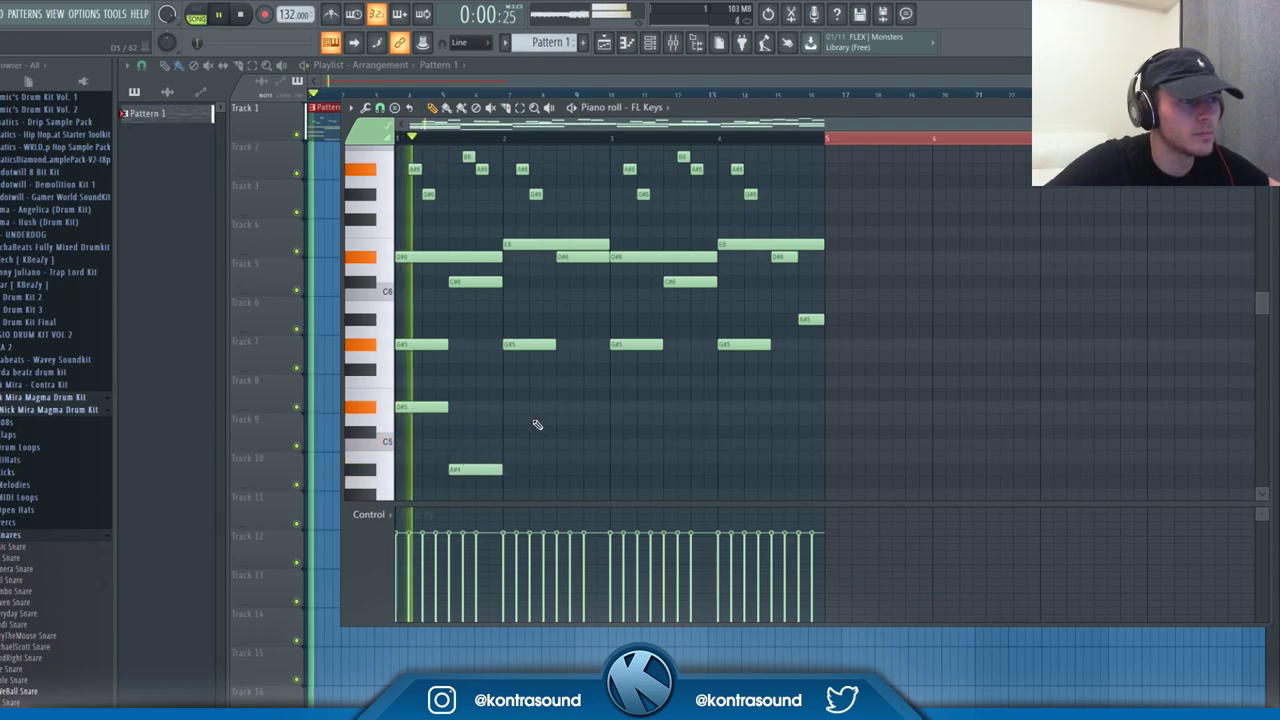
pyautogui.scroll(-2, 530, 432)
pyautogui.press('space')
pyautogui.click(505, 417)
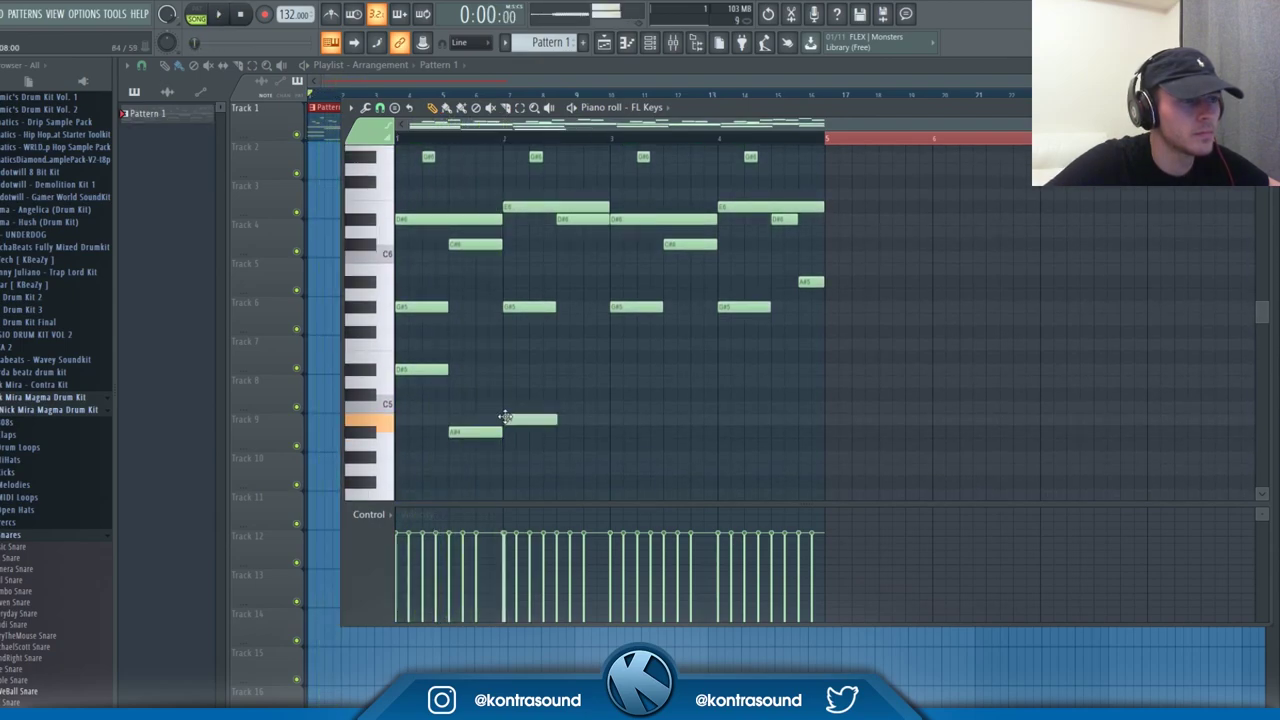
pyautogui.moveTo(502, 407)
pyautogui.mouseDown()
pyautogui.moveTo(503, 364)
pyautogui.moveTo(504, 404)
pyautogui.mouseUp()
pyautogui.press('space')
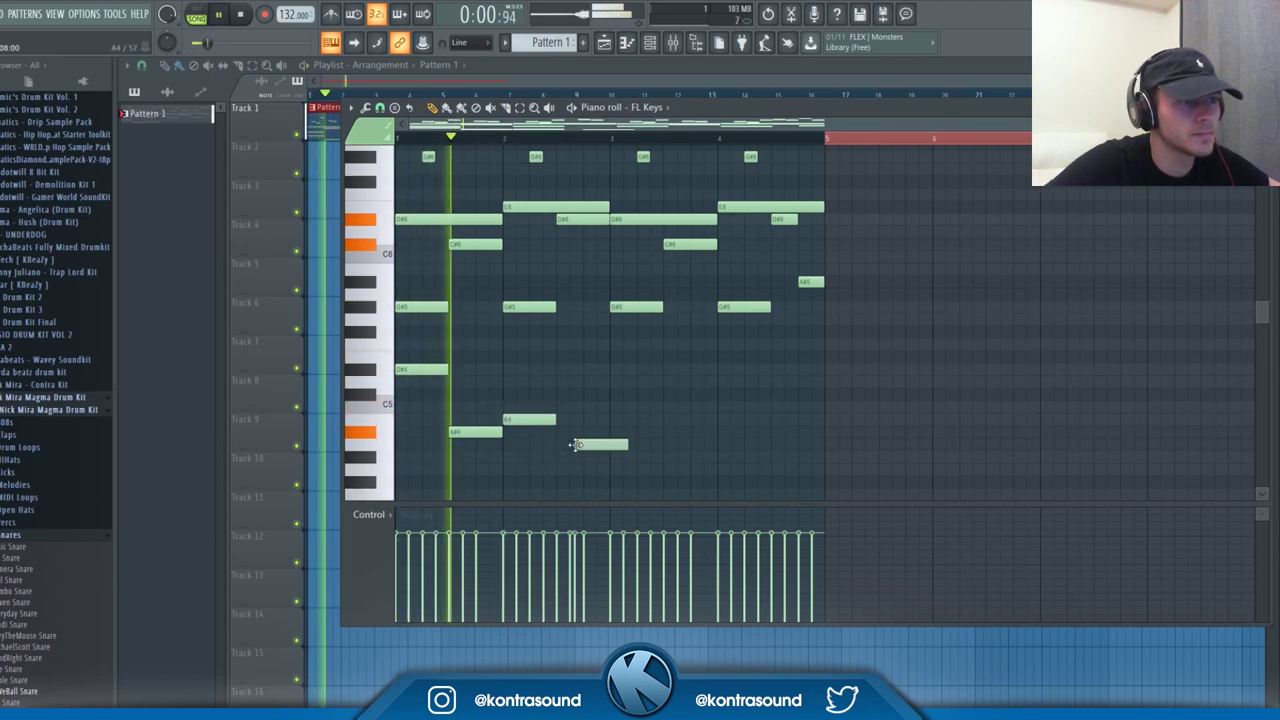
# - Complete the low line with A#4, D#5, A#4, E5 and D#5, and make the upper D#6 and E6 chord notes half a bar long
pyautogui.moveTo(449, 363); pyautogui.dragTo(683, 457)
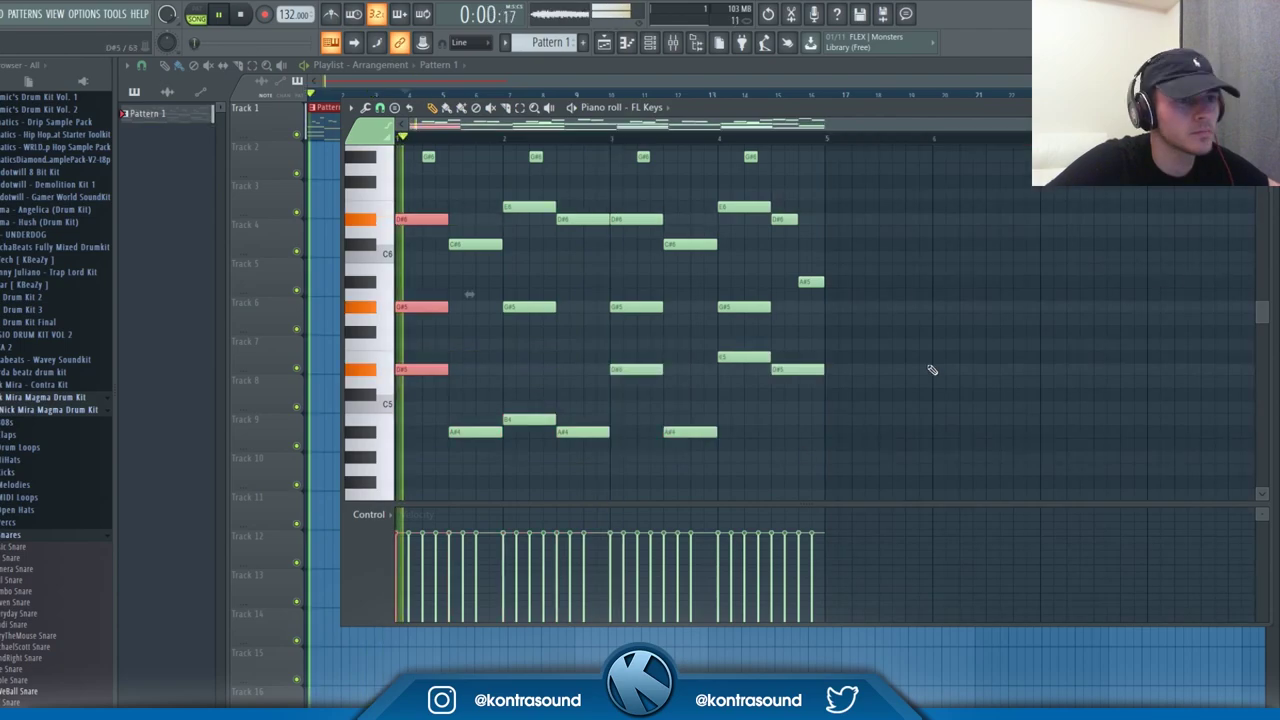
pyautogui.scroll(4, 809, 402)
pyautogui.scroll(1, 807, 408)
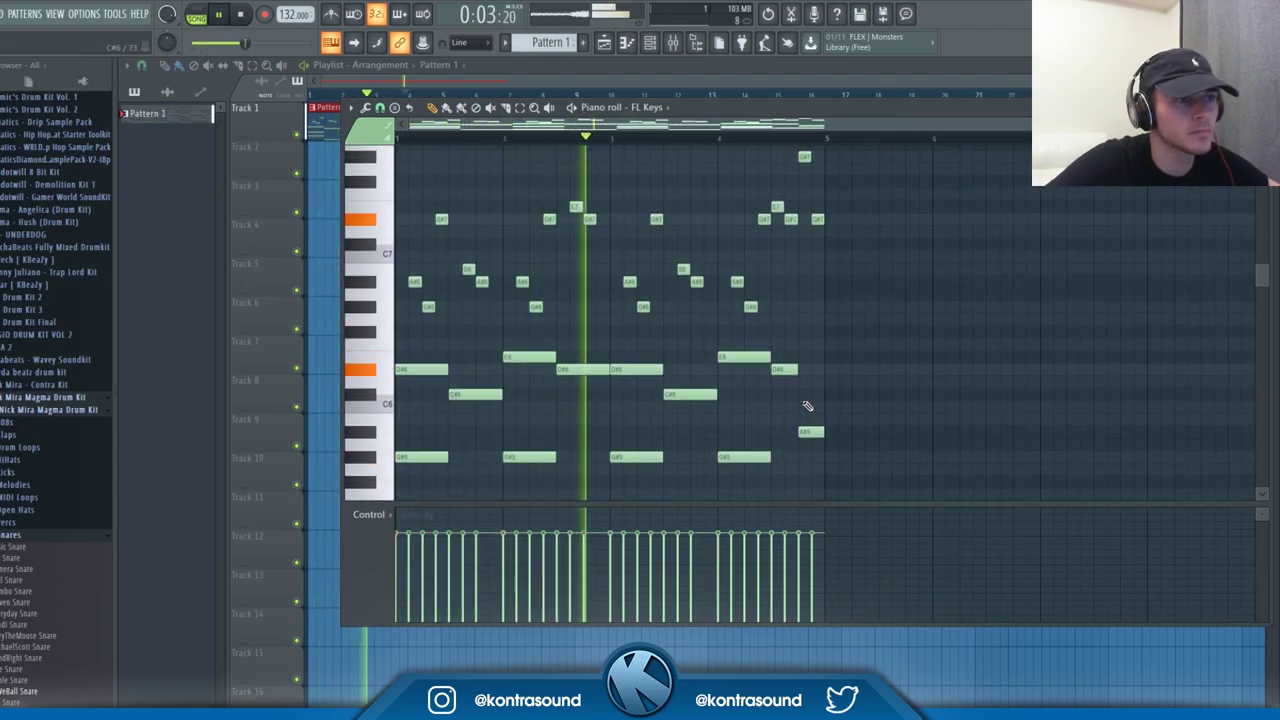
pyautogui.scroll(-5, 807, 405)
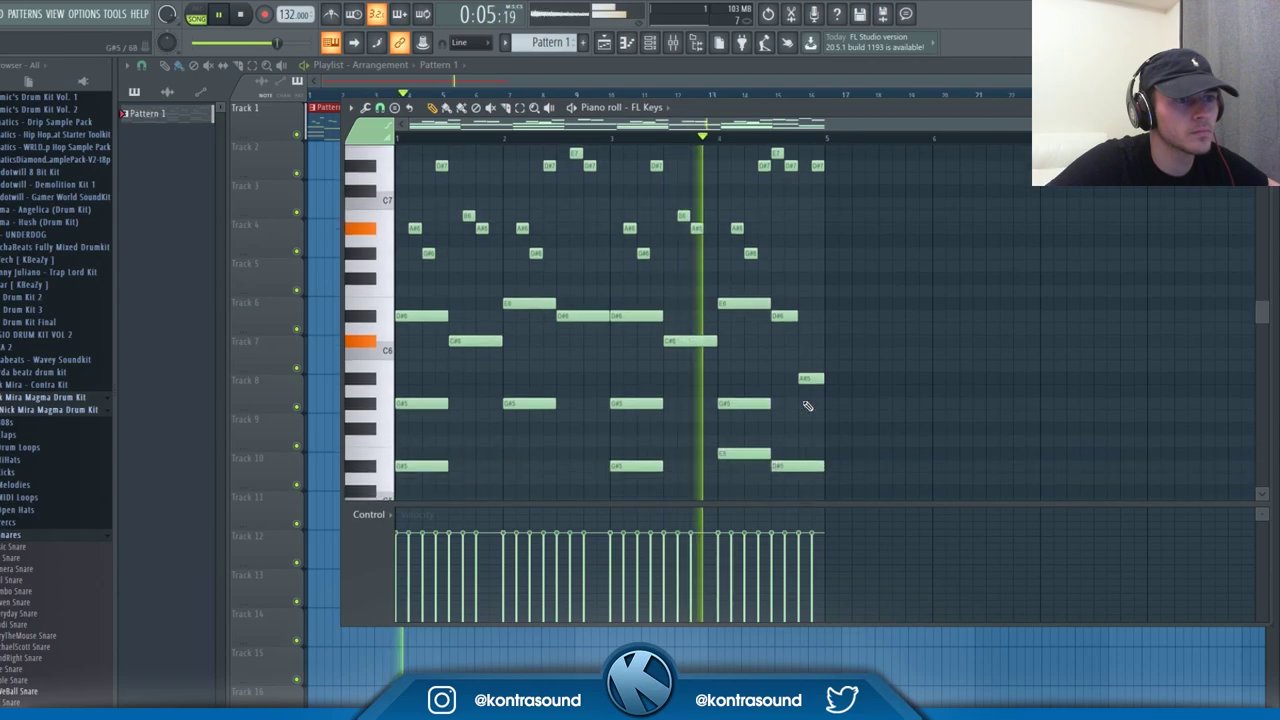
pyautogui.scroll(2, 808, 406)
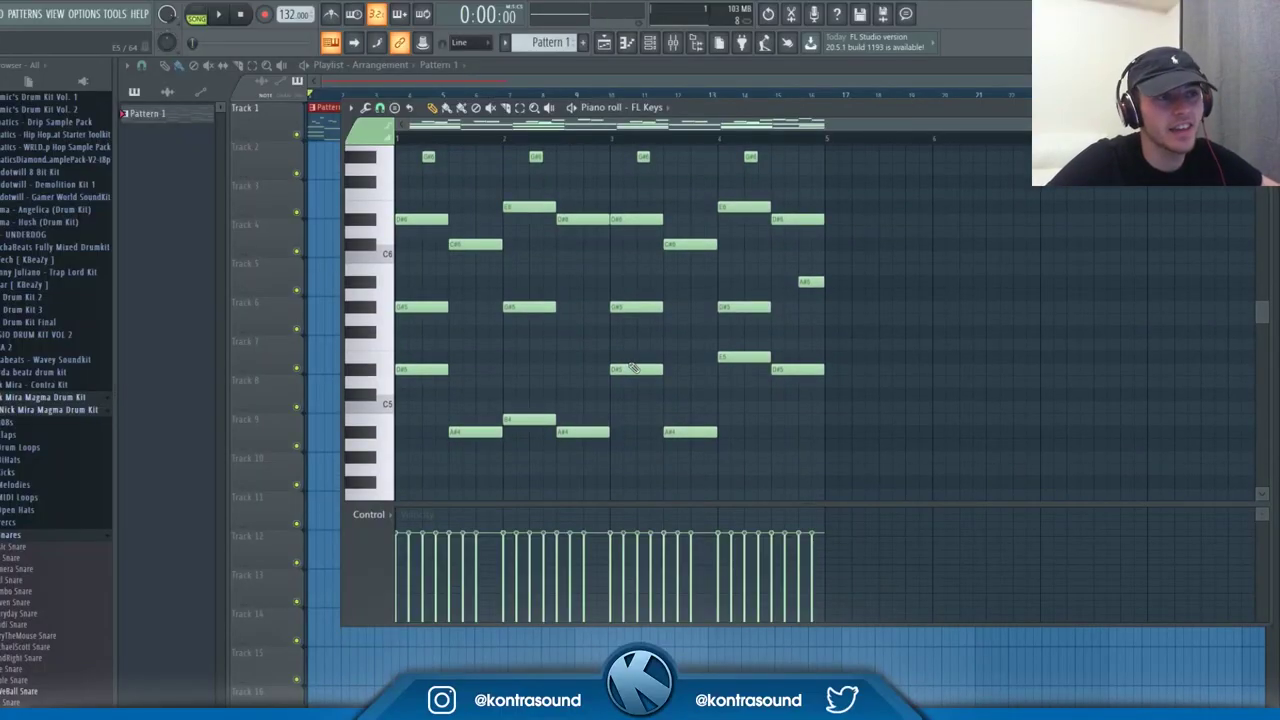
# - Cut all the chord and low notes beneath the melody from the FL Keys channel
pyautogui.scroll(2, 785, 368)
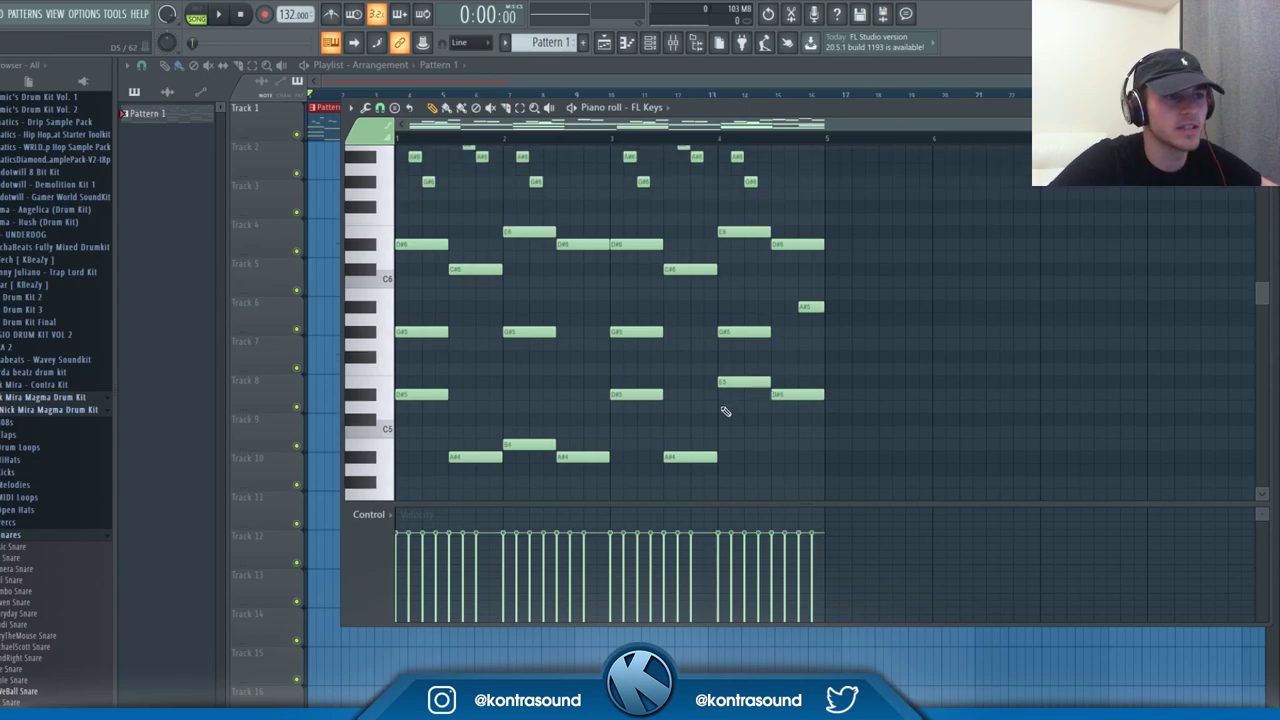
pyautogui.moveTo(915, 500); pyautogui.dragTo(388, 240)
pyautogui.press('Delete')
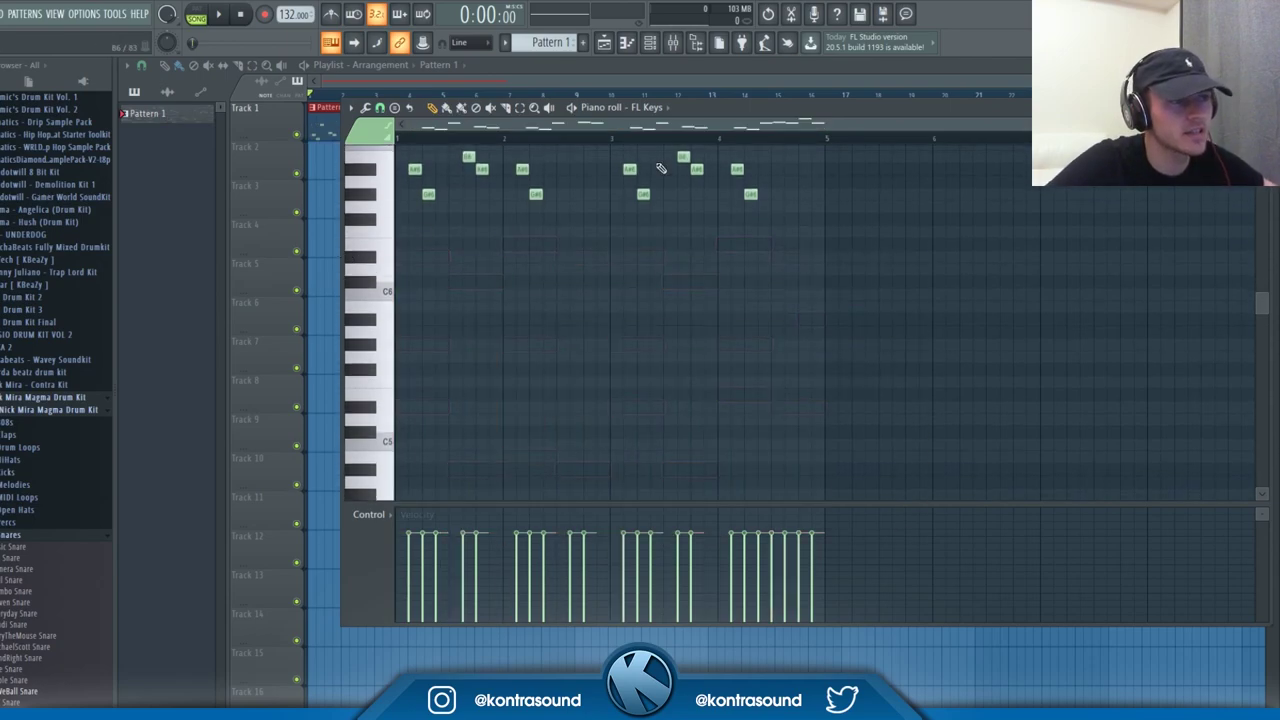
# - Add a second FL Keys channel and paste the cut chord notes into its piano roll
pyautogui.press('F7')
pyautogui.click(649, 43)
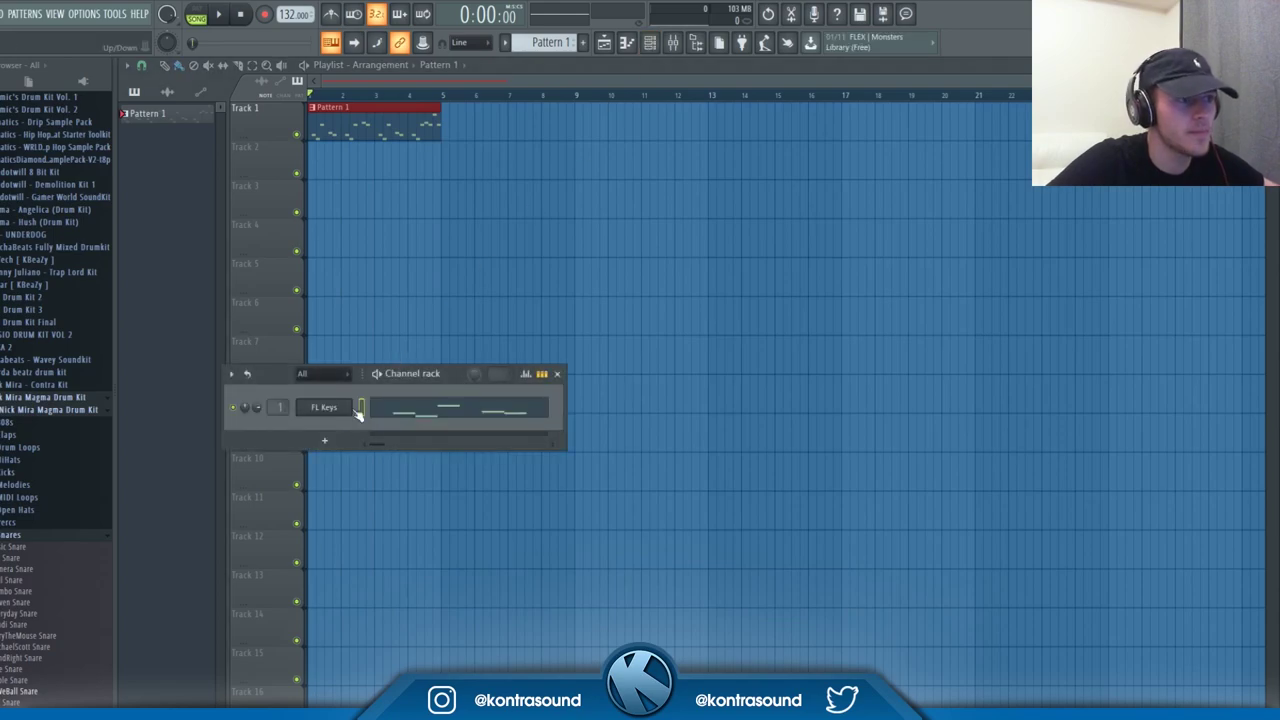
pyautogui.click(324, 440)
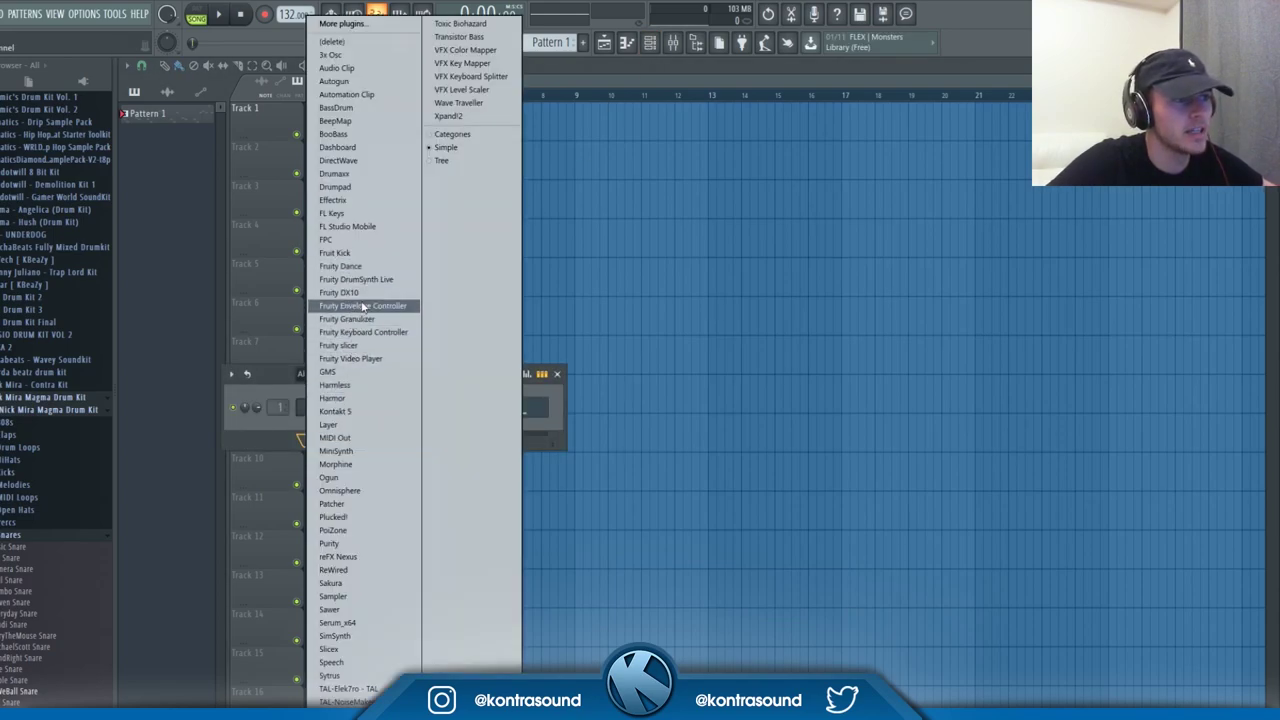
pyautogui.click(345, 215)
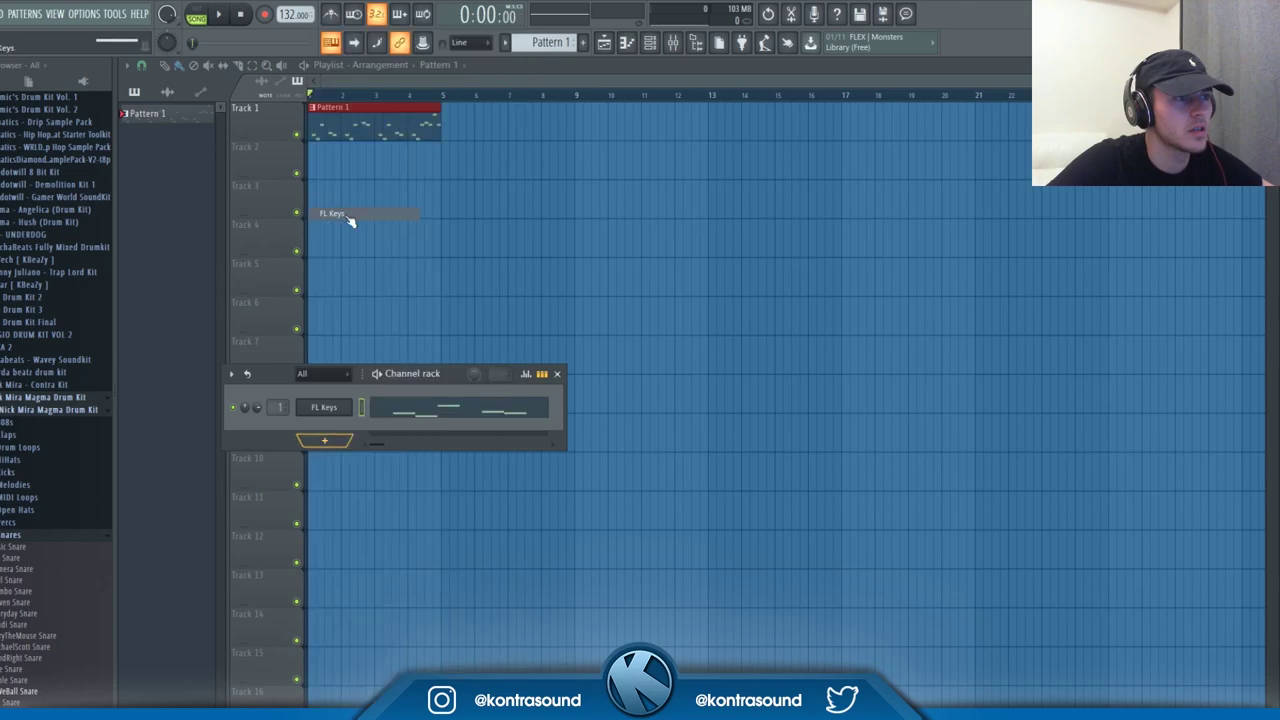
pyautogui.moveTo(350, 220); pyautogui.dragTo(352, 222)
pyautogui.click(627, 48)
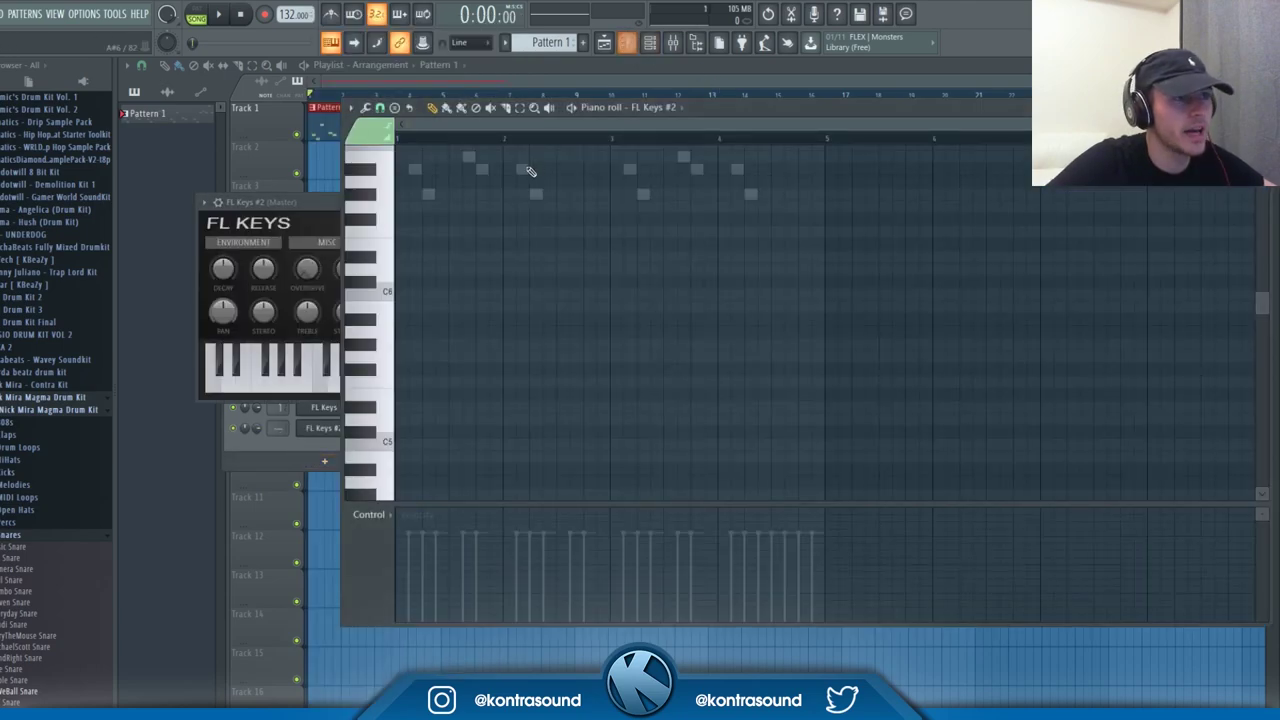
pyautogui.hotkey('ctrl', 'v')
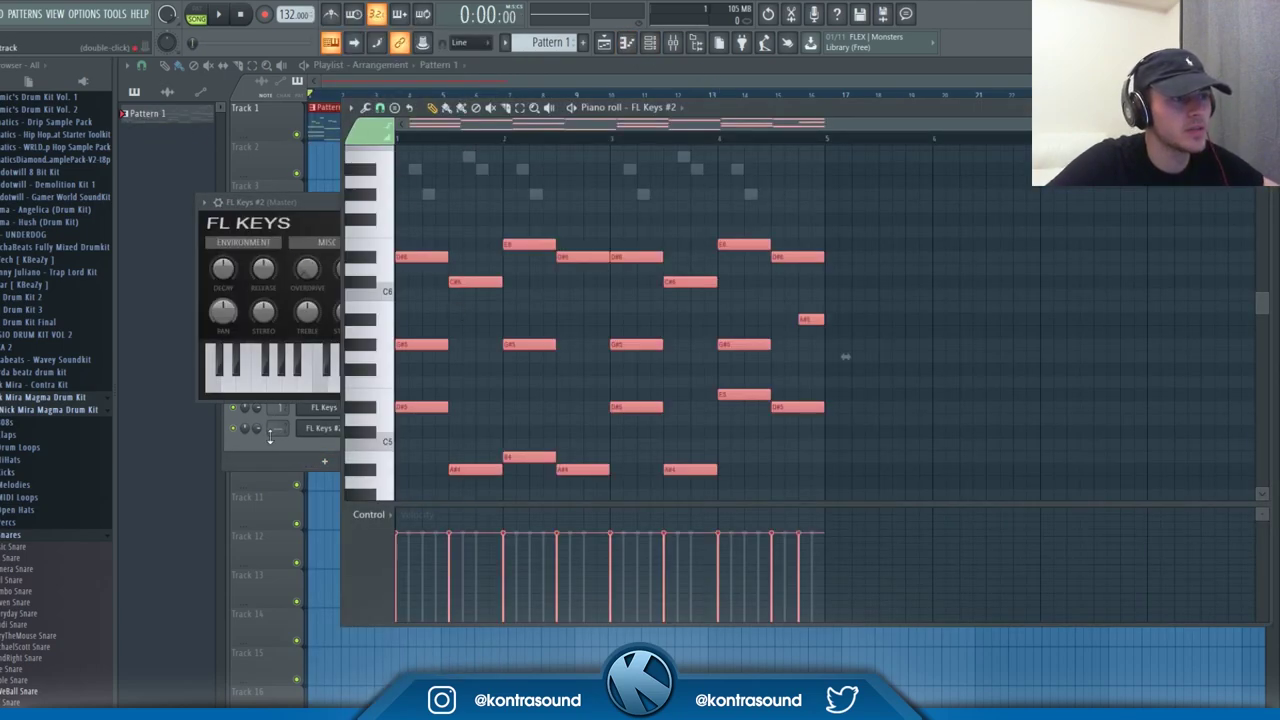
# - Mute the first FL Keys channel and play the pasted chords on their own
pyautogui.click(241, 424)
pyautogui.click(718, 112)
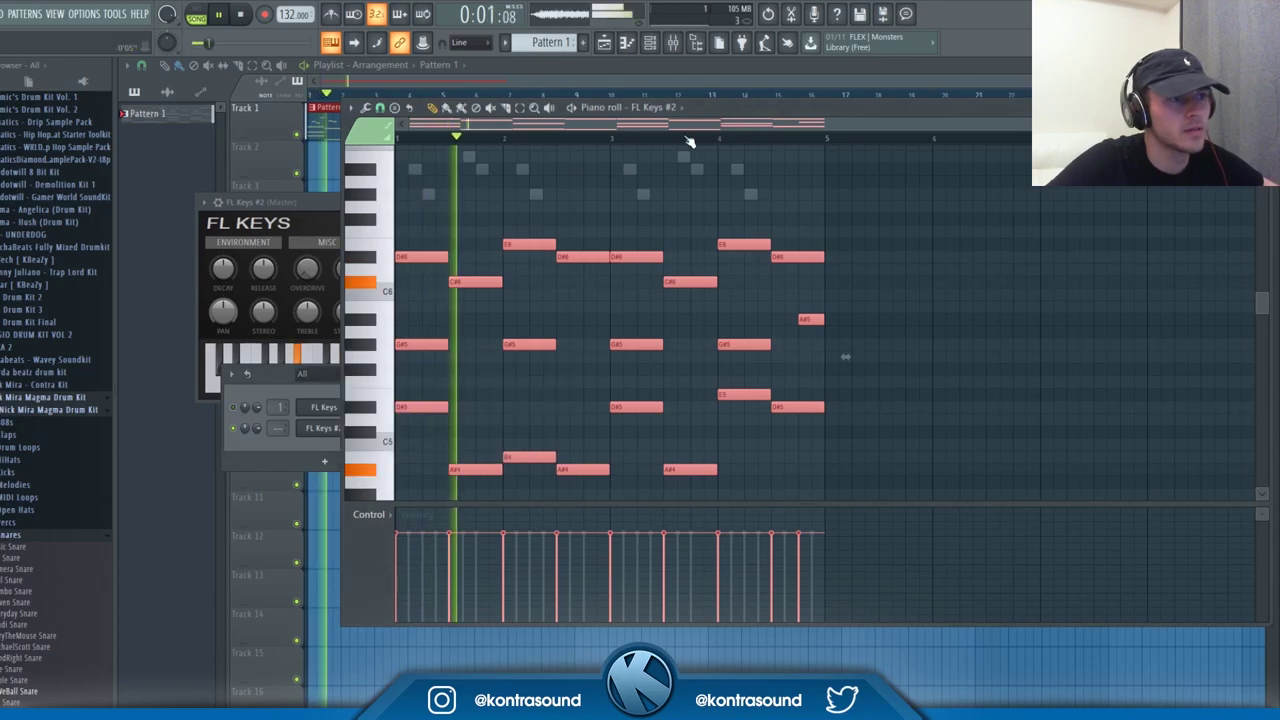
# - Replace the FL Keys #2 instrument with Omnisphere and play the chords through it
pyautogui.scroll(-3, 540, 320)
pyautogui.scroll(4, 540, 323)
pyautogui.scroll(-3, 542, 327)
pyautogui.scroll(2, 541, 327)
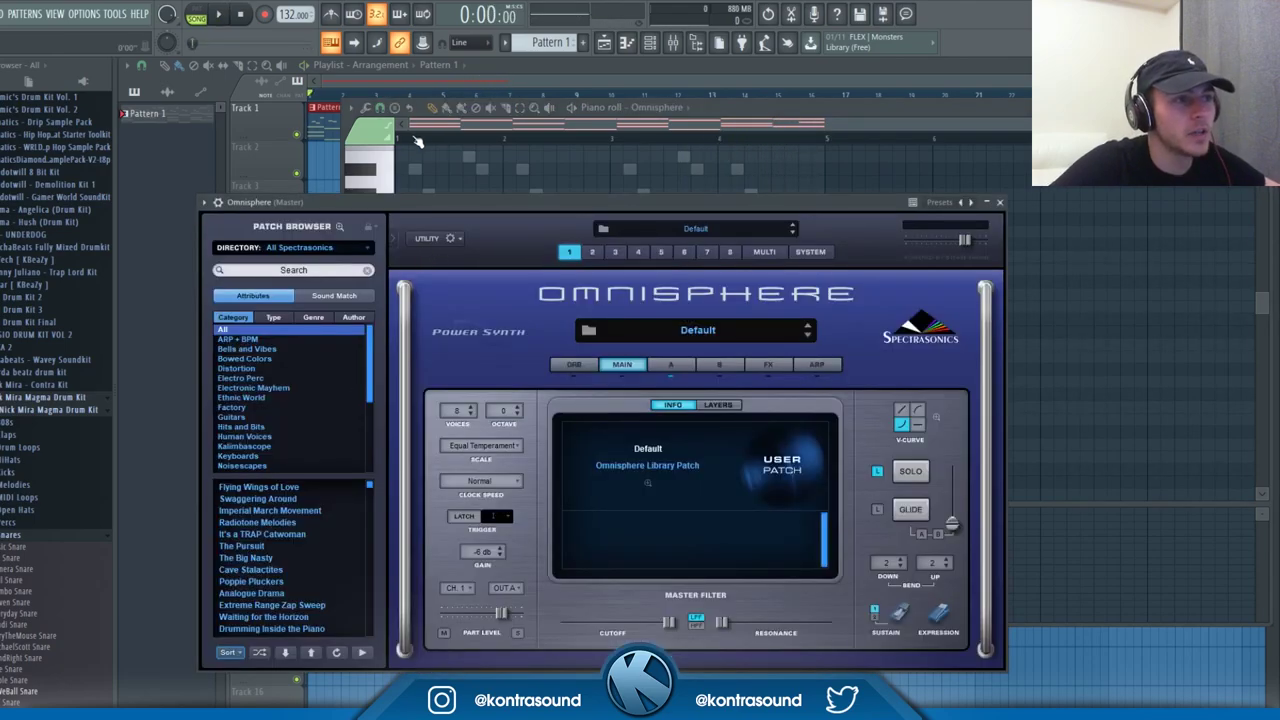
pyautogui.click(418, 141)
pyautogui.press('space')
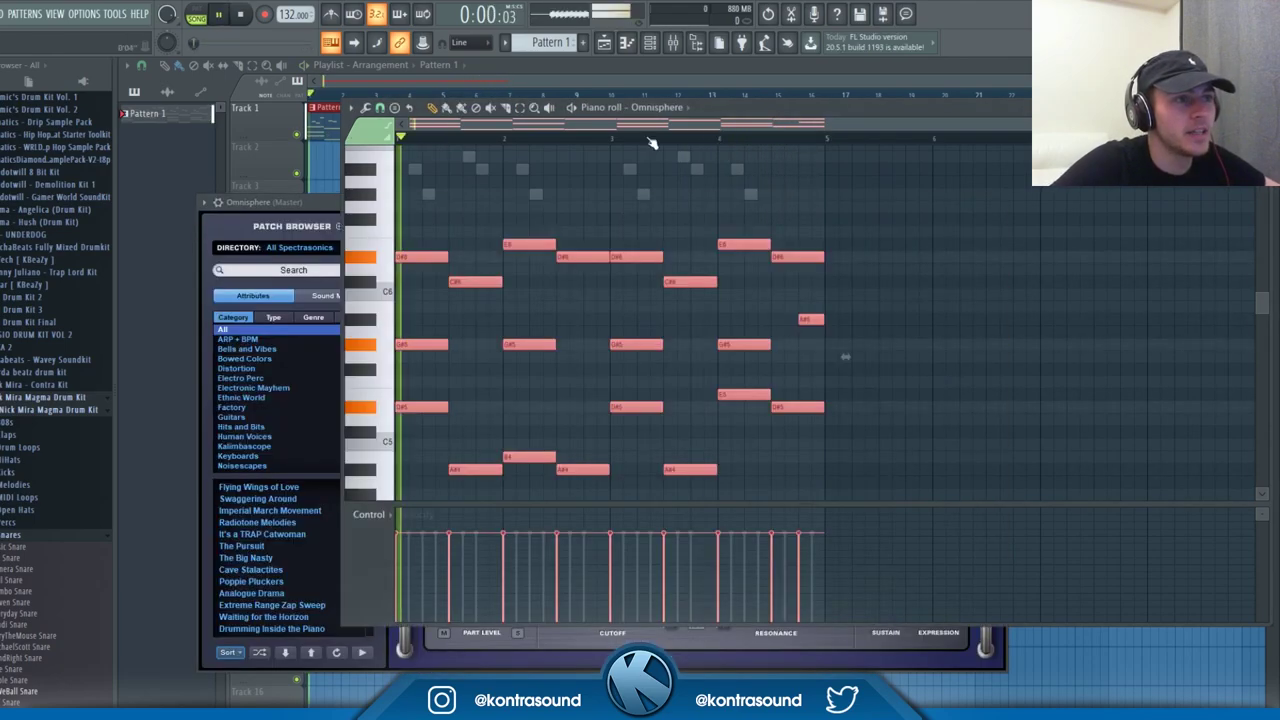
# - Audition bell patches from Omnisphere's User directory and load the Bells - Hedwigs Bell patch for the chords
pyautogui.click(651, 43)
pyautogui.click(224, 228)
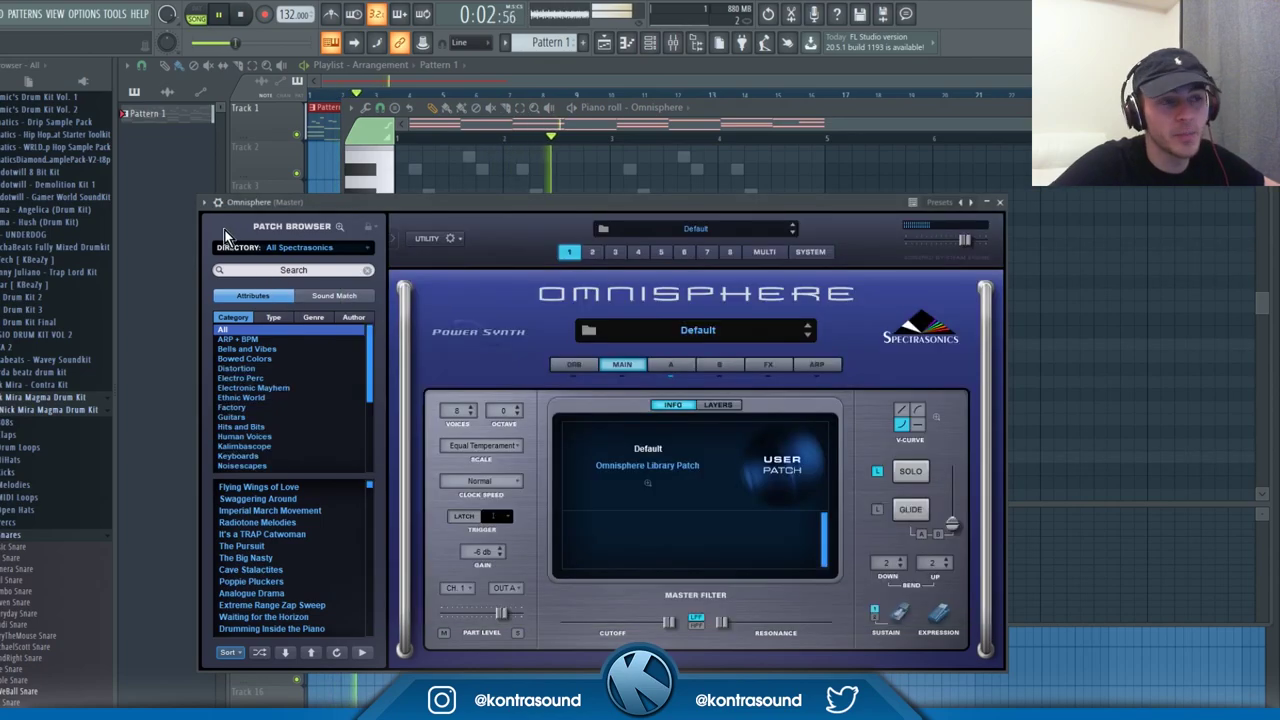
pyautogui.moveTo(368, 497); pyautogui.dragTo(375, 358)
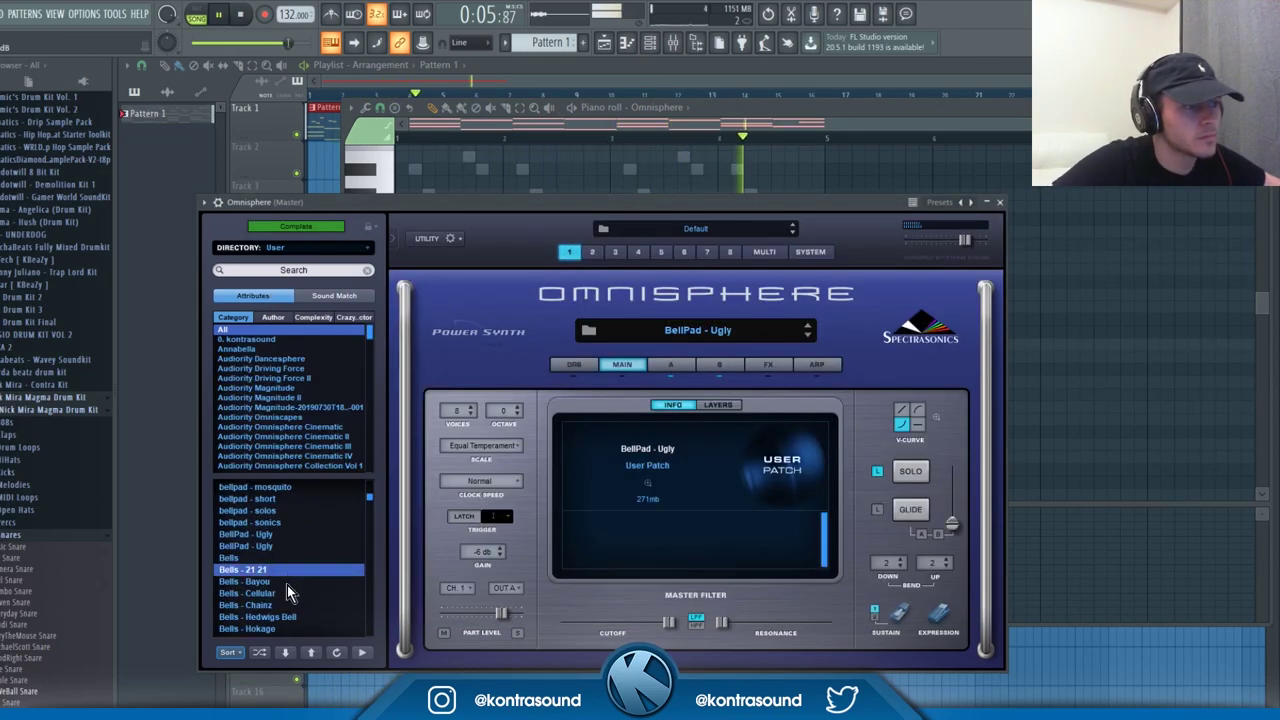
pyautogui.click(295, 582)
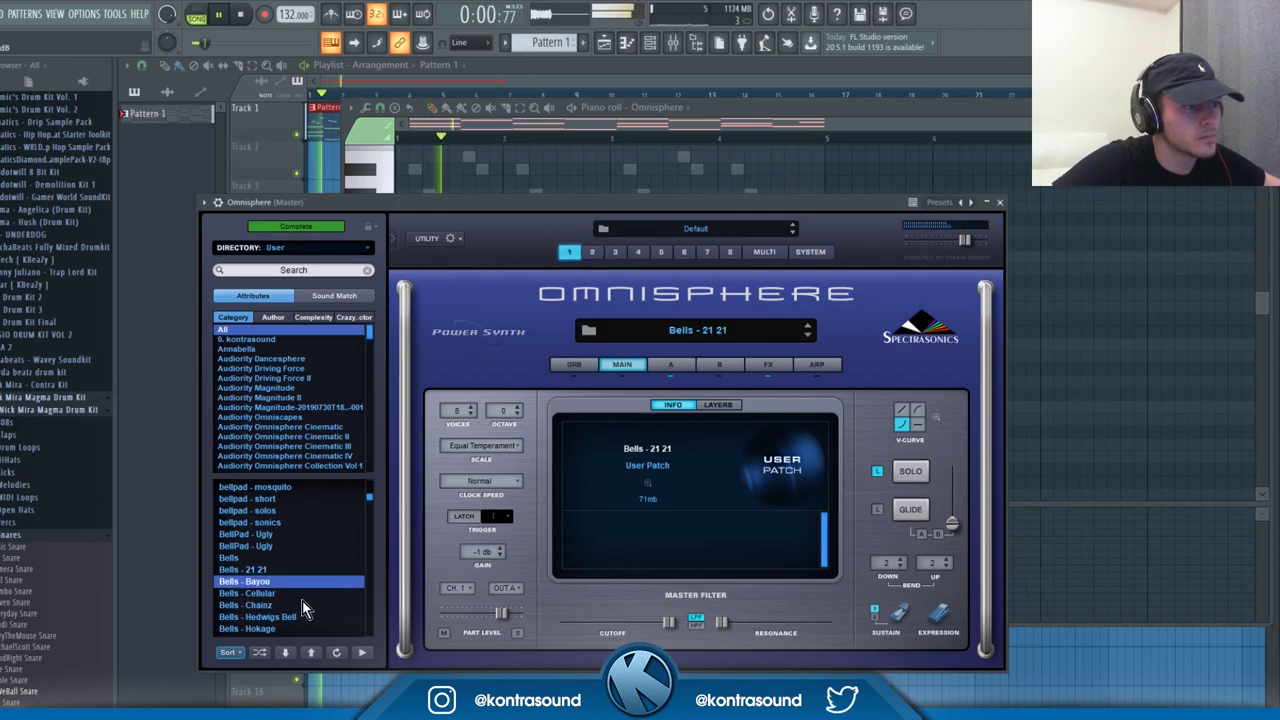
pyautogui.scroll(-2, 299, 588)
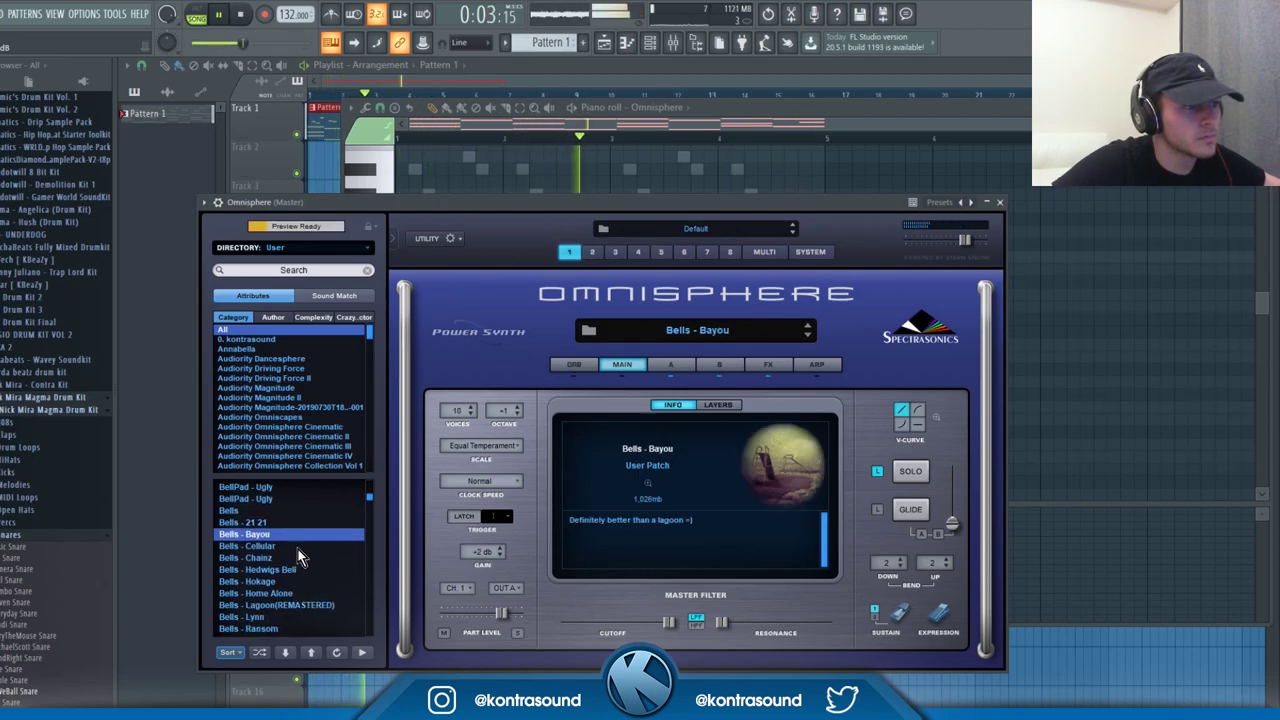
pyautogui.click(298, 549)
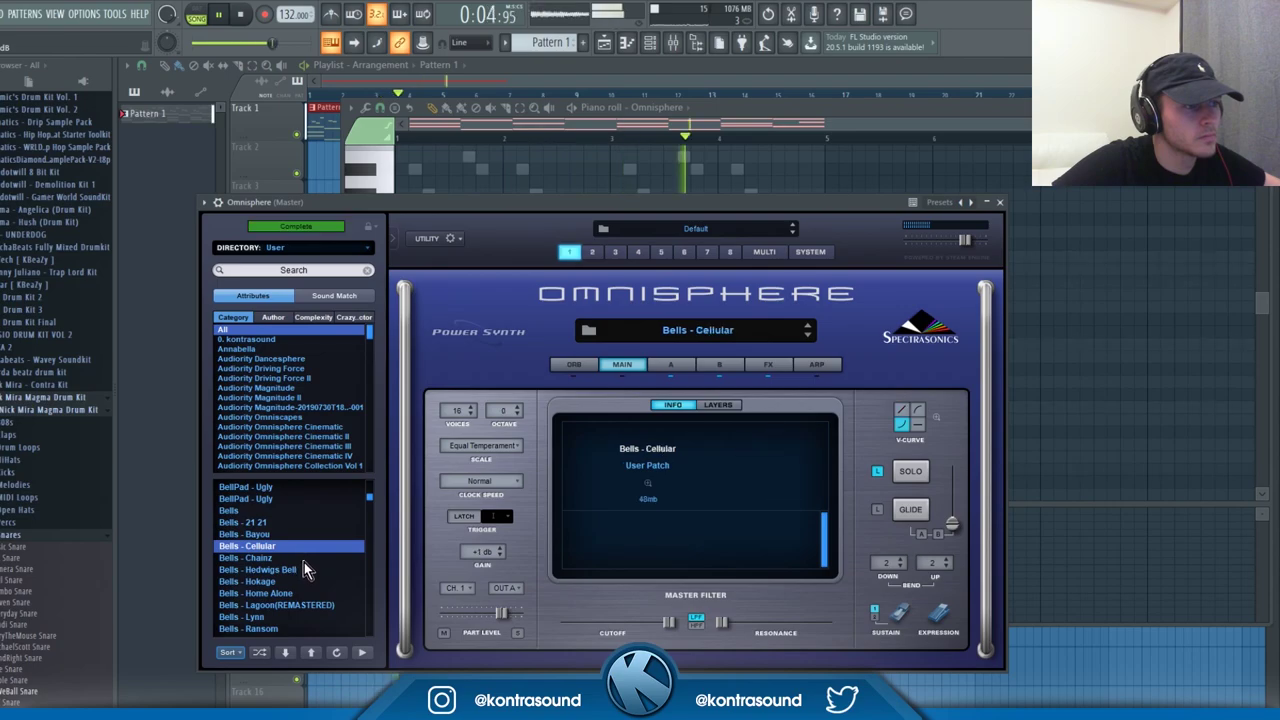
pyautogui.click(304, 560)
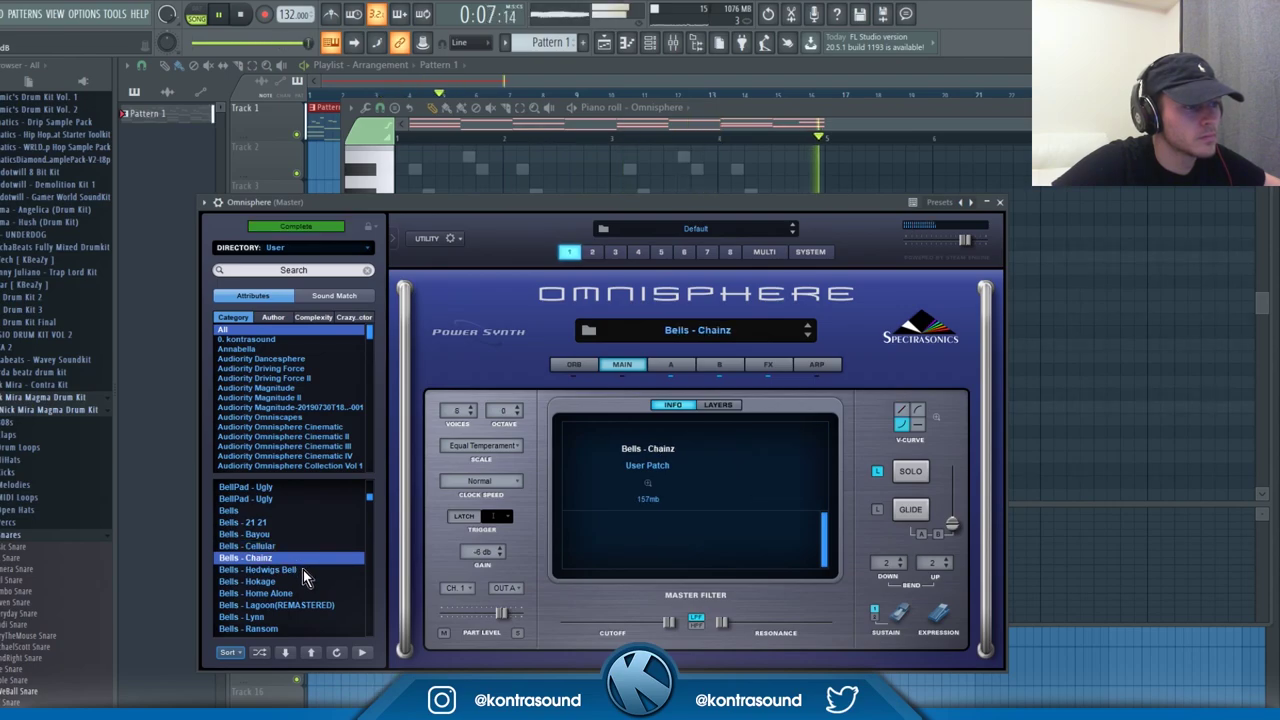
pyautogui.click(303, 570)
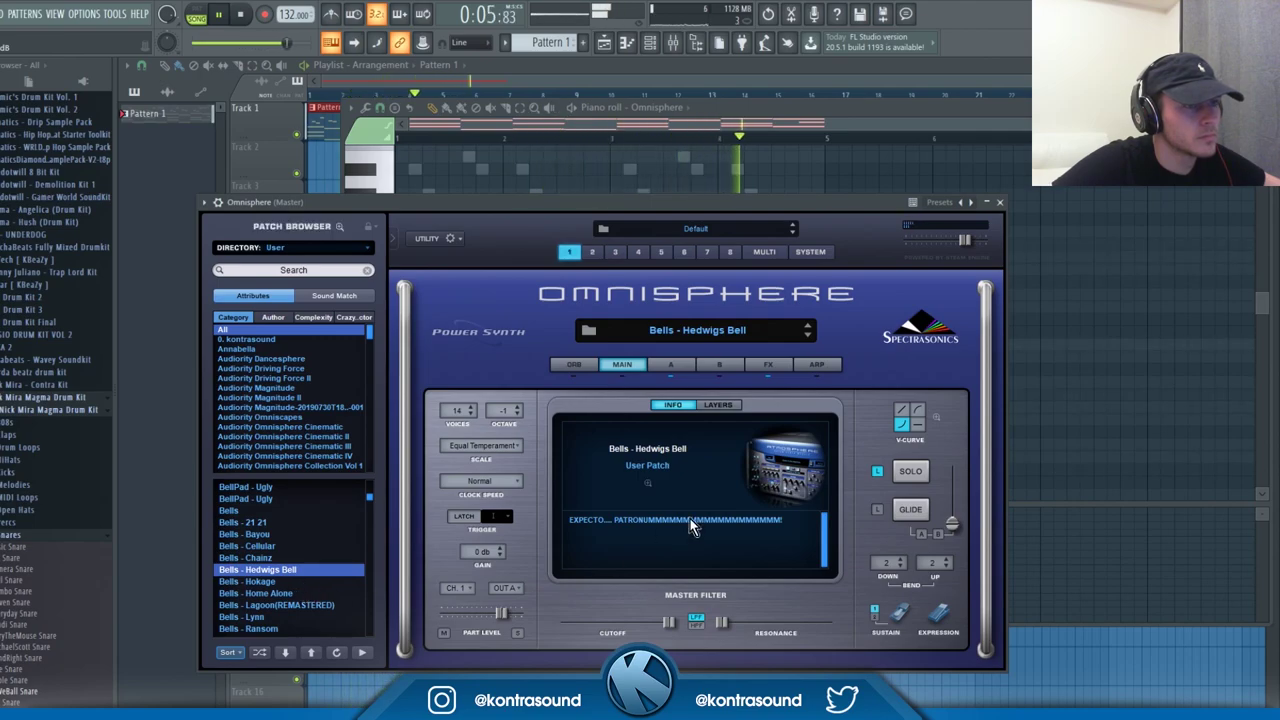
# - Randomize the velocities of the Omnisphere chord notes in the piano roll and play the result
pyautogui.click(799, 101)
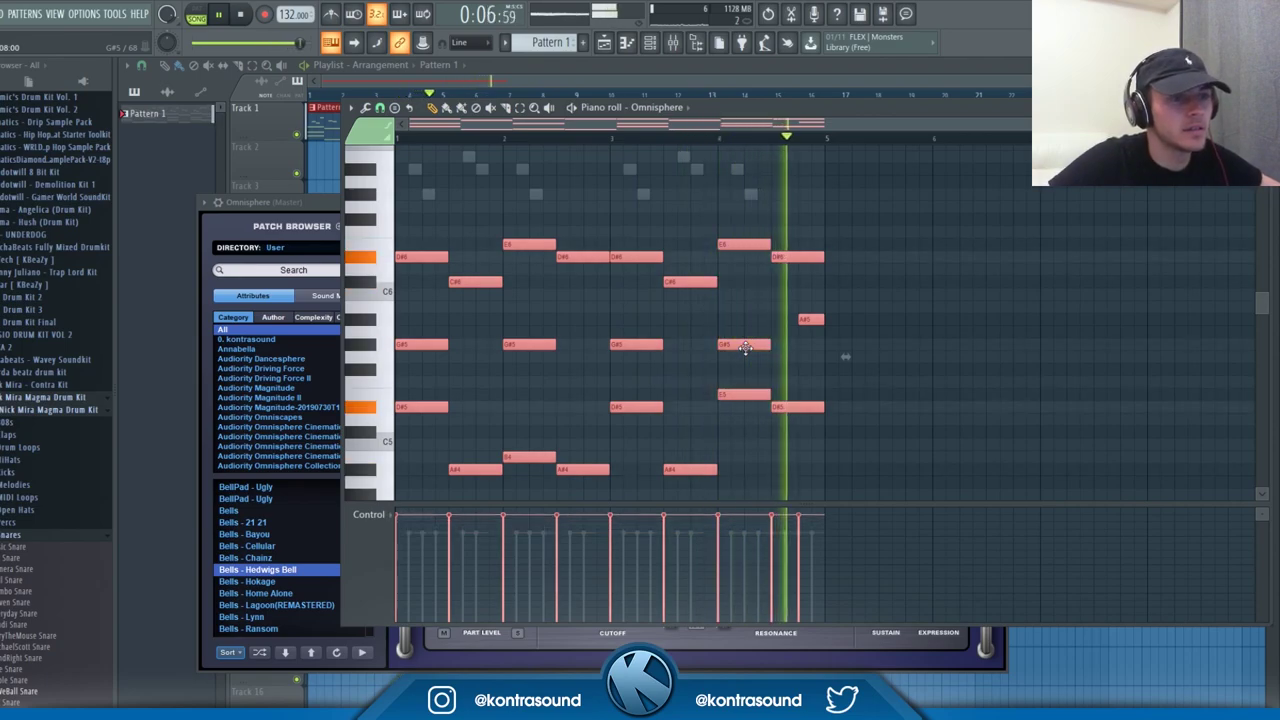
pyautogui.scroll(-3, 571, 374)
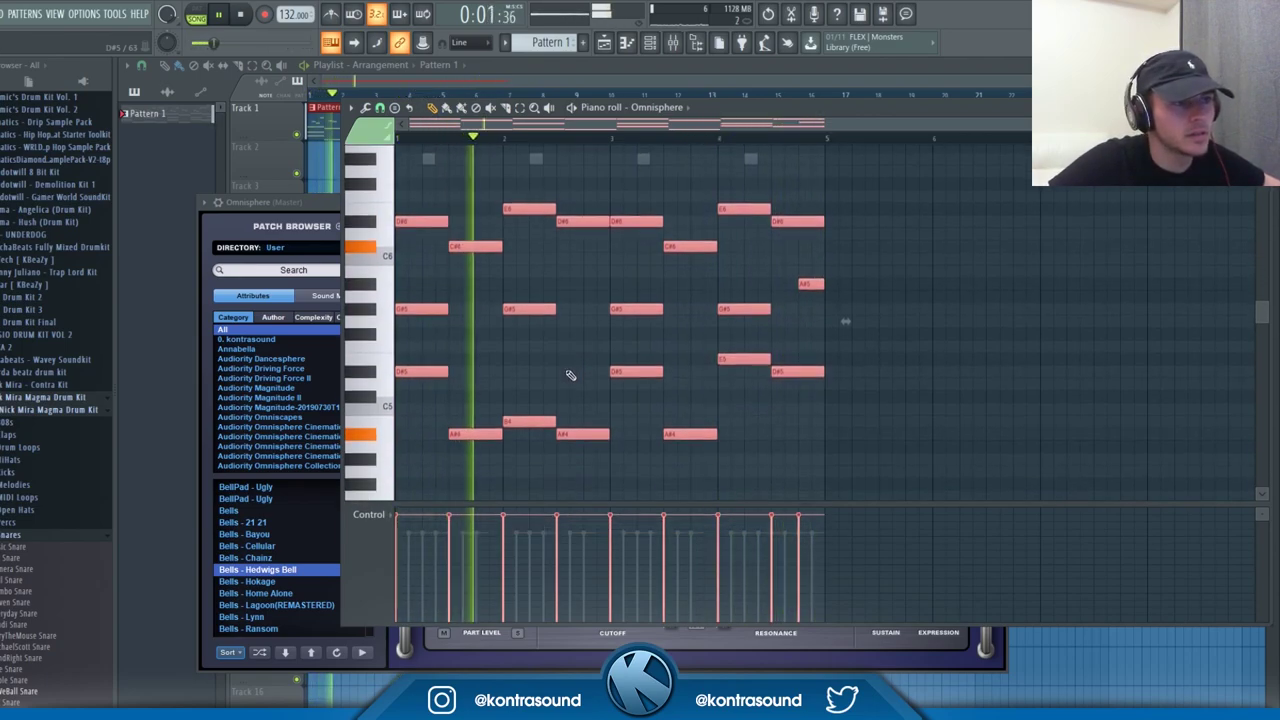
pyautogui.press('space')
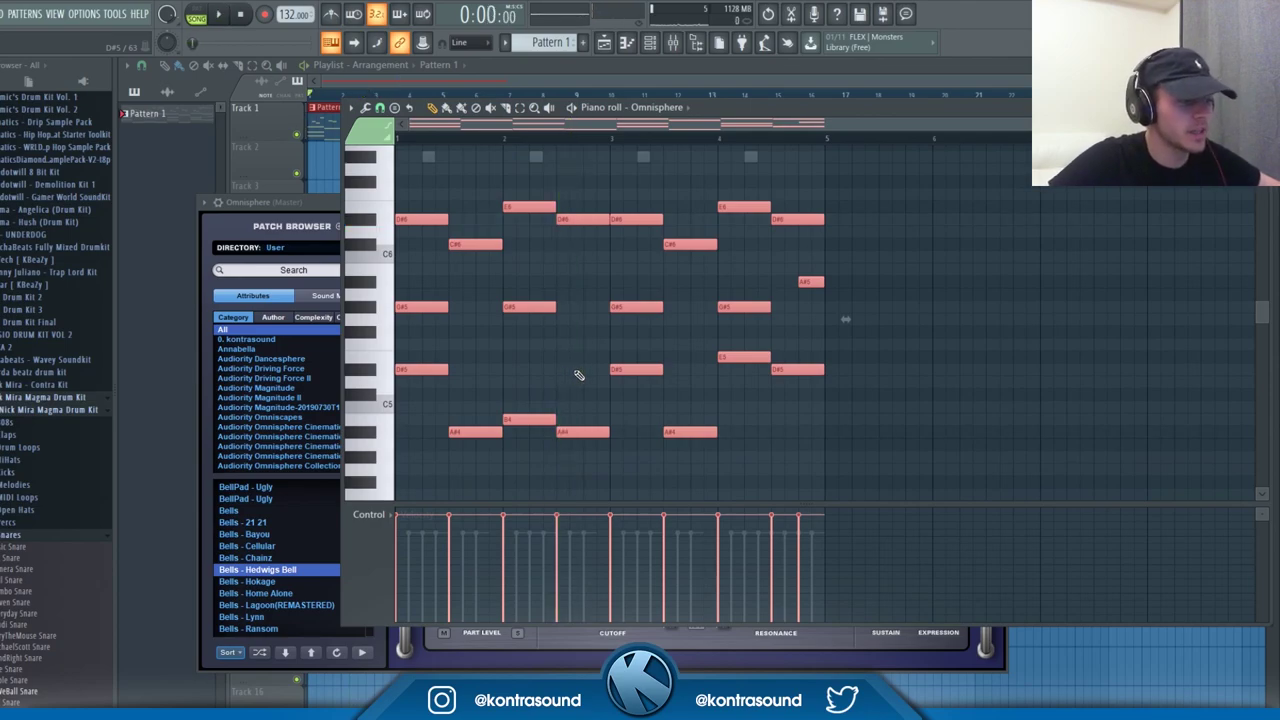
pyautogui.hotkey('alt', 'r')
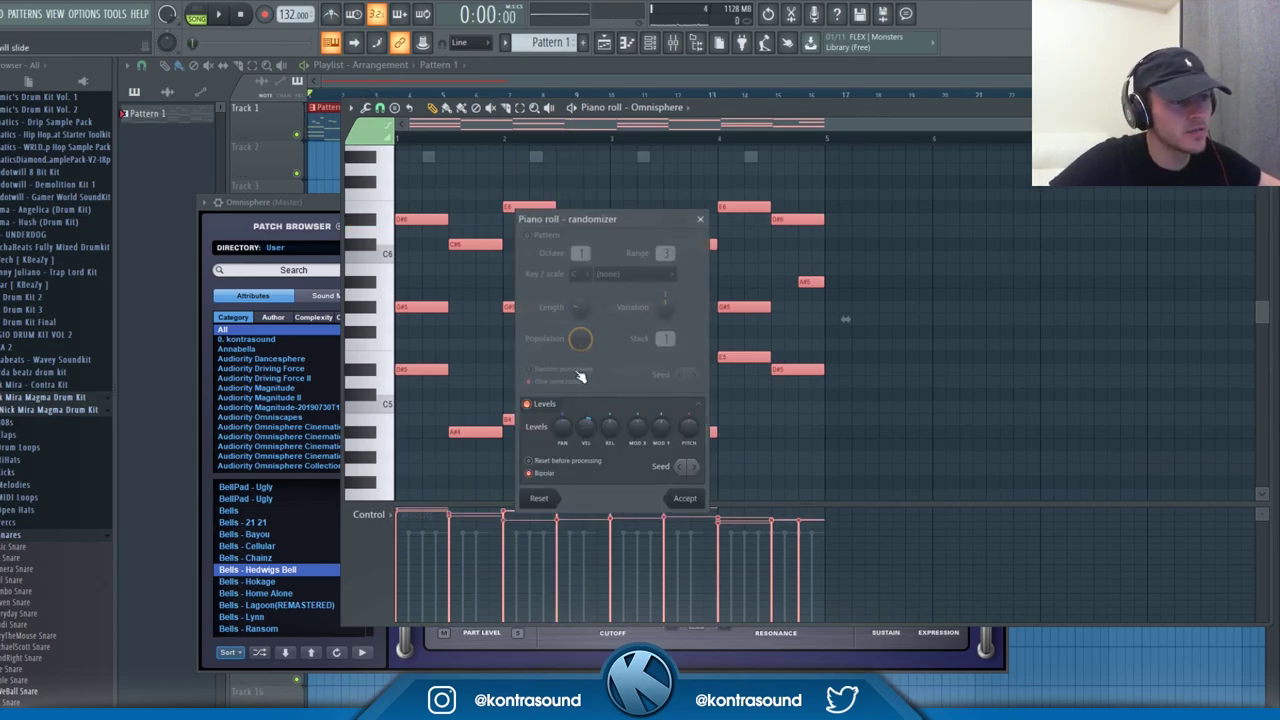
pyautogui.click(685, 499)
pyautogui.press('space')
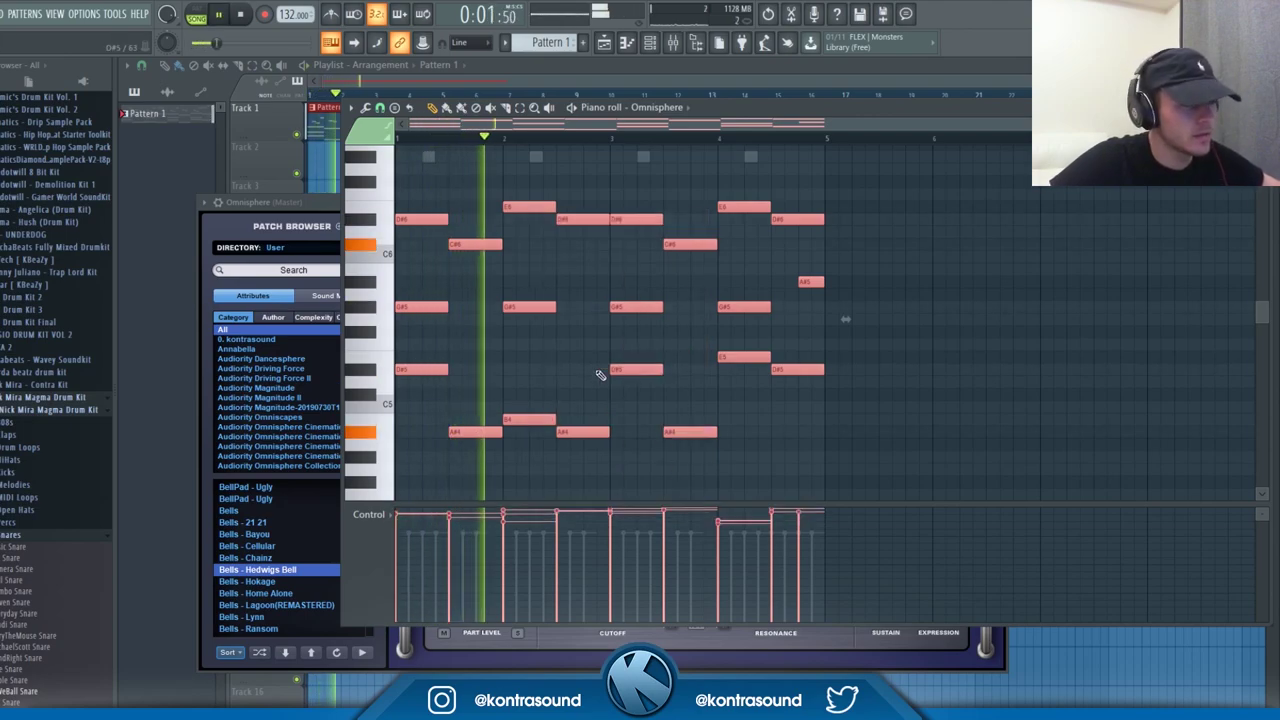
# - Strum the Omnisphere chords with the strumizer, offsetting the note start times, and listen to the result
pyautogui.hotkey('alt', 's')
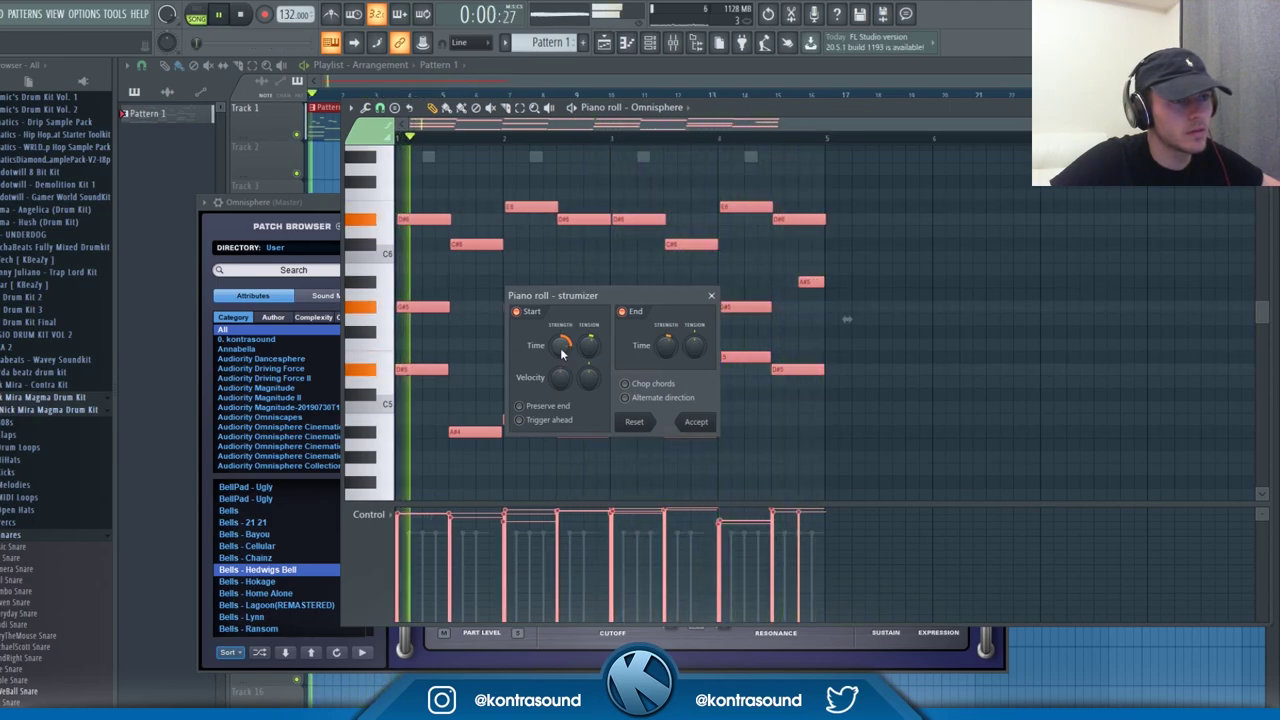
pyautogui.click(698, 422)
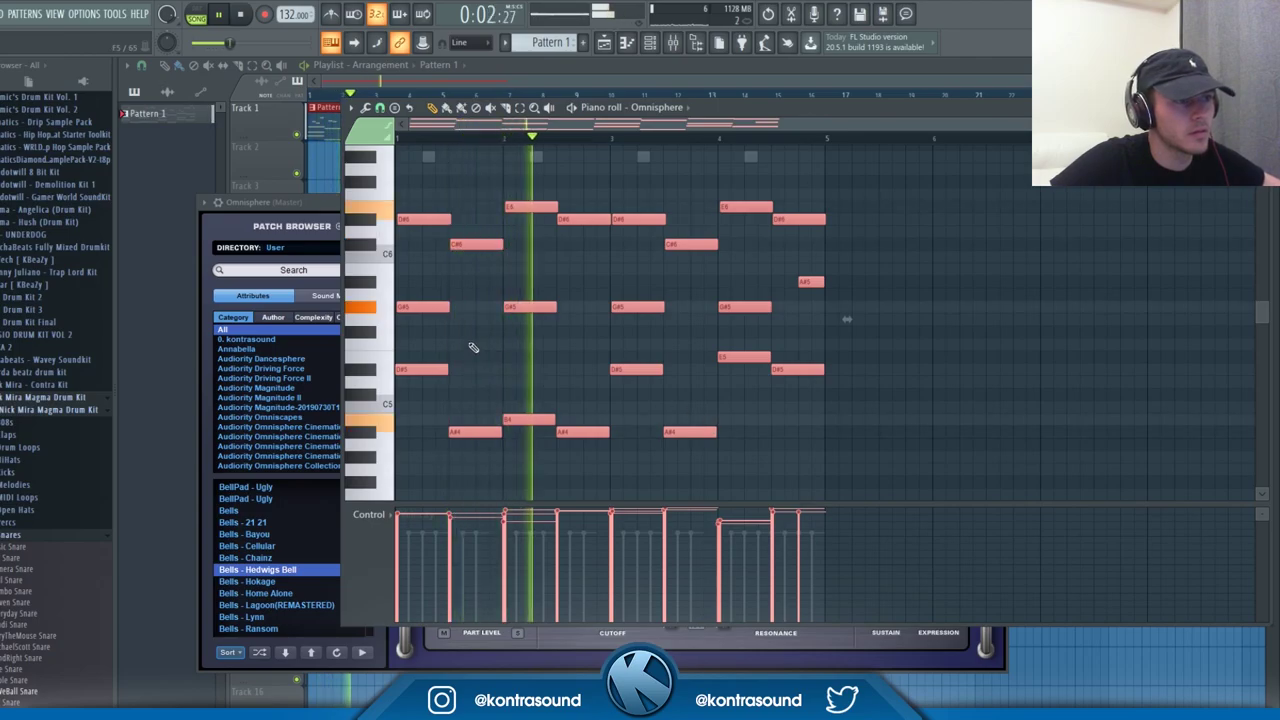
pyautogui.press('space')
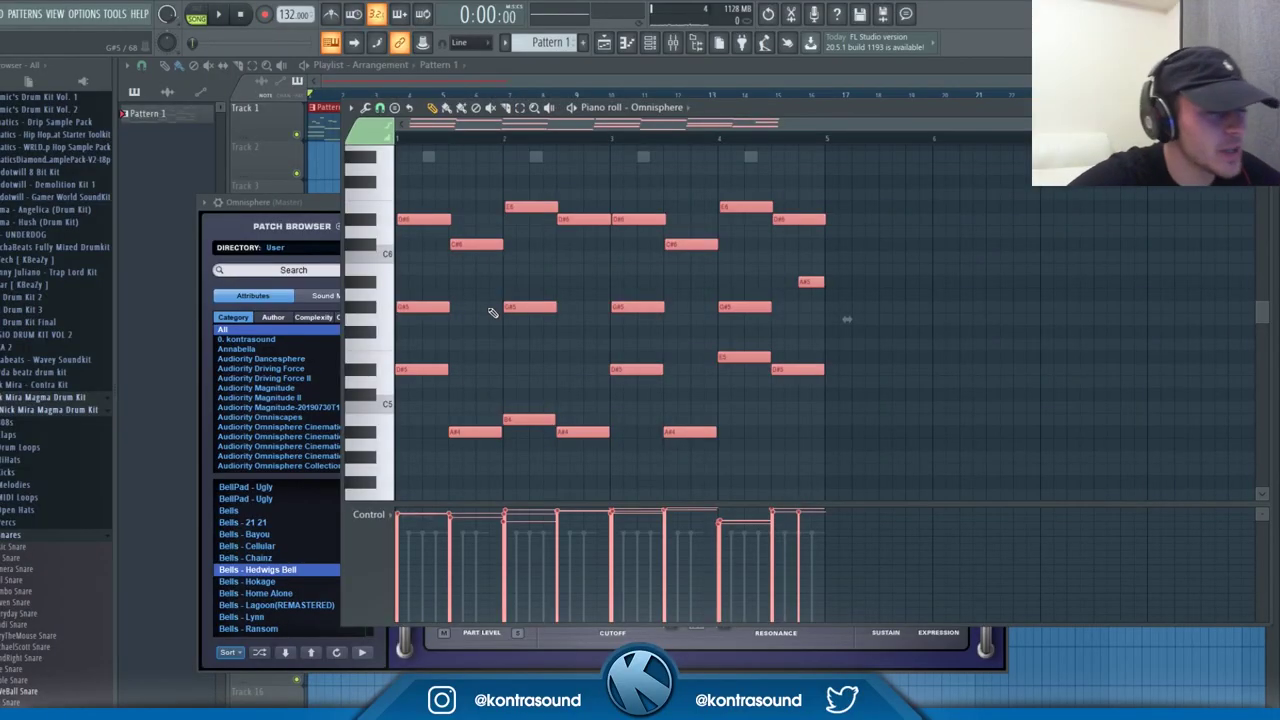
# - Add short notes above the Omnisphere chords, lowering the short D#6 note in bar 2 to C#6, and repeat the figure in bars 3 and 4
pyautogui.press('space')
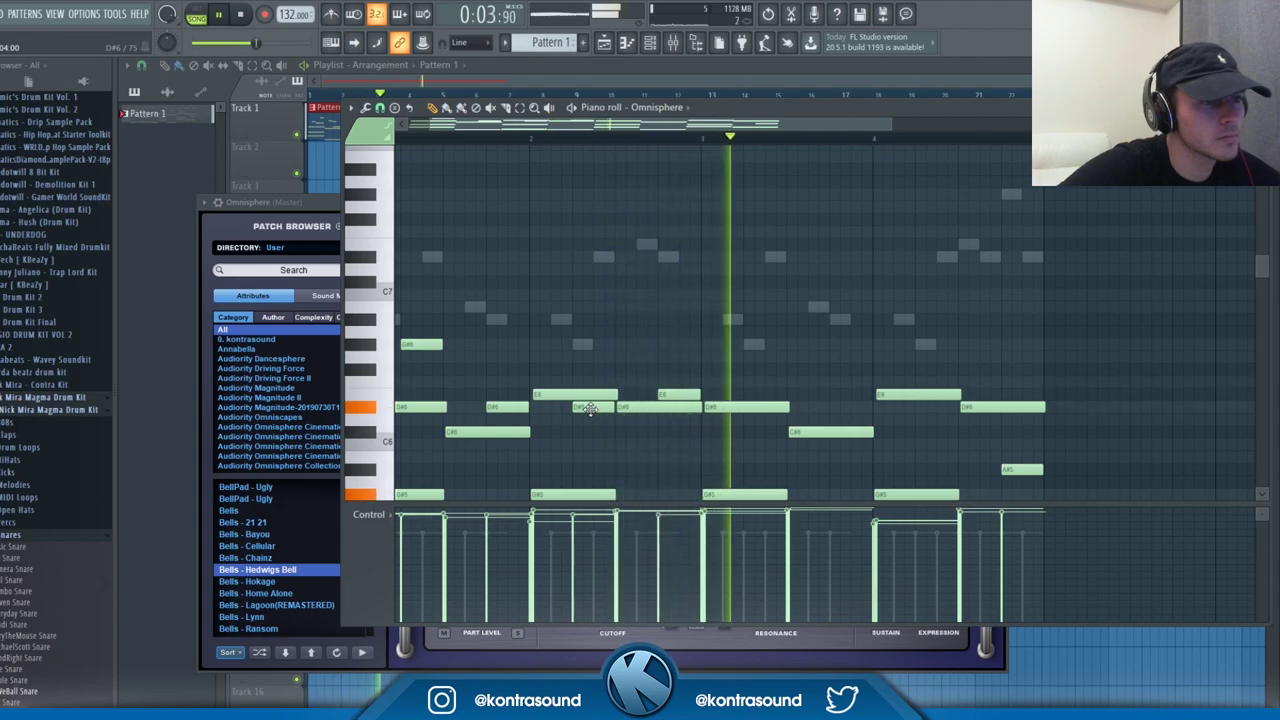
pyautogui.moveTo(590, 416); pyautogui.dragTo(588, 439)
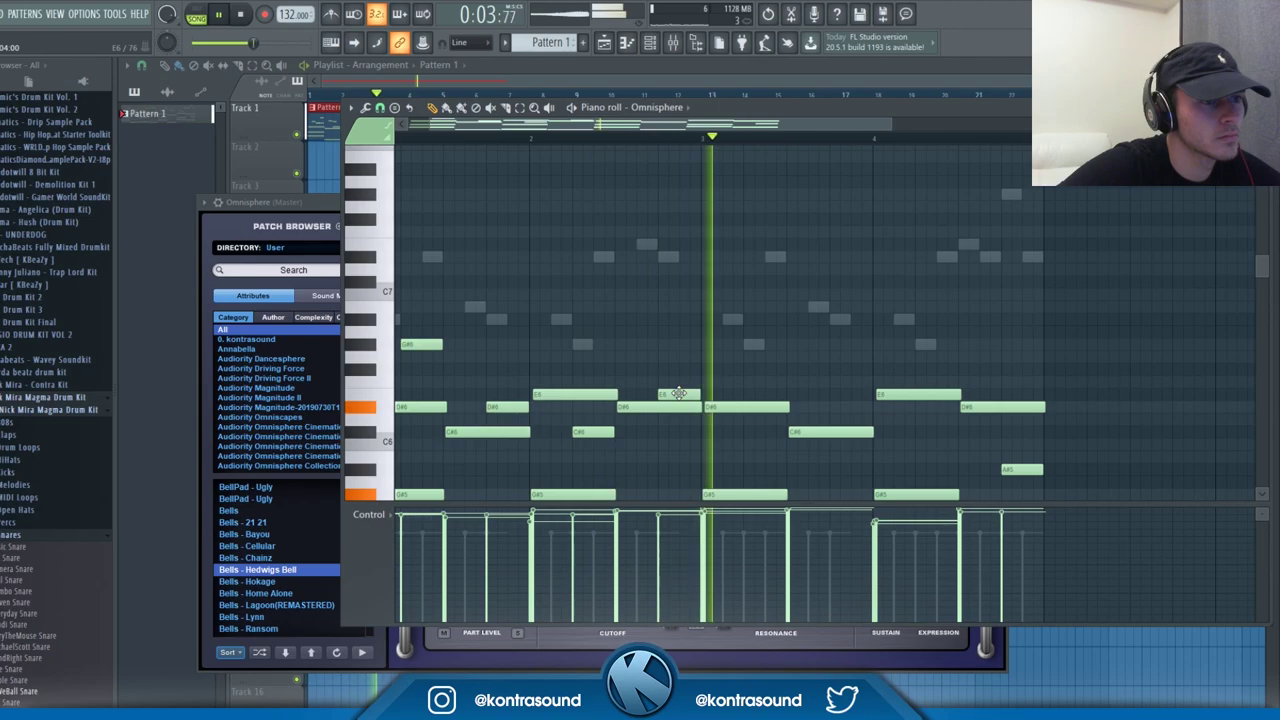
pyautogui.scroll(-3, 568, 428)
pyautogui.scroll(-2, 492, 420)
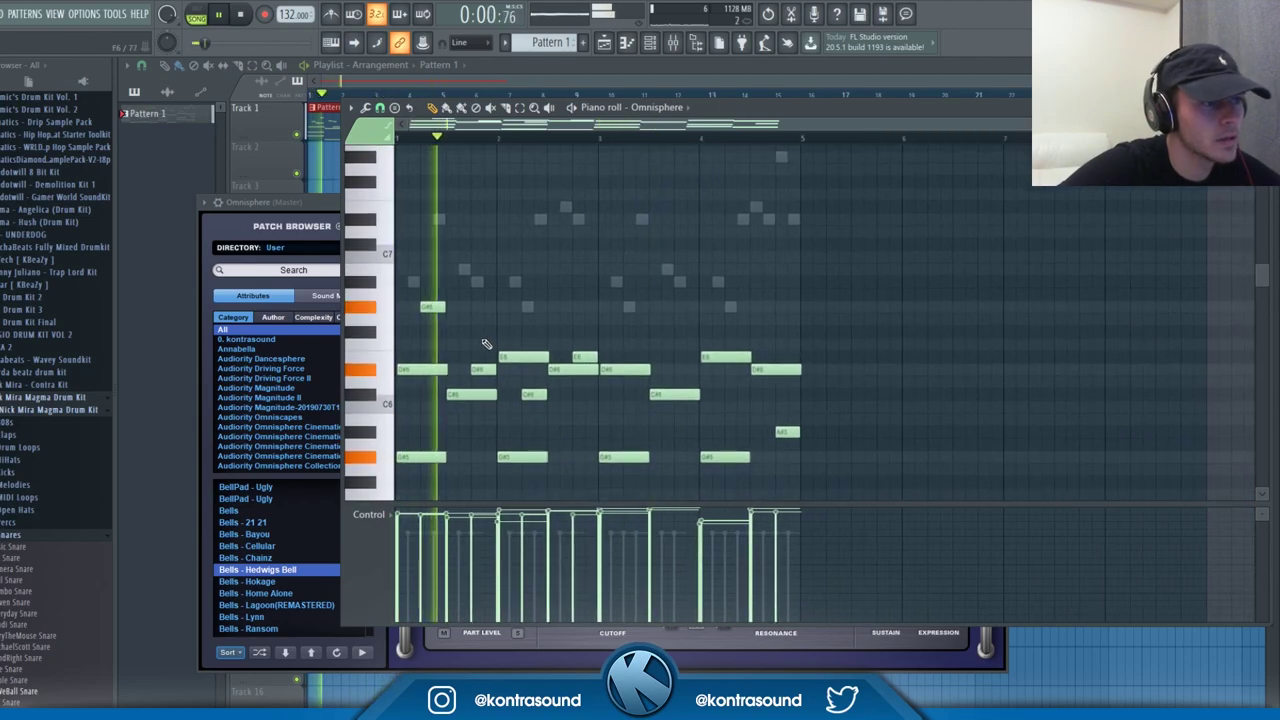
pyautogui.scroll(-3, 600, 360)
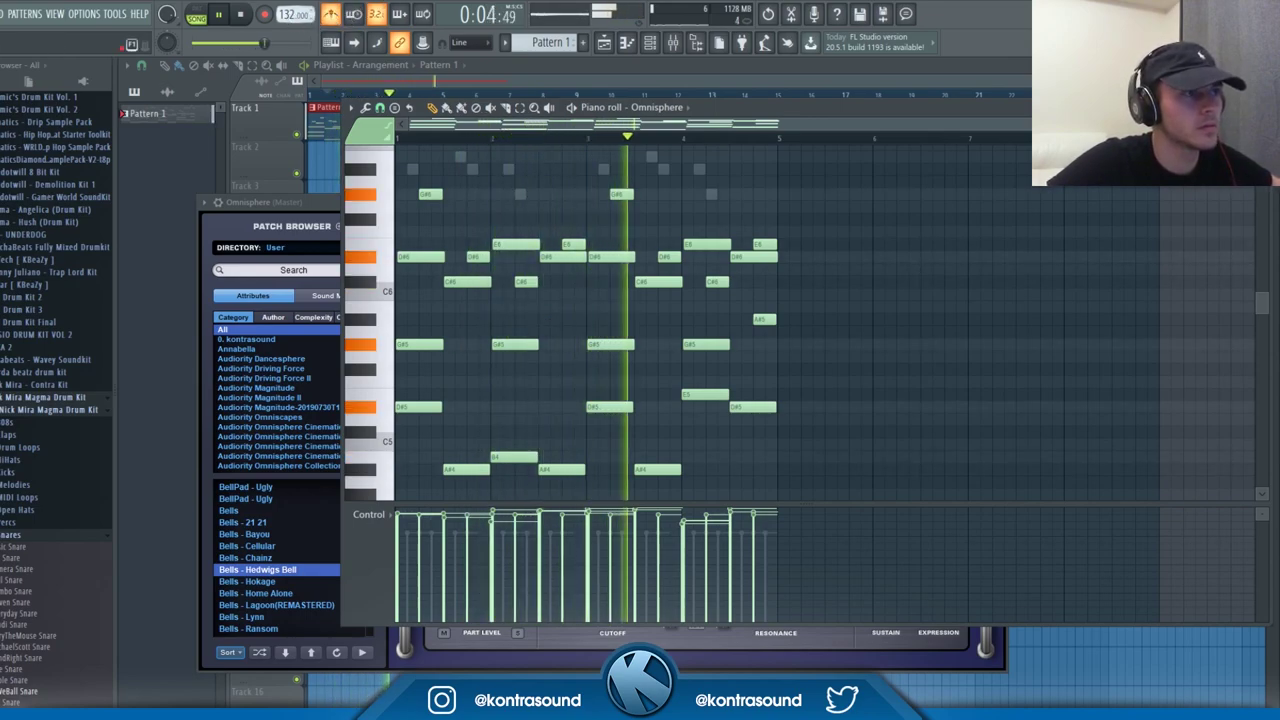
# - Set the tempo to 134 BPM and arrange the melody patterns on Track 1, with an empty four-bar Pattern 3 clip on Track 3
pyautogui.scroll(2, 287, 16)
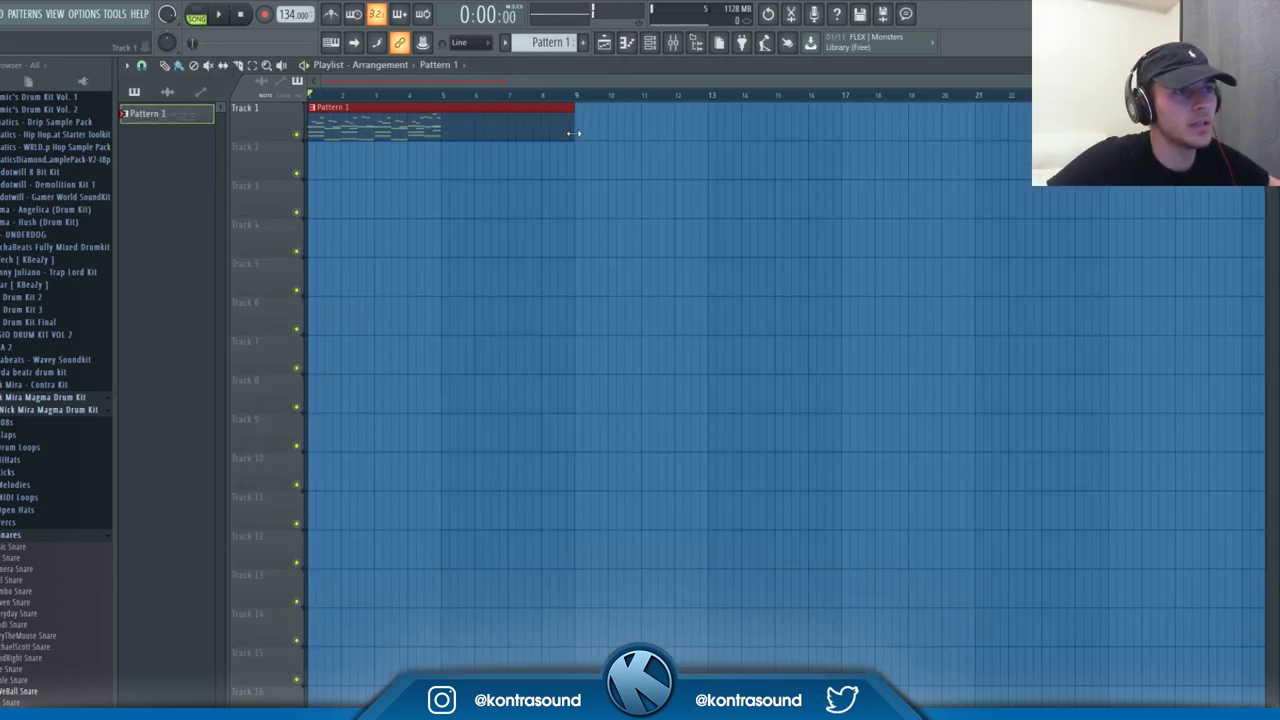
pyautogui.click(480, 128)
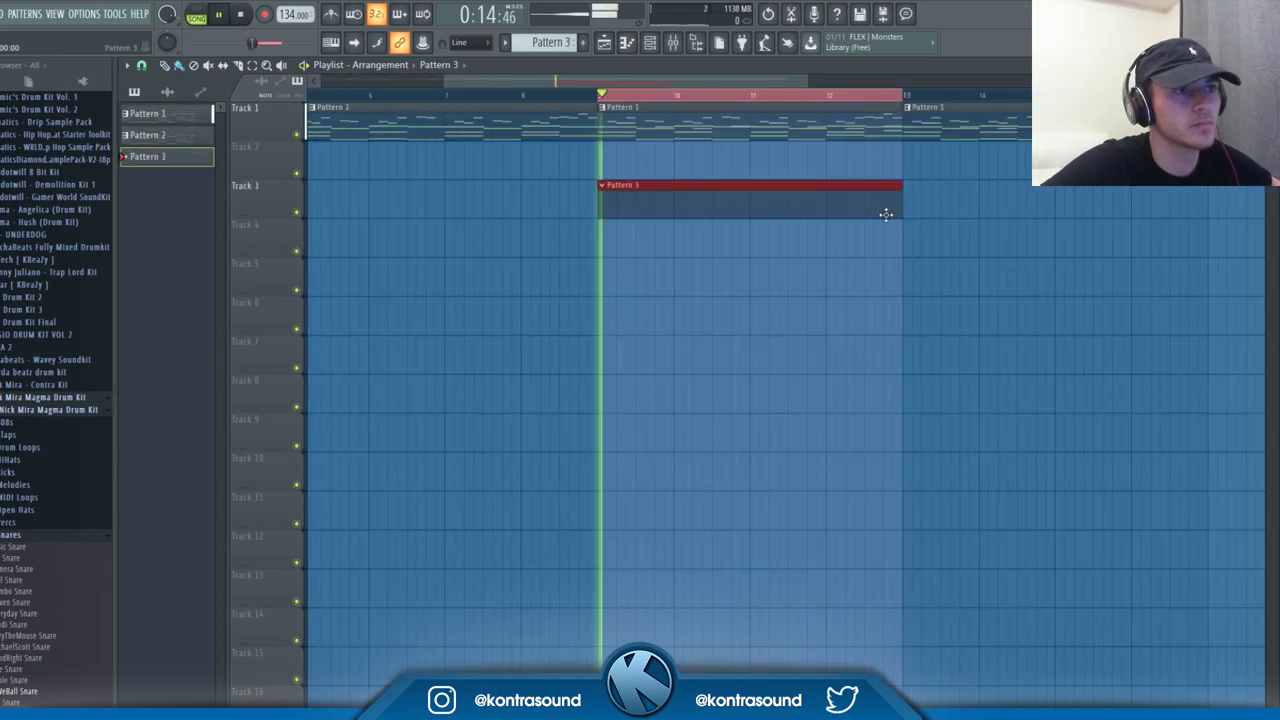
# - Add the Snoopy Clap from the Nick Mira Magma Drum Kit as a new channel for Pattern 3
pyautogui.click(625, 43)
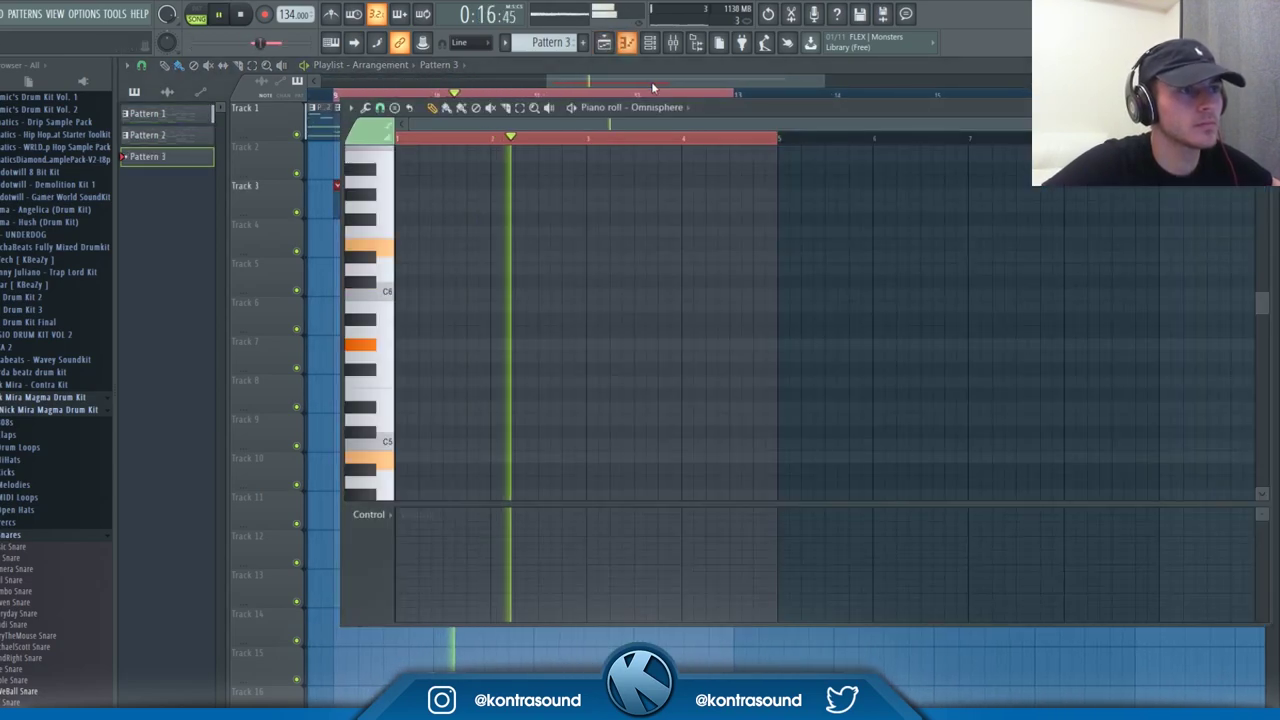
pyautogui.click(630, 43)
pyautogui.click(648, 43)
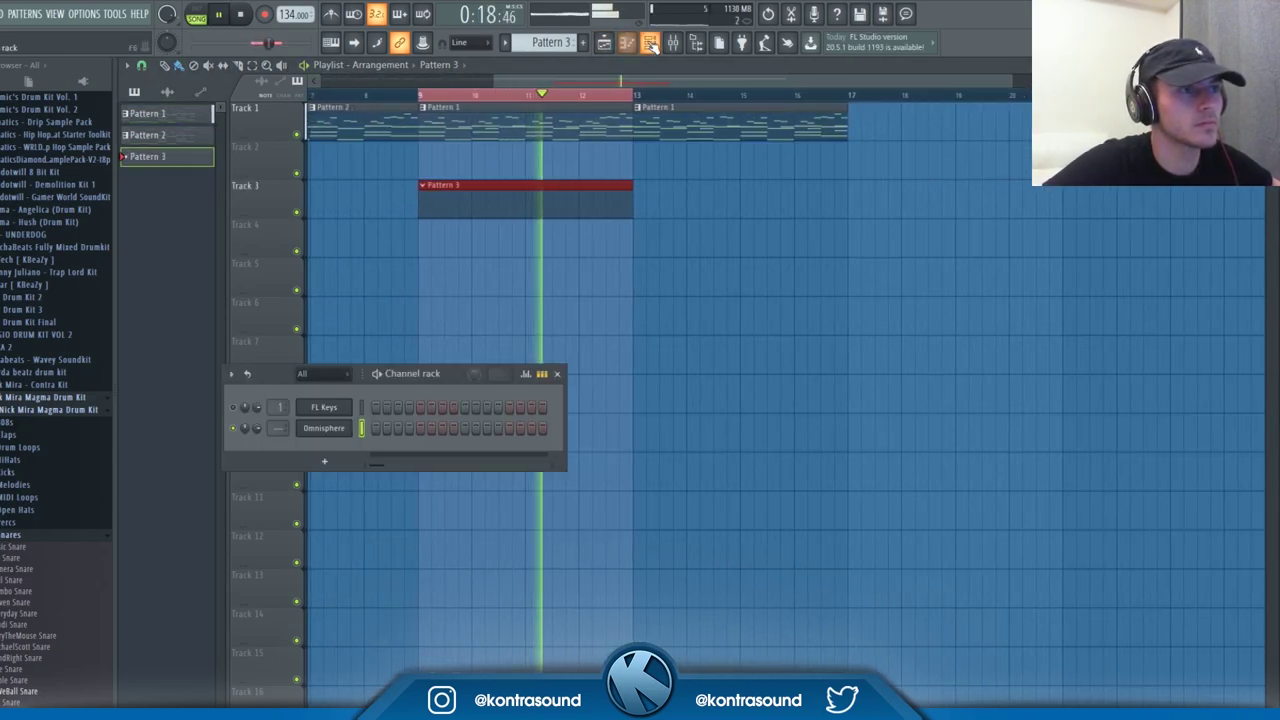
pyautogui.click(75, 410)
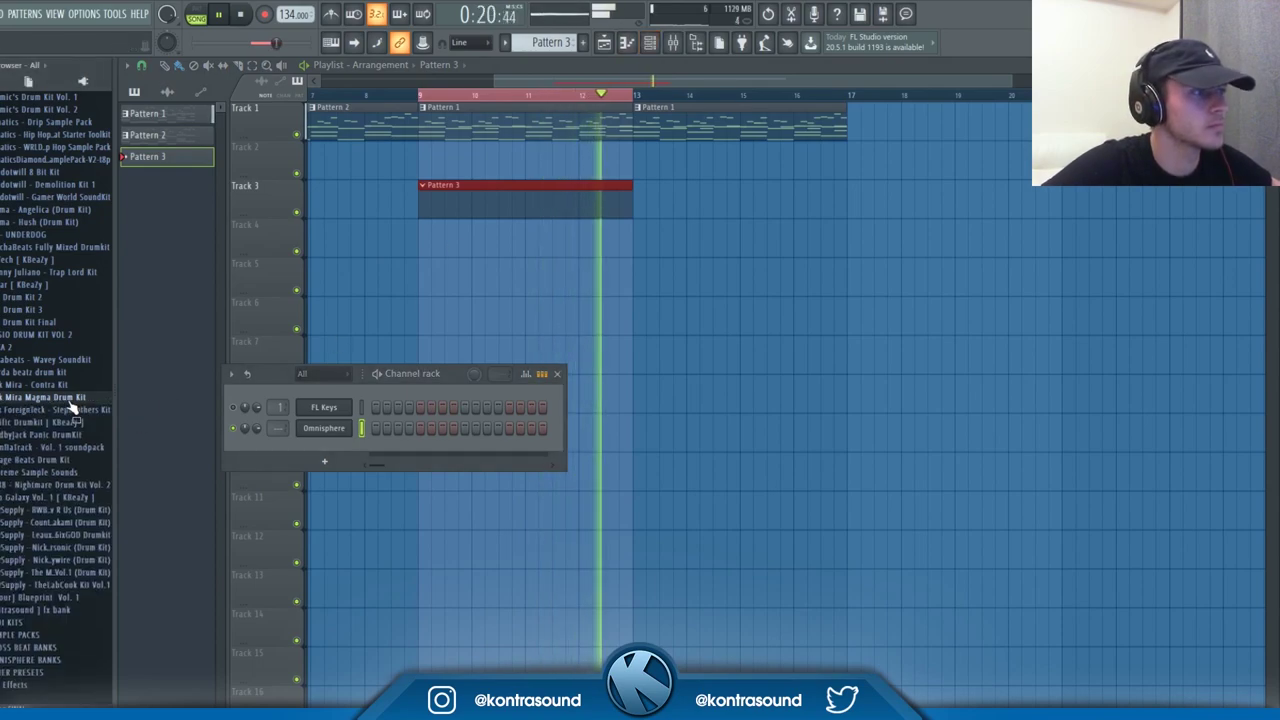
pyautogui.click(72, 411)
pyautogui.click(20, 435)
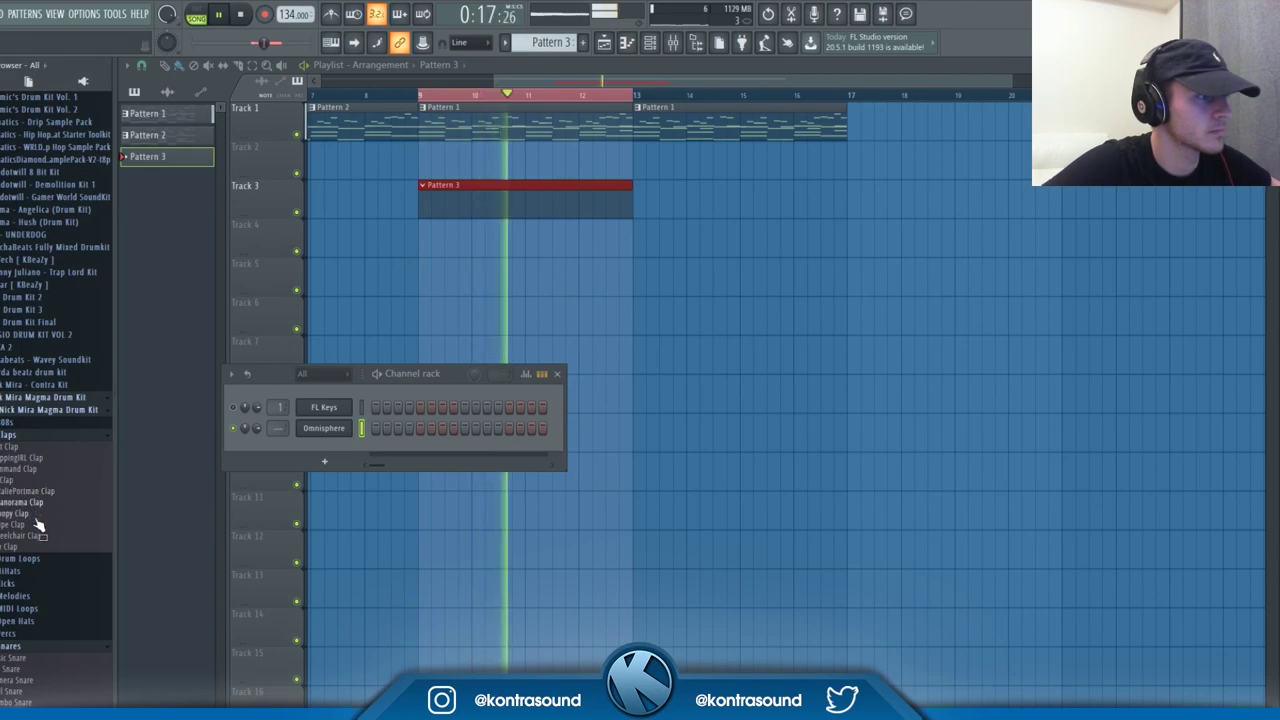
pyautogui.moveTo(20, 513); pyautogui.dragTo(340, 460)
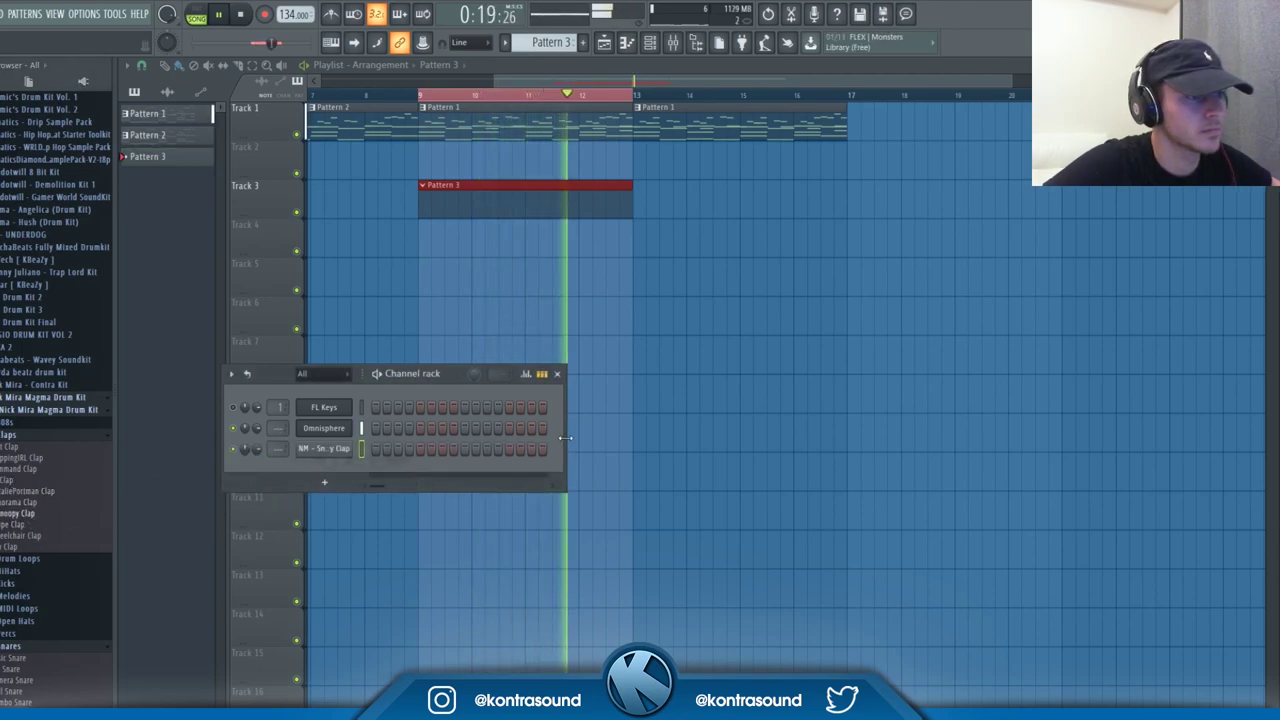
# - Widen the channel rack and place Snoopy Clap hits on steps 9, 25, 41 and 57
pyautogui.moveTo(566, 437); pyautogui.dragTo(1100, 419)
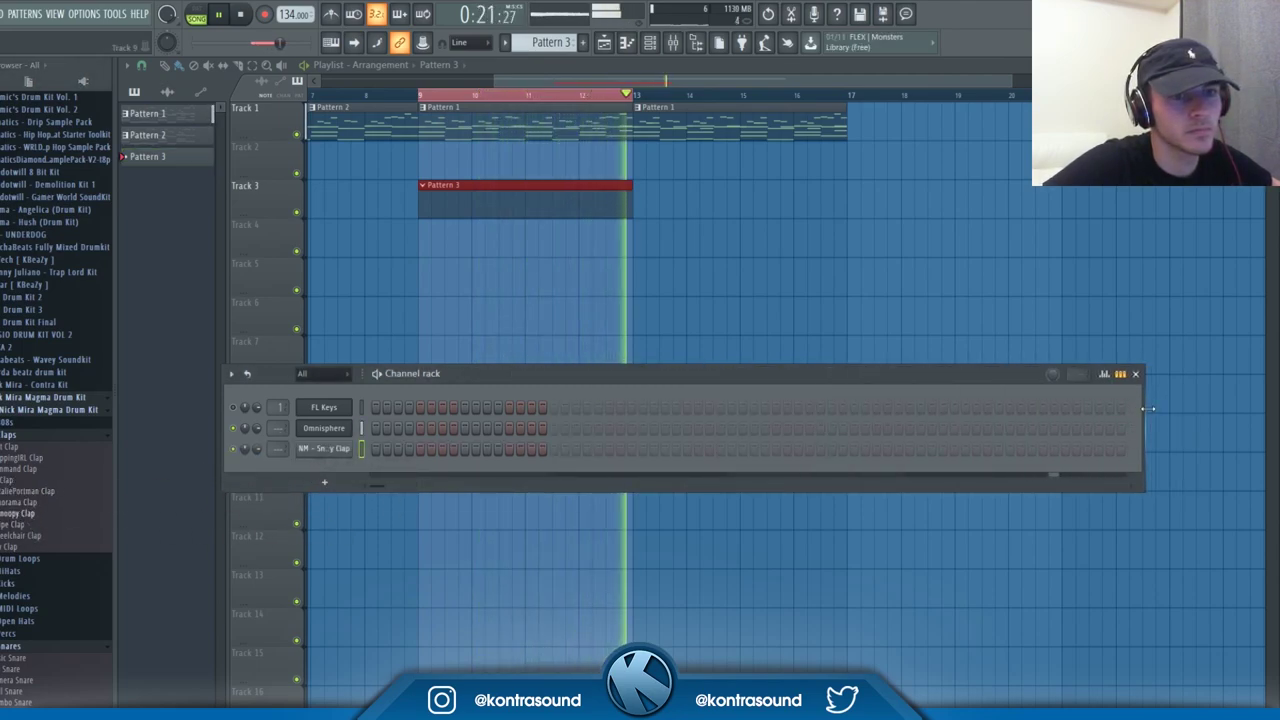
pyautogui.click(464, 449)
pyautogui.click(642, 449)
pyautogui.click(820, 449)
pyautogui.click(998, 449)
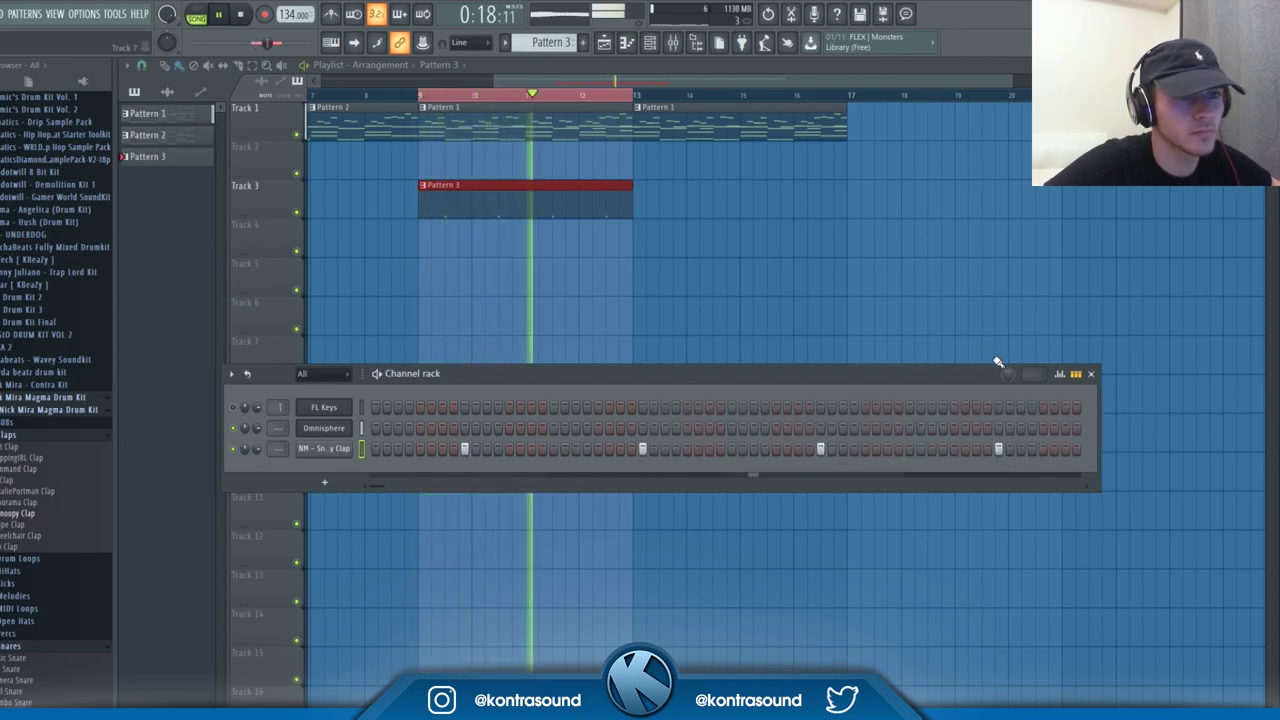
pyautogui.click(1060, 374)
pyautogui.click(1075, 374)
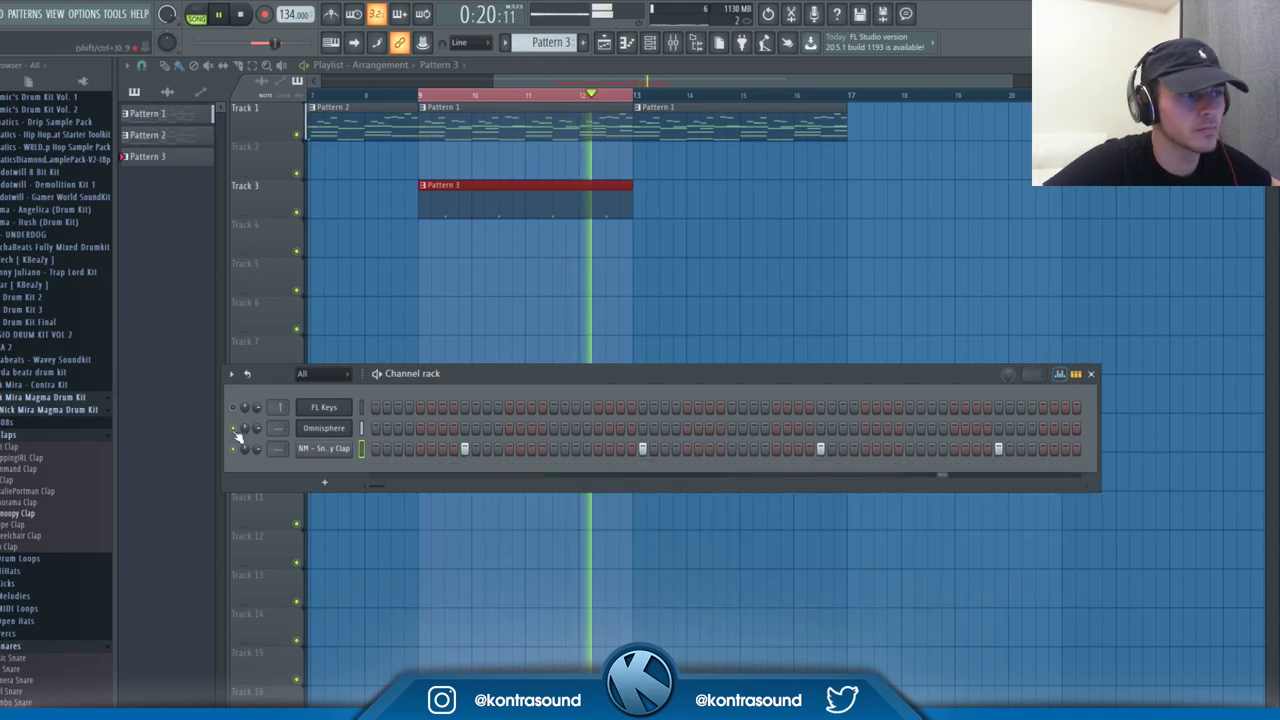
# - Audition snares from the Nick Mira Magma Drum Kit and add the Everyday Snare as a new channel
pyautogui.click(22, 436)
pyautogui.scroll(-3, 43, 508)
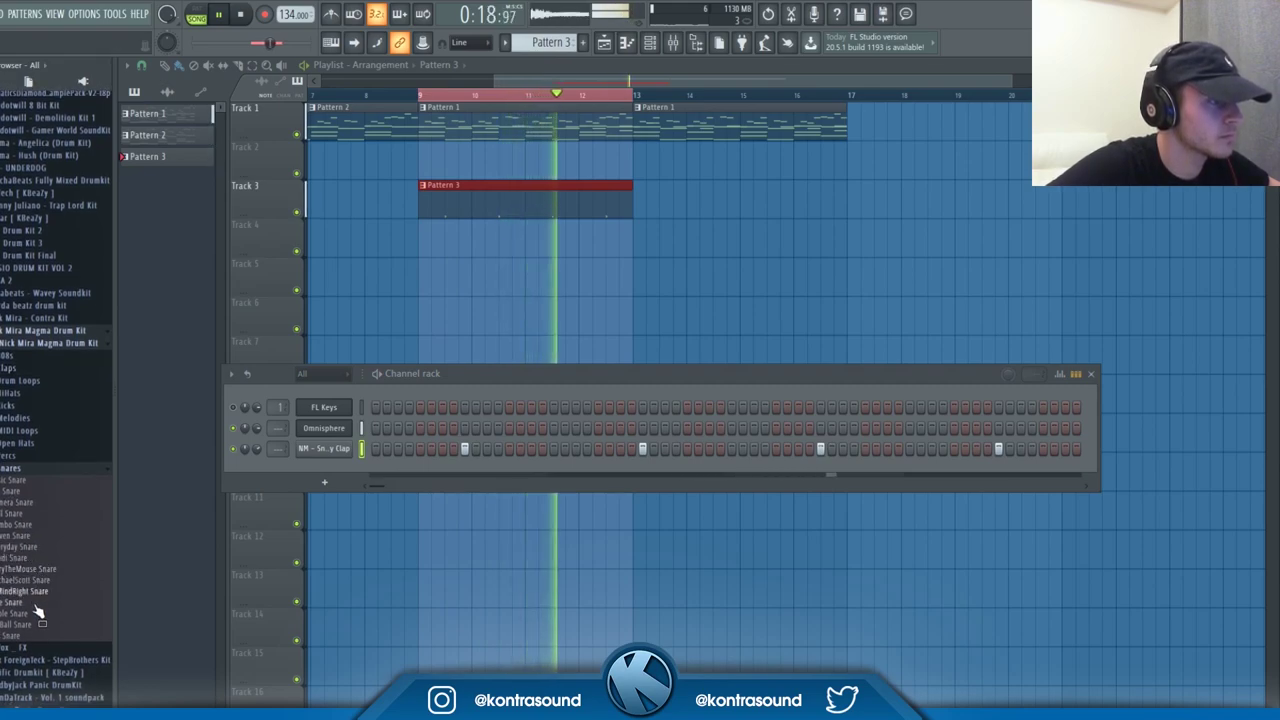
pyautogui.click(28, 638)
pyautogui.click(27, 558)
pyautogui.click(18, 548)
pyautogui.moveTo(20, 550); pyautogui.dragTo(332, 466)
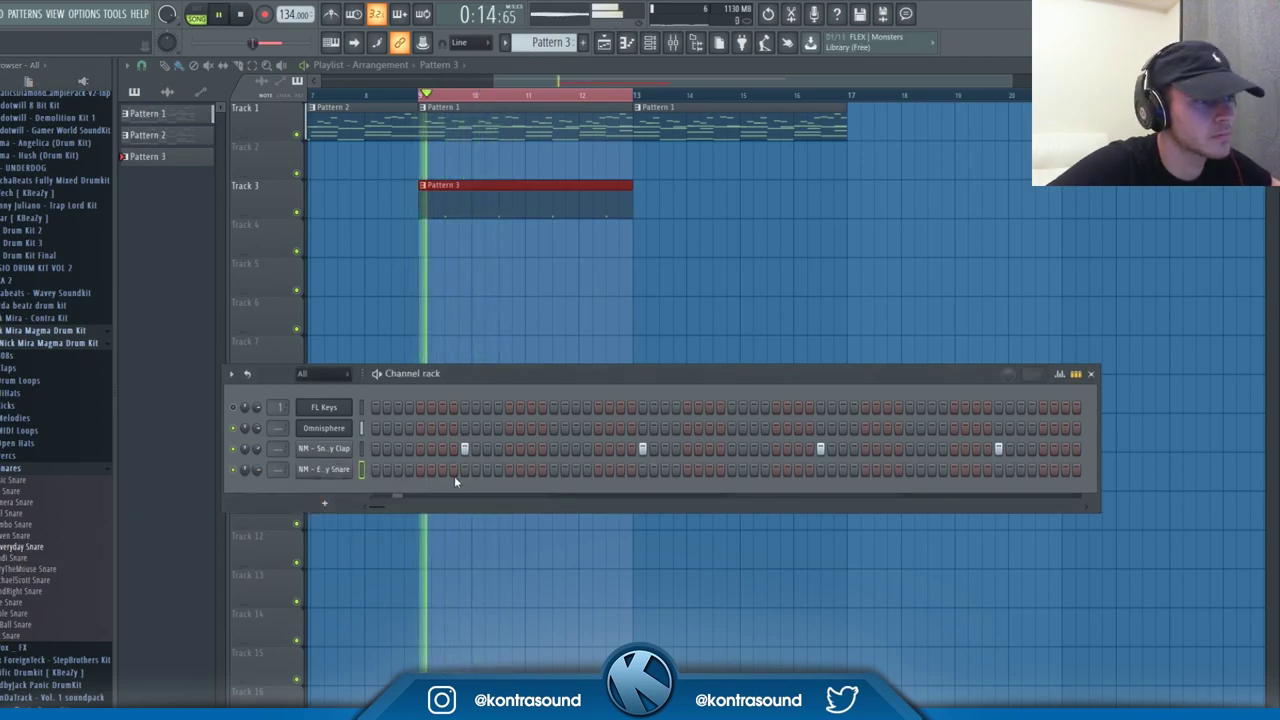
# - Place Everyday Snare hits on steps 19, 47 and 51 of Pattern 3
pyautogui.click(575, 469)
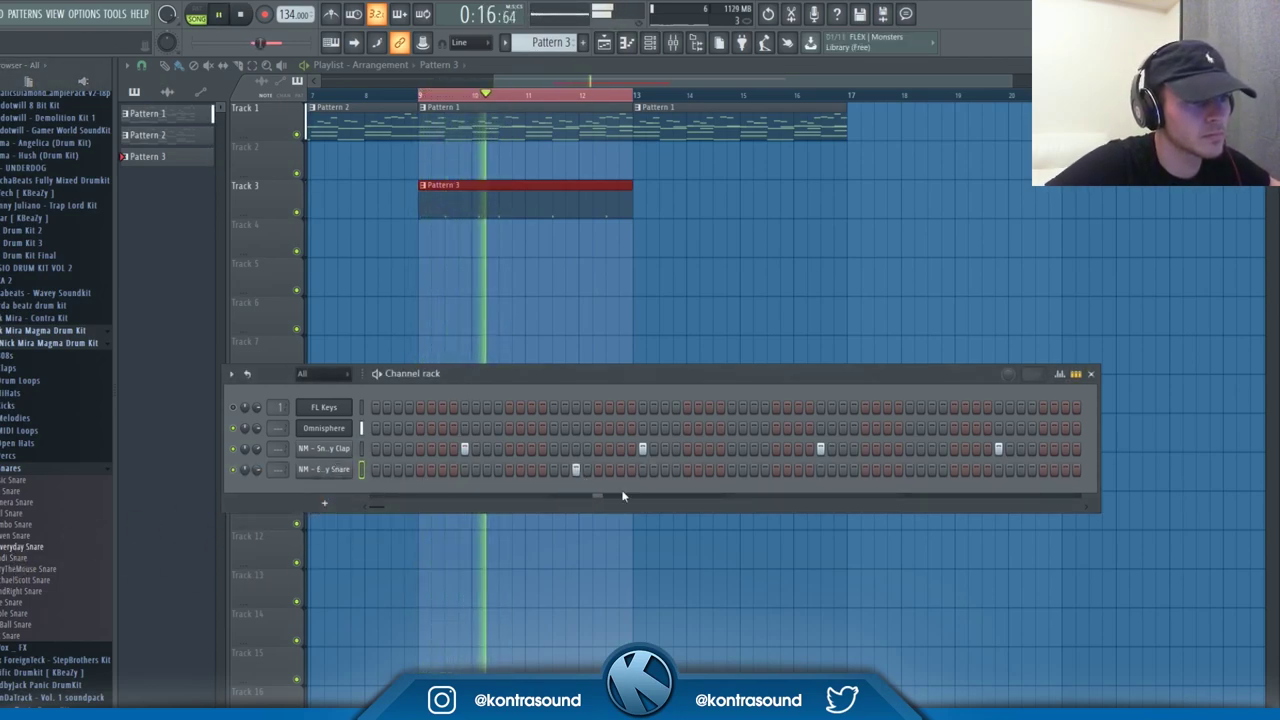
pyautogui.click(887, 469)
pyautogui.click(931, 469)
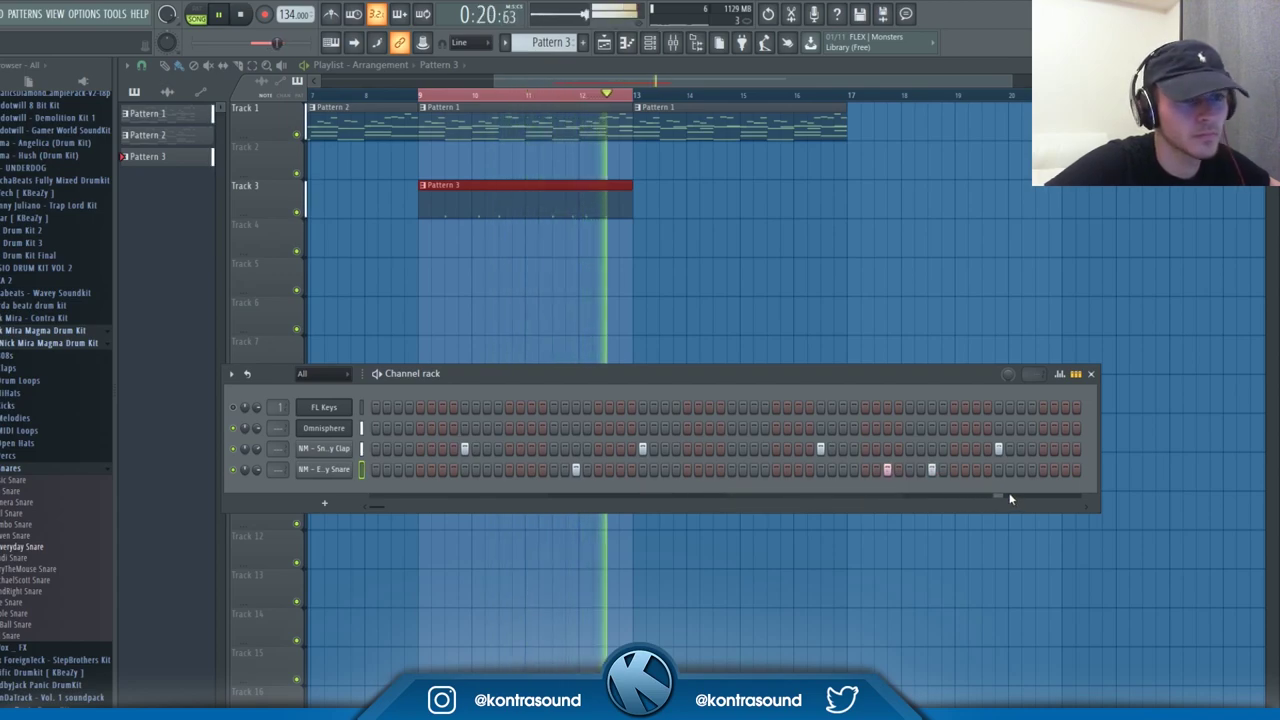
# - Set the Everyday Snare's time-stretching mode to Auto in its sampler settings
pyautogui.click(335, 470)
pyautogui.moveTo(451, 428); pyautogui.dragTo(451, 416)
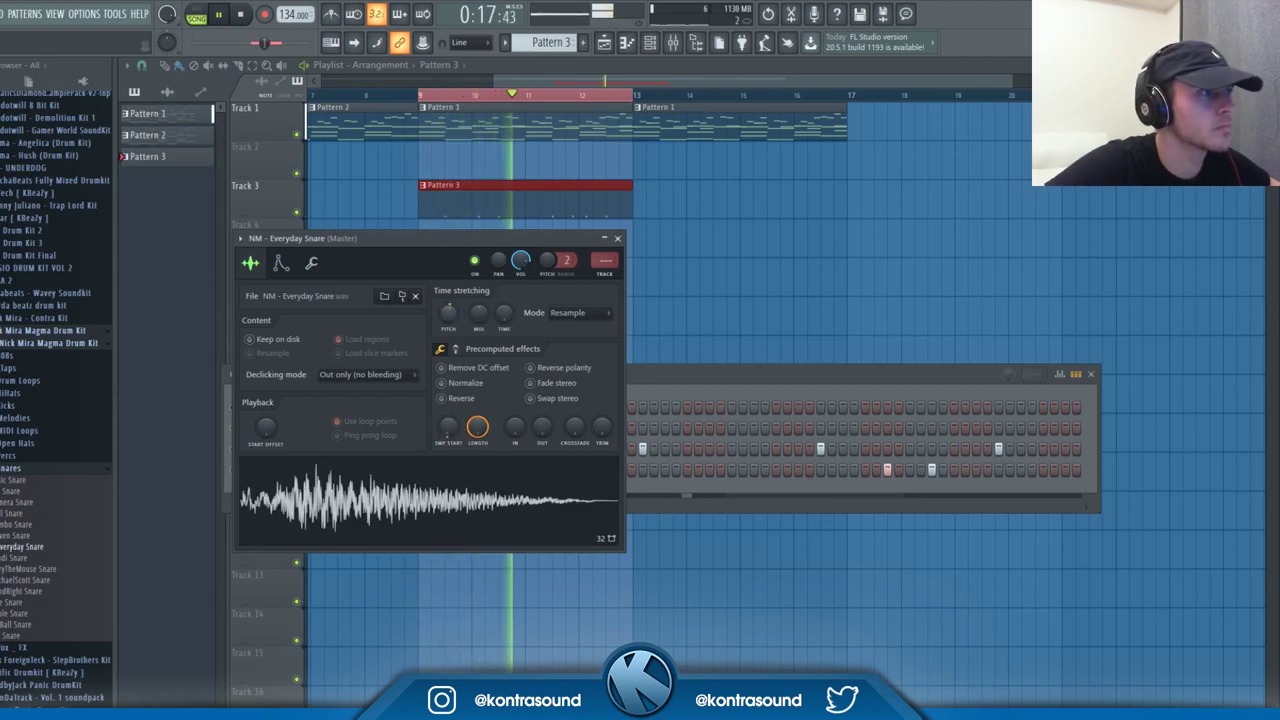
pyautogui.scroll(1, 567, 312)
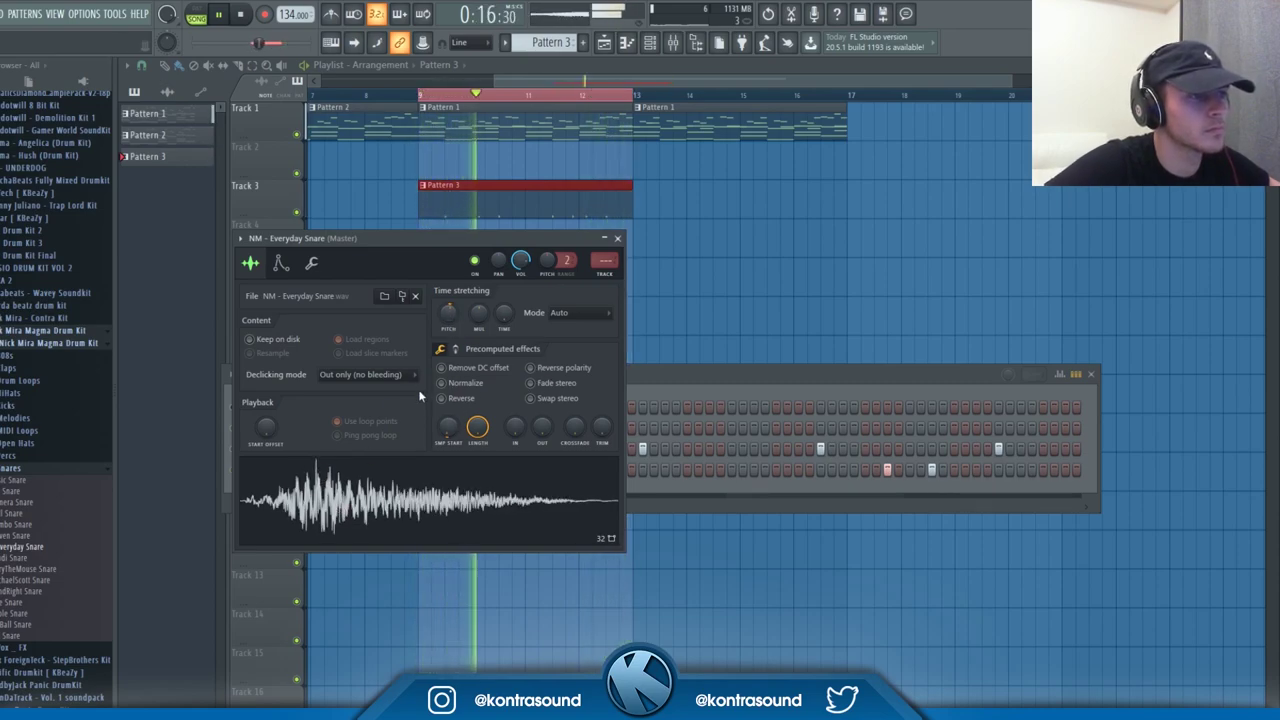
# - Trim the start of the Everyday Snare sample slightly and add a short fade-out to it
pyautogui.moveTo(450, 428); pyautogui.dragTo(450, 414)
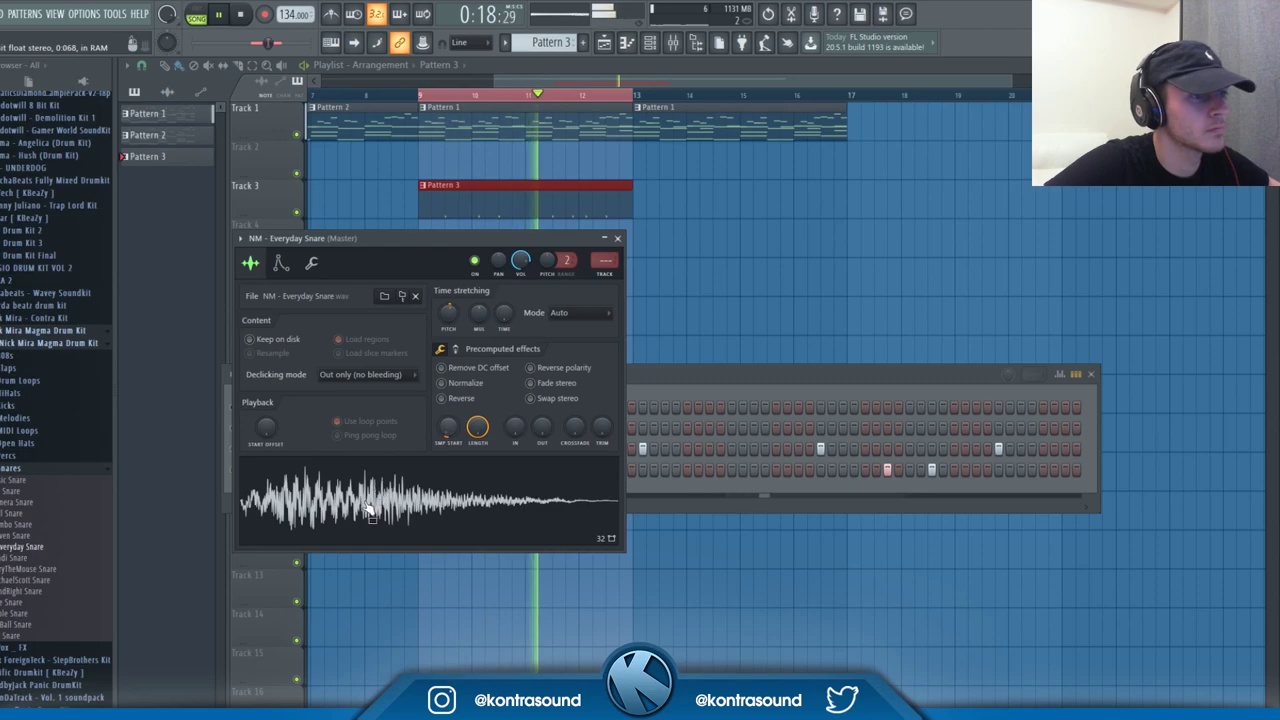
pyautogui.click(723, 393)
pyautogui.click(474, 241)
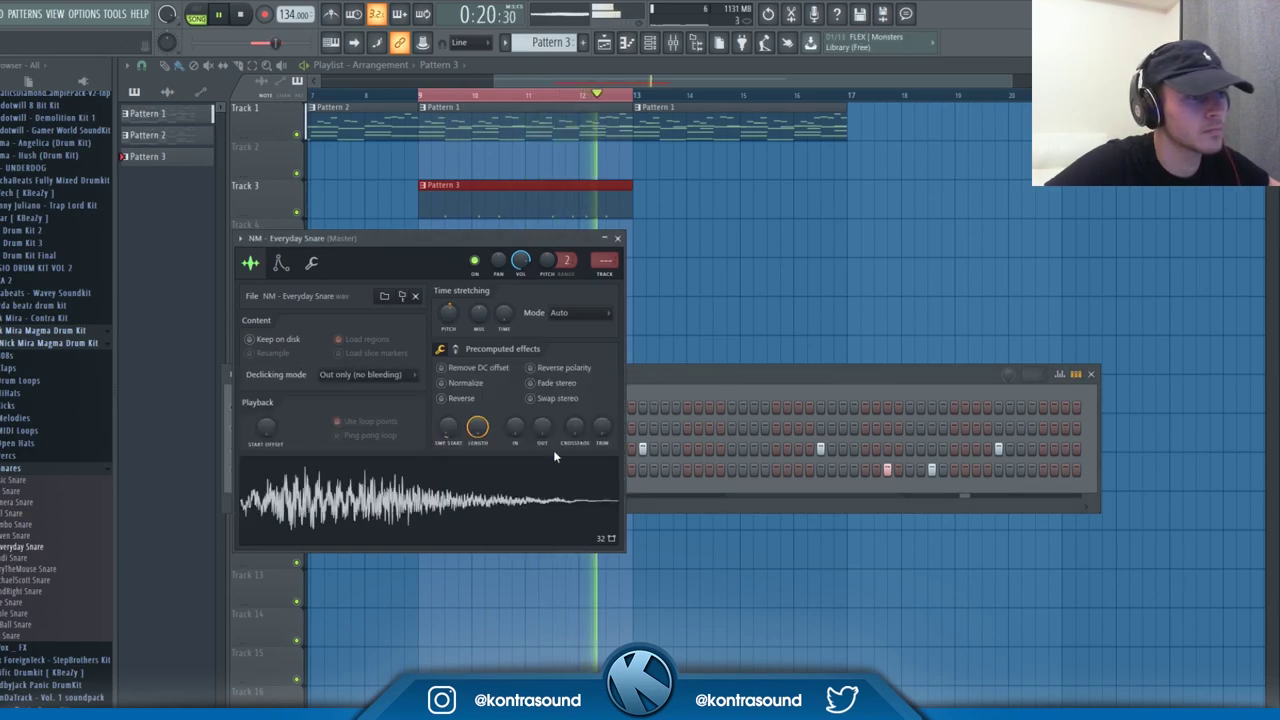
pyautogui.moveTo(543, 429); pyautogui.dragTo(543, 415)
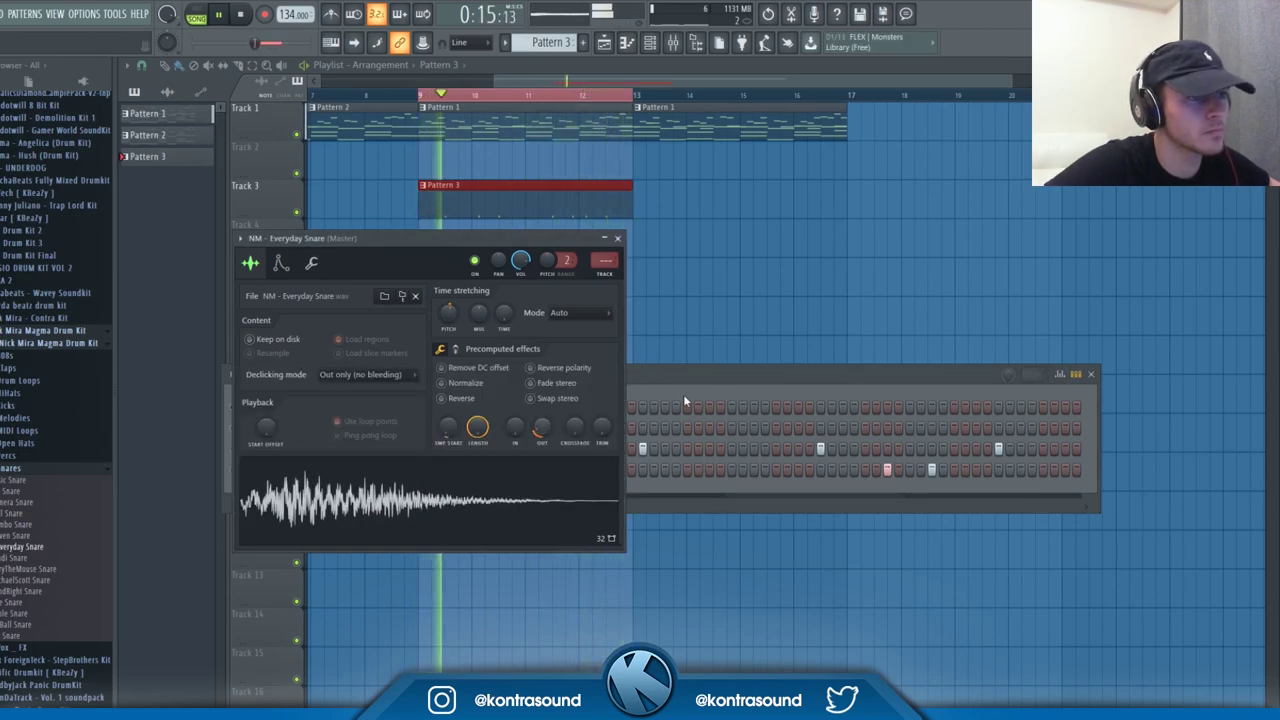
pyautogui.click(699, 374)
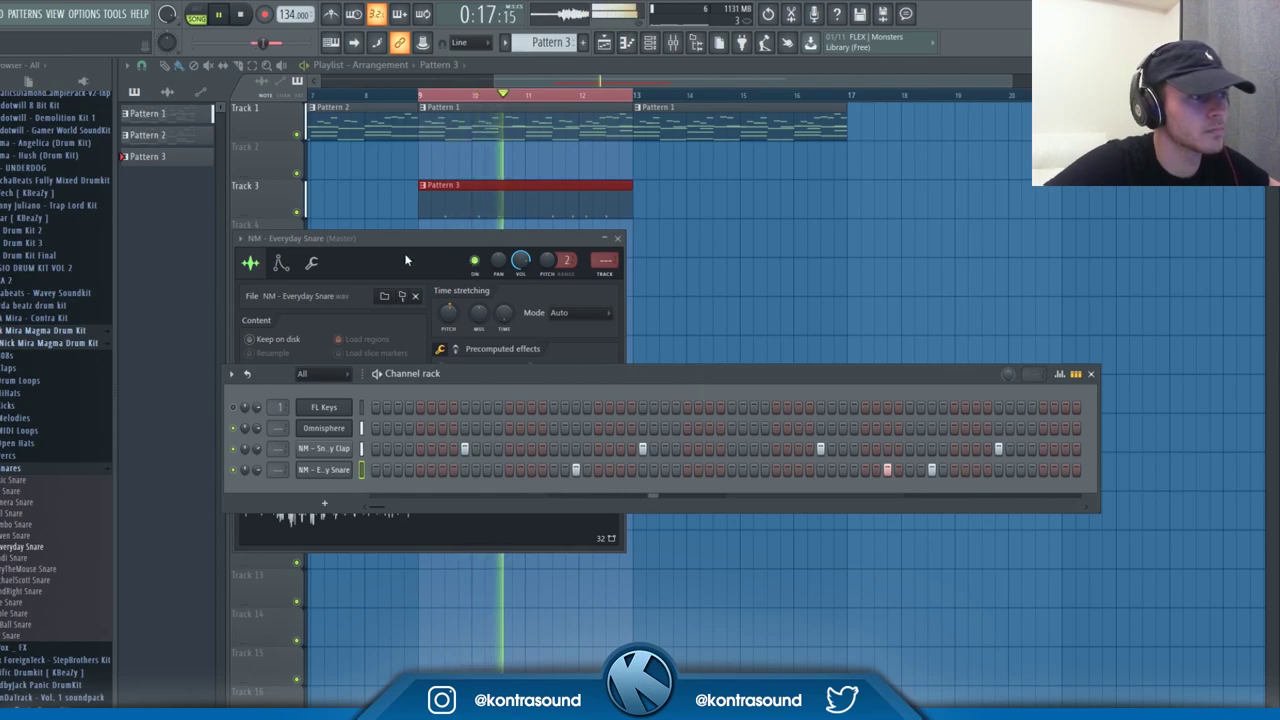
# - Add Junky Perc from the Nick Mira Magma Drum Kit's percs as a new channel and trim its sample start
pyautogui.click(17, 467)
pyautogui.click(17, 457)
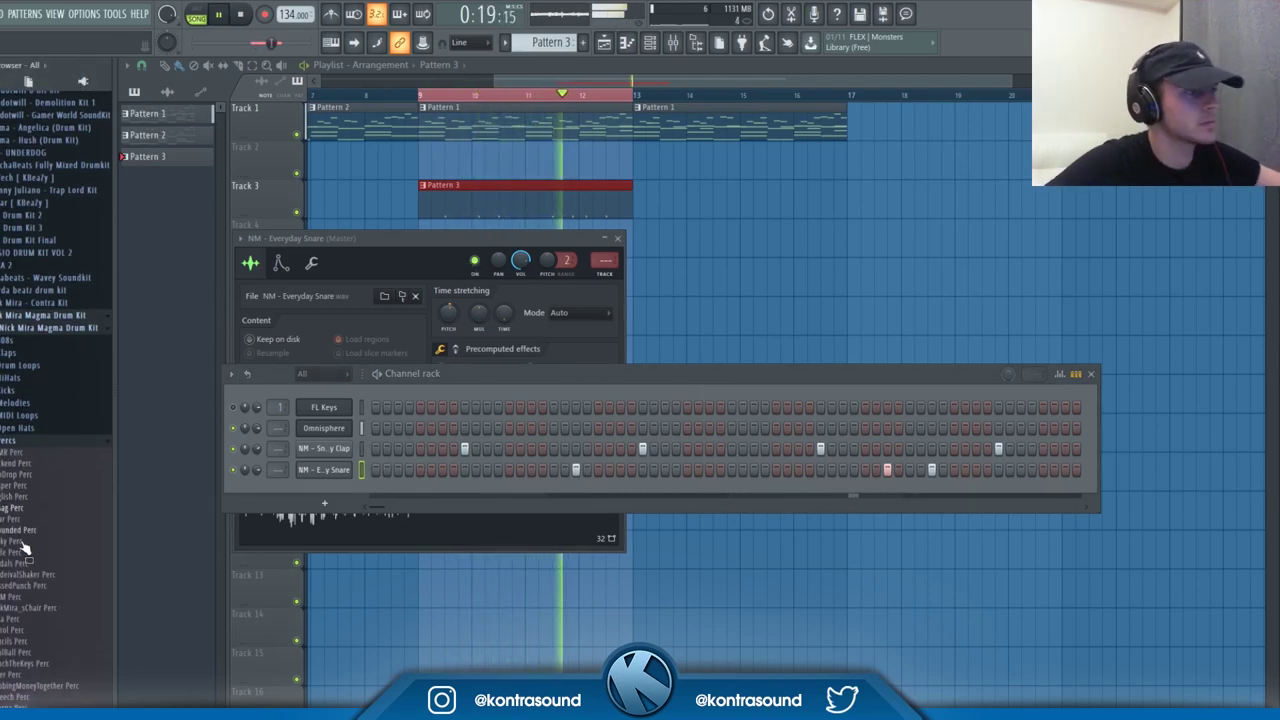
pyautogui.moveTo(35, 550); pyautogui.dragTo(325, 490)
pyautogui.click(325, 490)
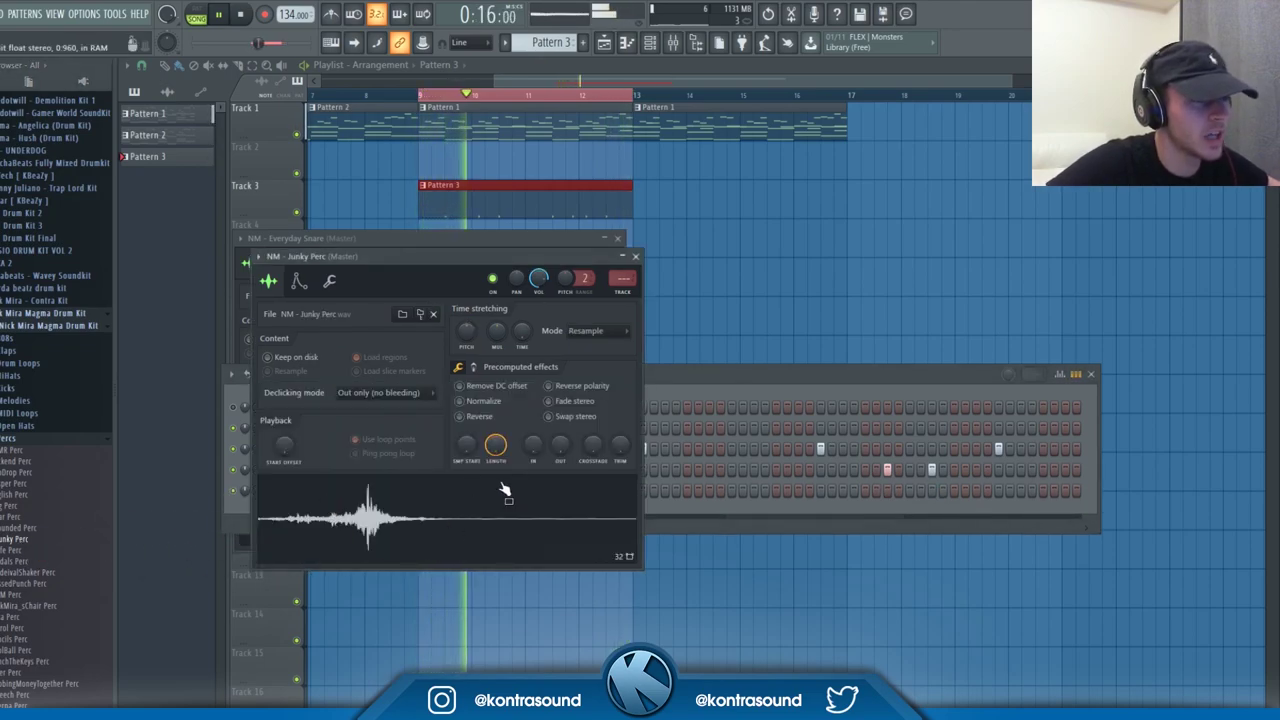
pyautogui.moveTo(476, 447)
pyautogui.mouseDown()
pyautogui.moveTo(476, 432)
pyautogui.moveTo(466, 452)
pyautogui.mouseUp()
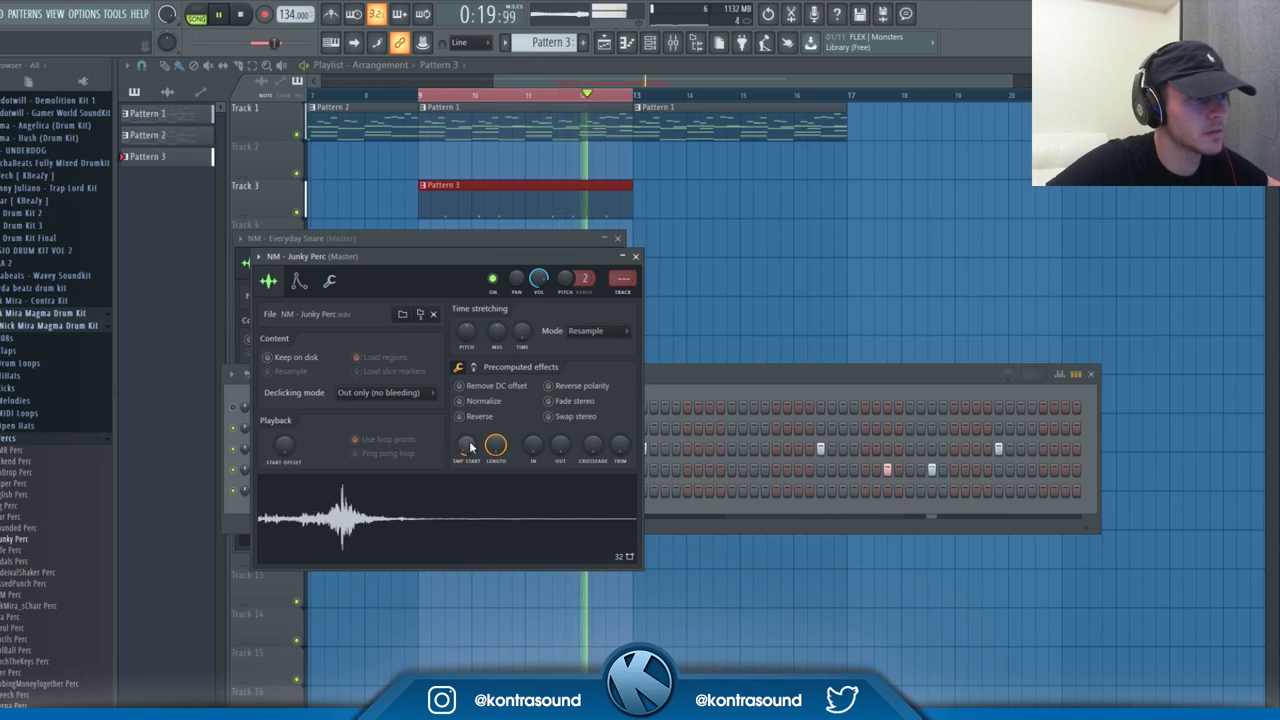
# - Place Junky Perc hits on steps 13 and 45 of Pattern 3 and review the perc's and snare's sampler settings
pyautogui.click(744, 384)
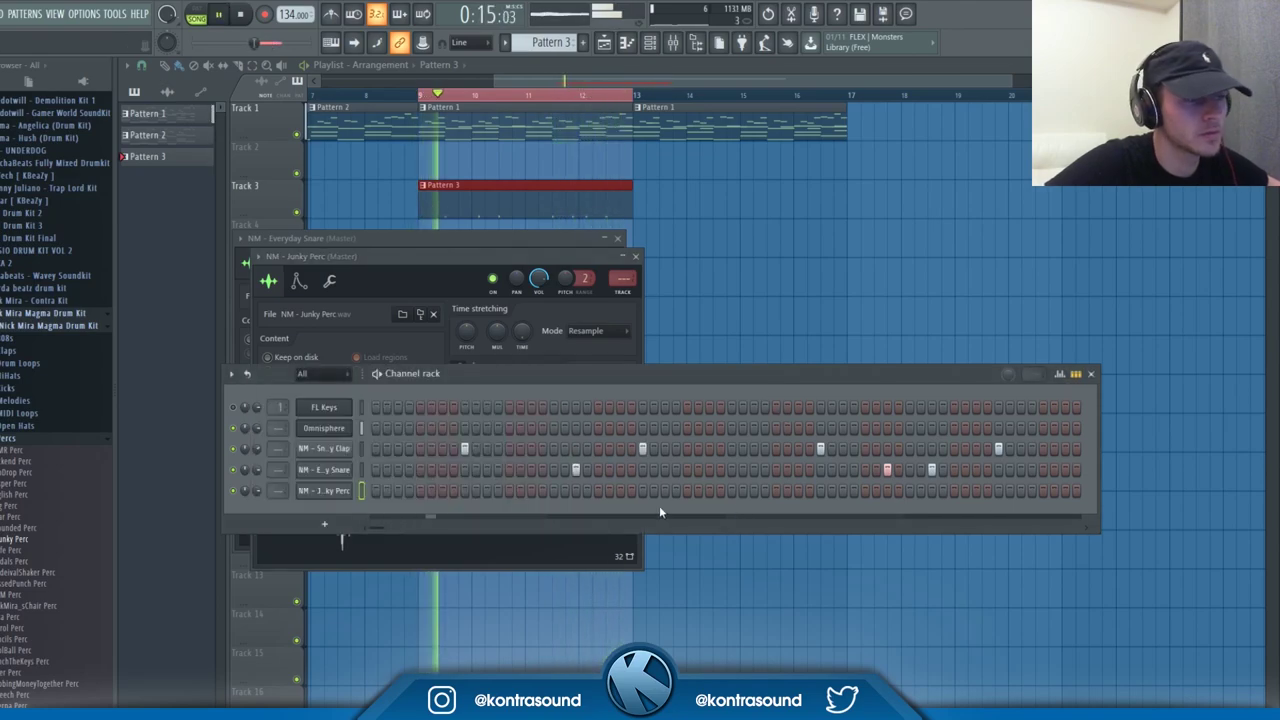
pyautogui.click(507, 491)
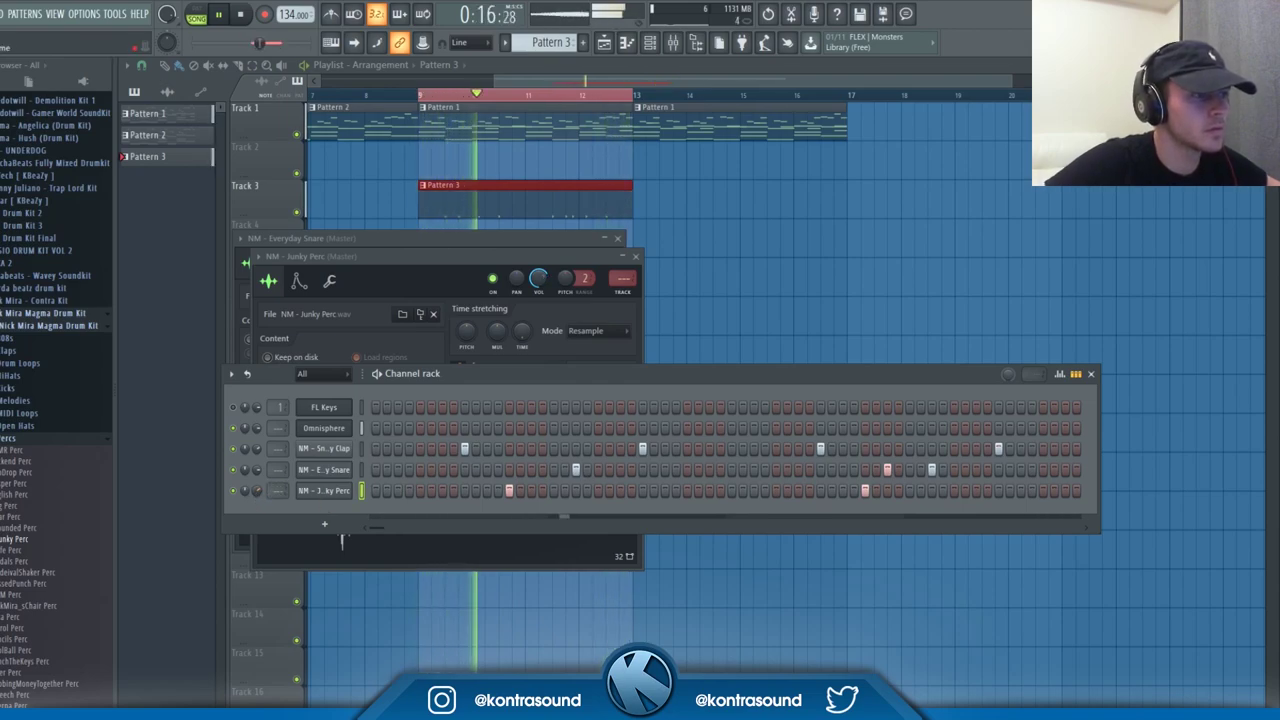
pyautogui.click(322, 494)
pyautogui.click(400, 263)
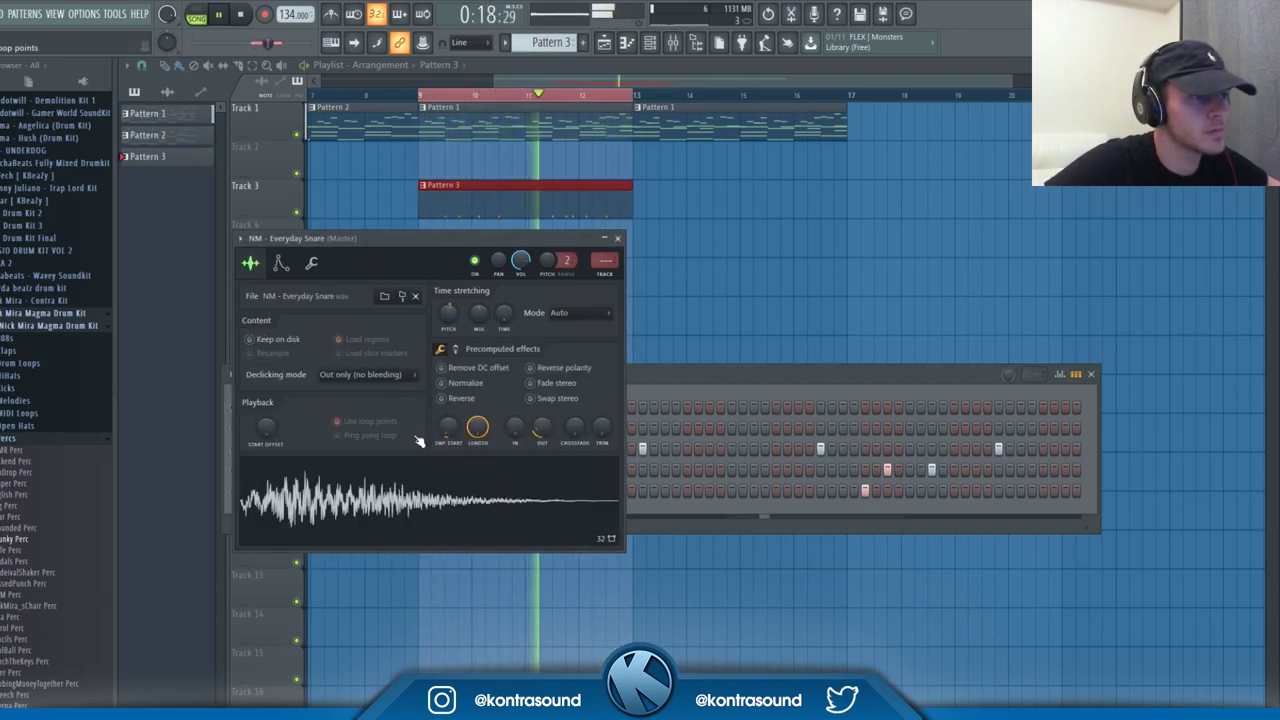
pyautogui.click(764, 384)
pyautogui.click(325, 492)
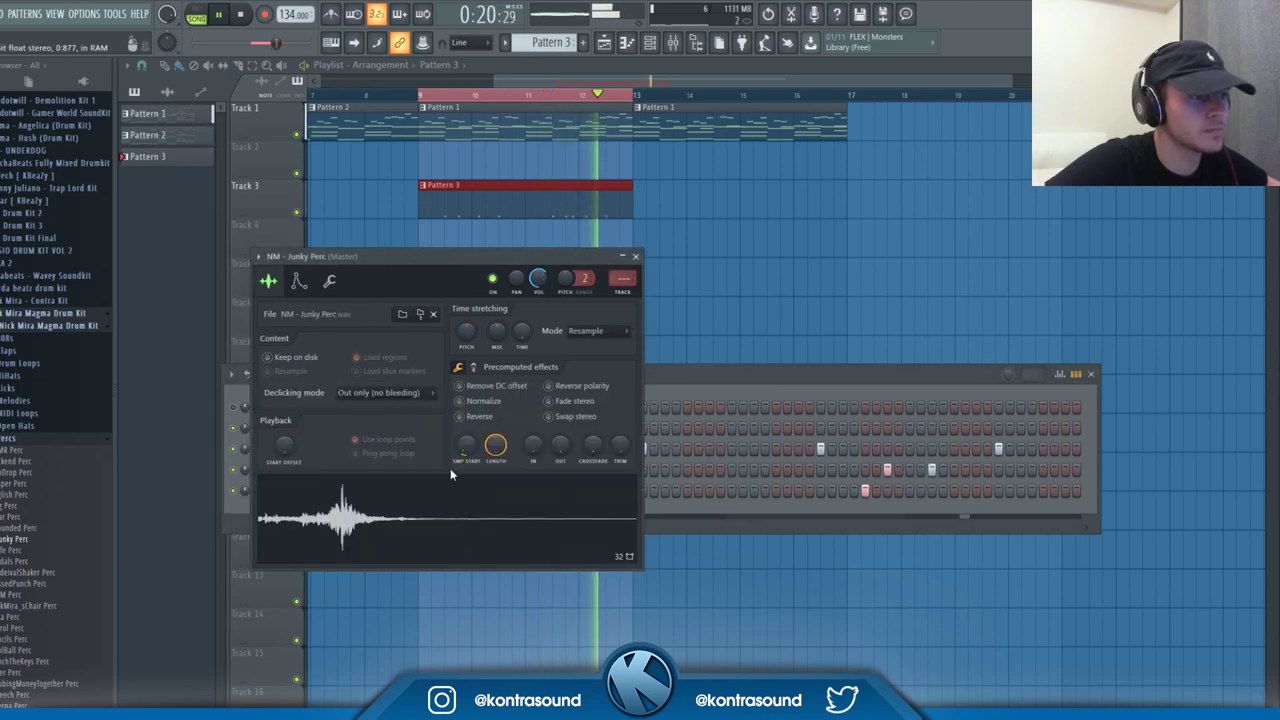
# - Add Snare [ flip ] from the KBeazy kit as a new channel with hits on steps 3, 31 and 63
pyautogui.moveTo(12, 498); pyautogui.dragTo(438, 518)
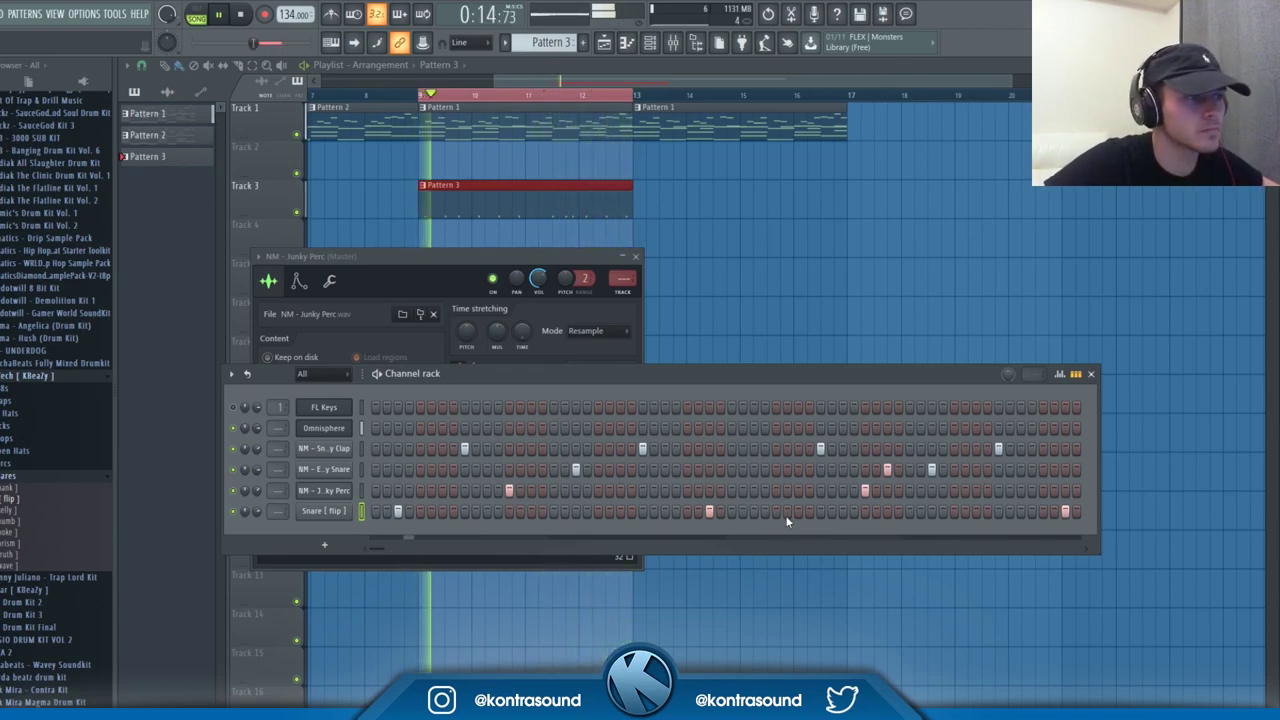
pyautogui.click(29, 477)
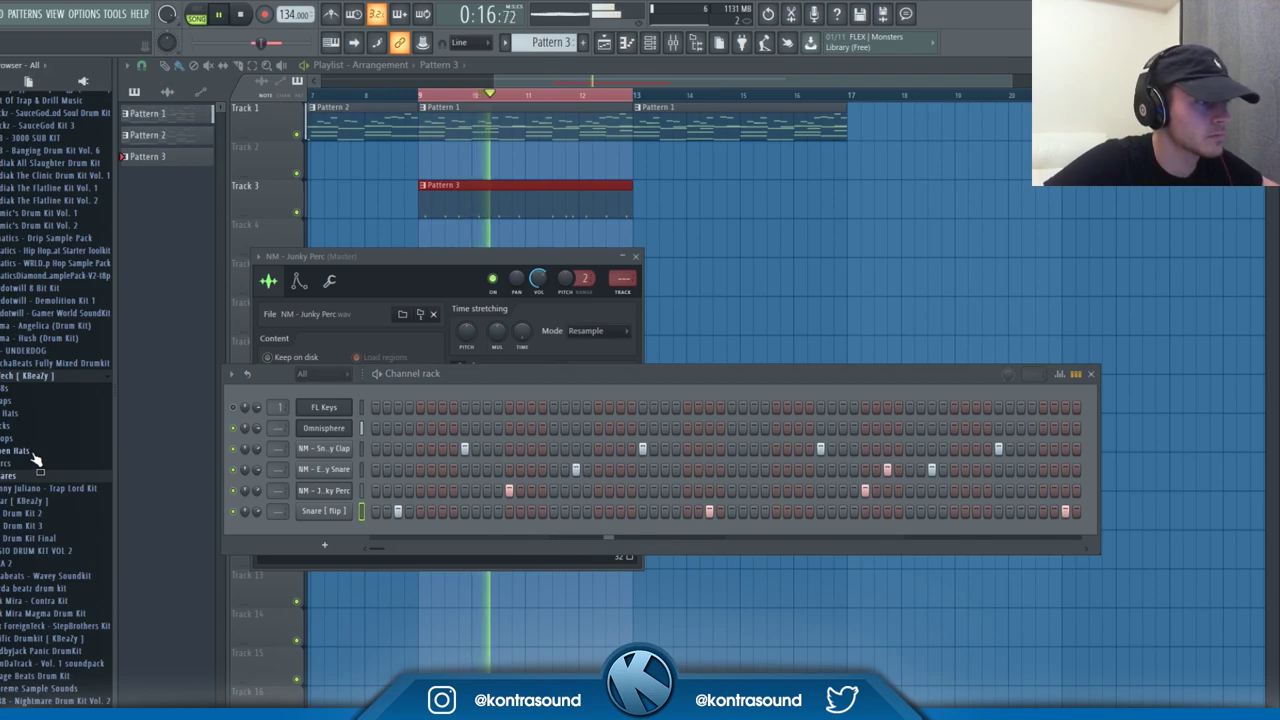
pyautogui.click(52, 377)
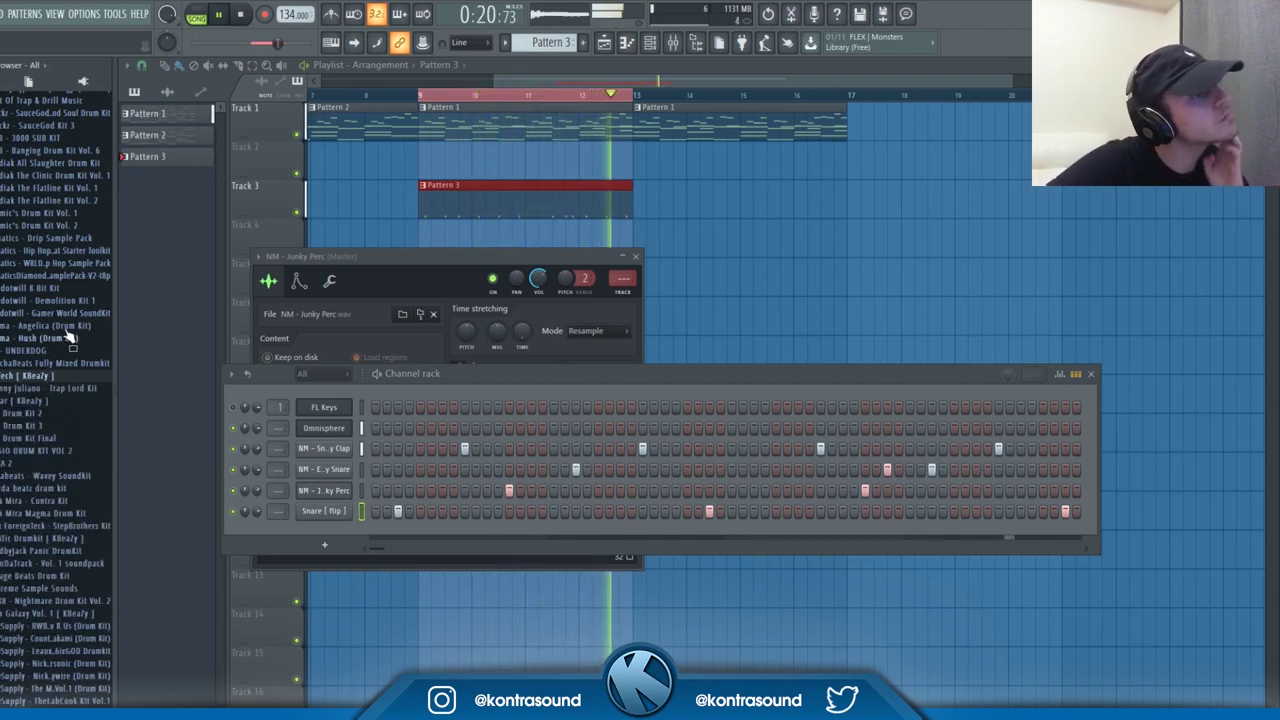
# - Add Sameold HH from the Nick Mira Contra Kit's hi-hats as a new channel and fill every 2 steps with hits
pyautogui.click(78, 502)
pyautogui.click(27, 538)
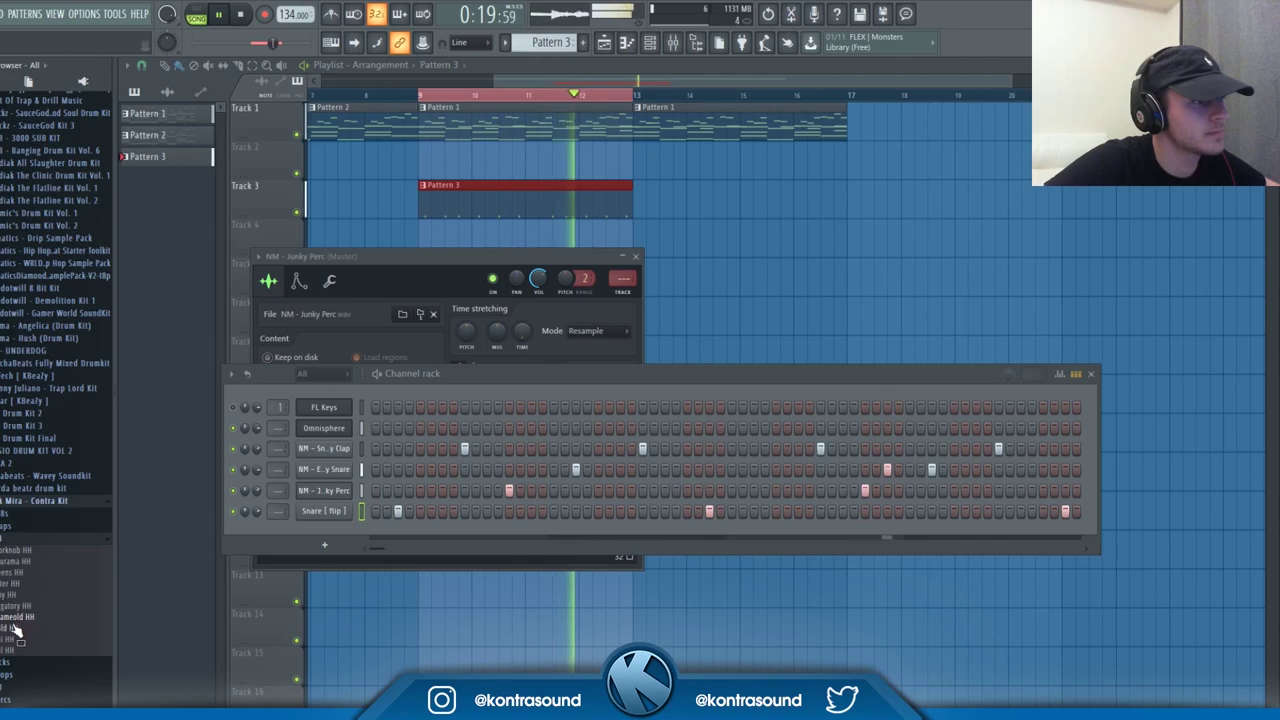
pyautogui.moveTo(12, 625); pyautogui.dragTo(335, 532)
pyautogui.rightClick(348, 531)
pyautogui.click(566, 578)
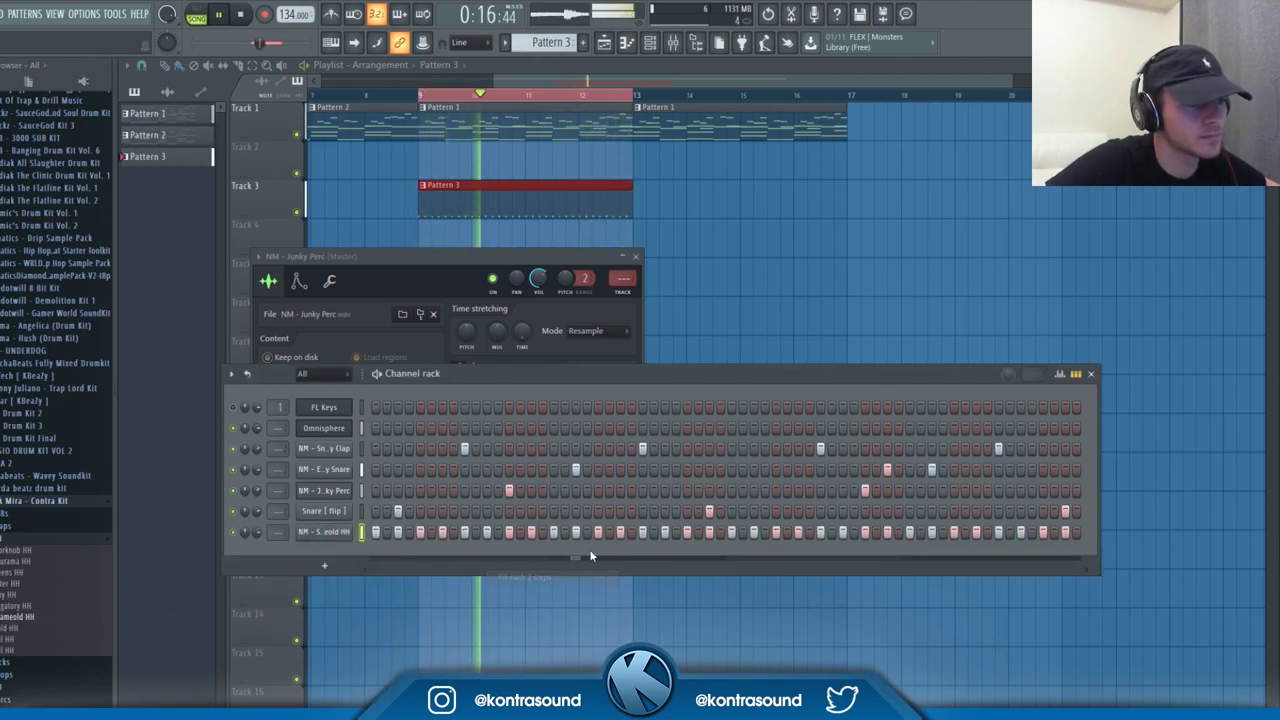
# - Trim the start of the Sameold HH sample slightly and collapse the Contra Kit folder
pyautogui.click(334, 533)
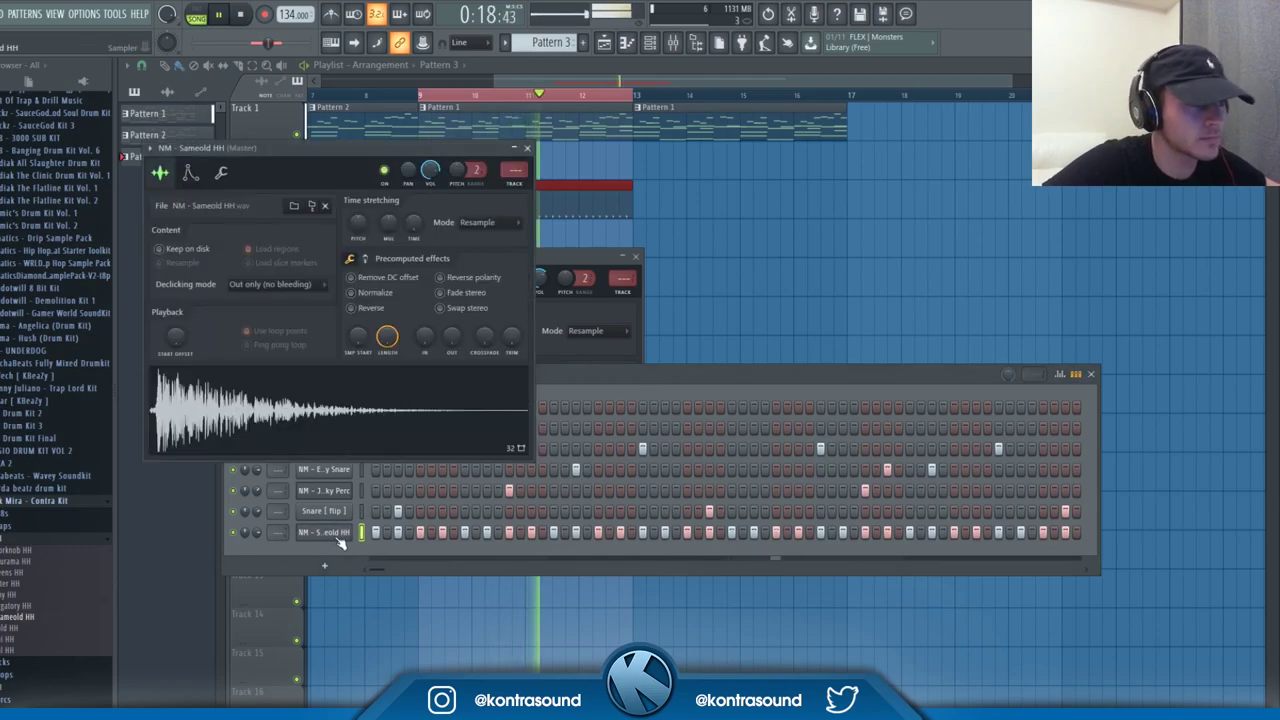
pyautogui.moveTo(360, 343); pyautogui.dragTo(360, 337)
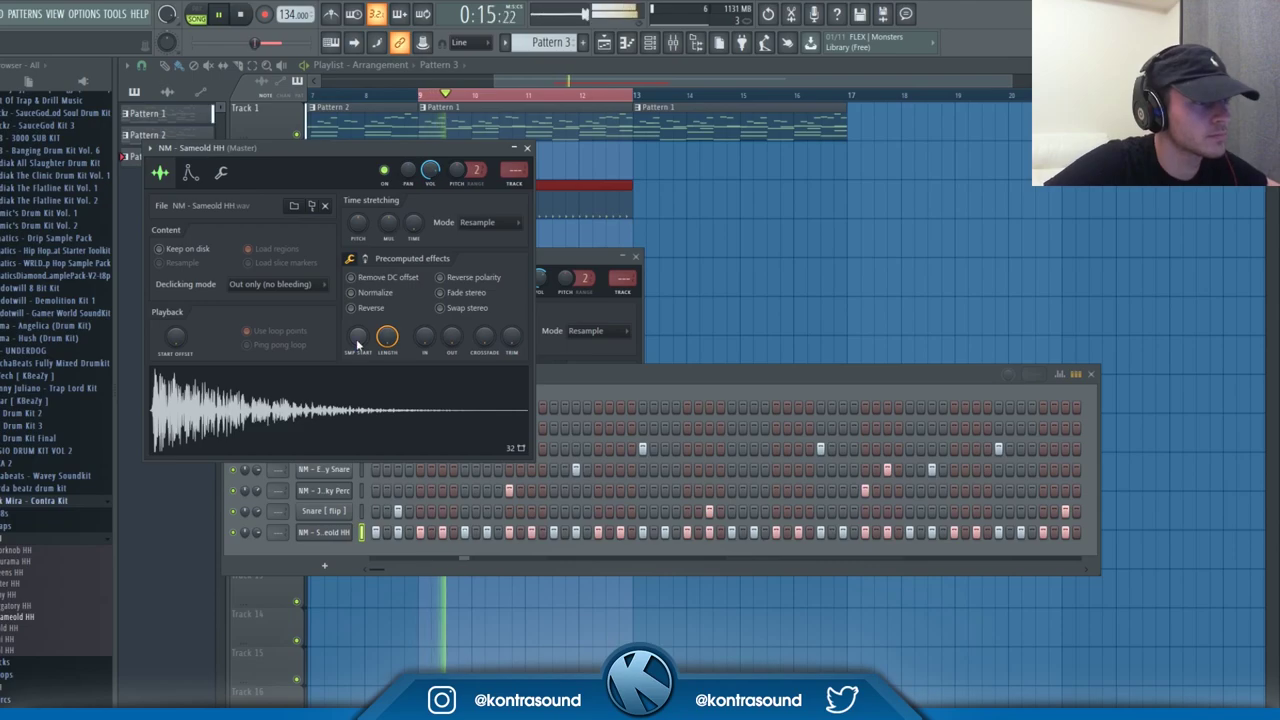
pyautogui.click(612, 377)
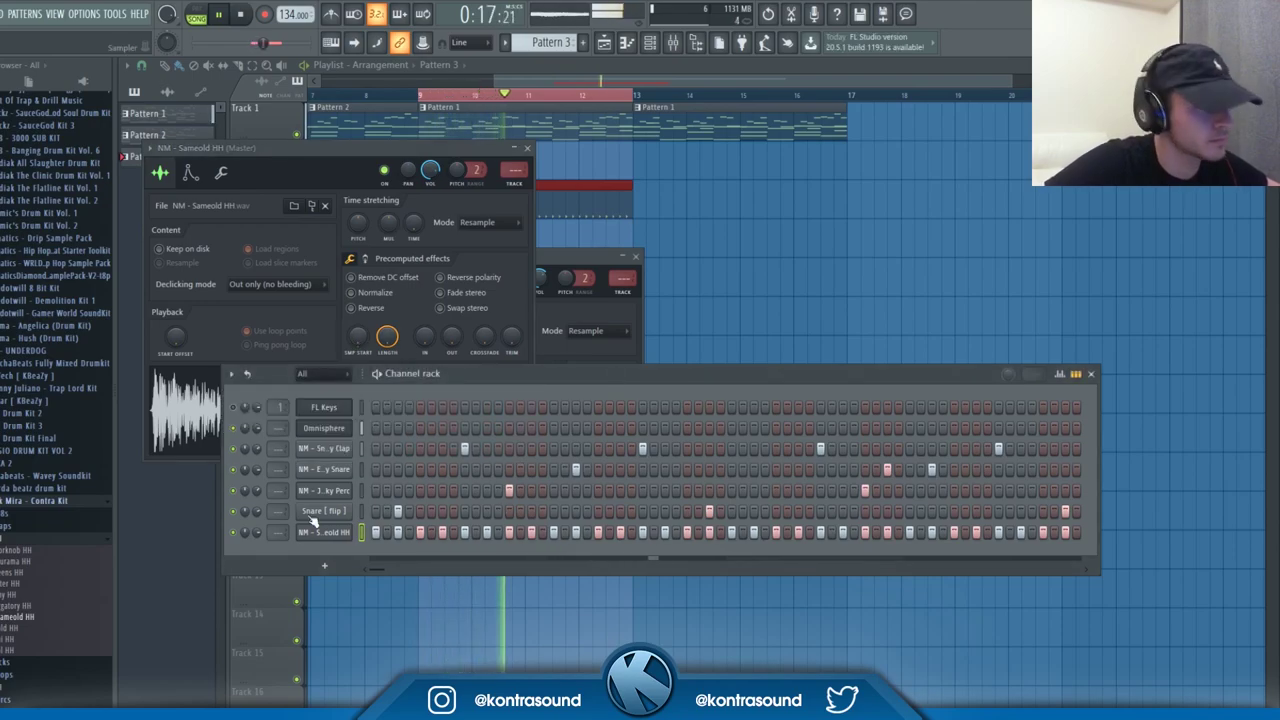
pyautogui.click(42, 513)
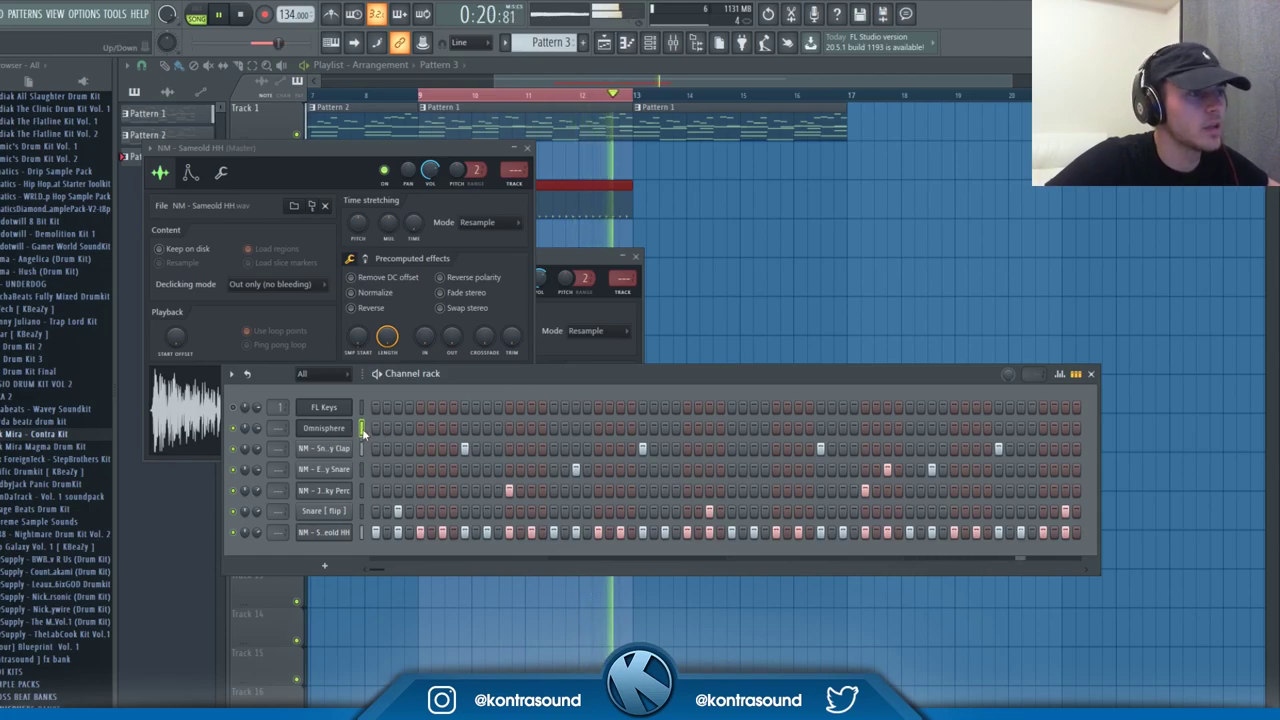
# - Add Xpand!2 as a new instrument channel and return to the playlist
pyautogui.click(324, 566)
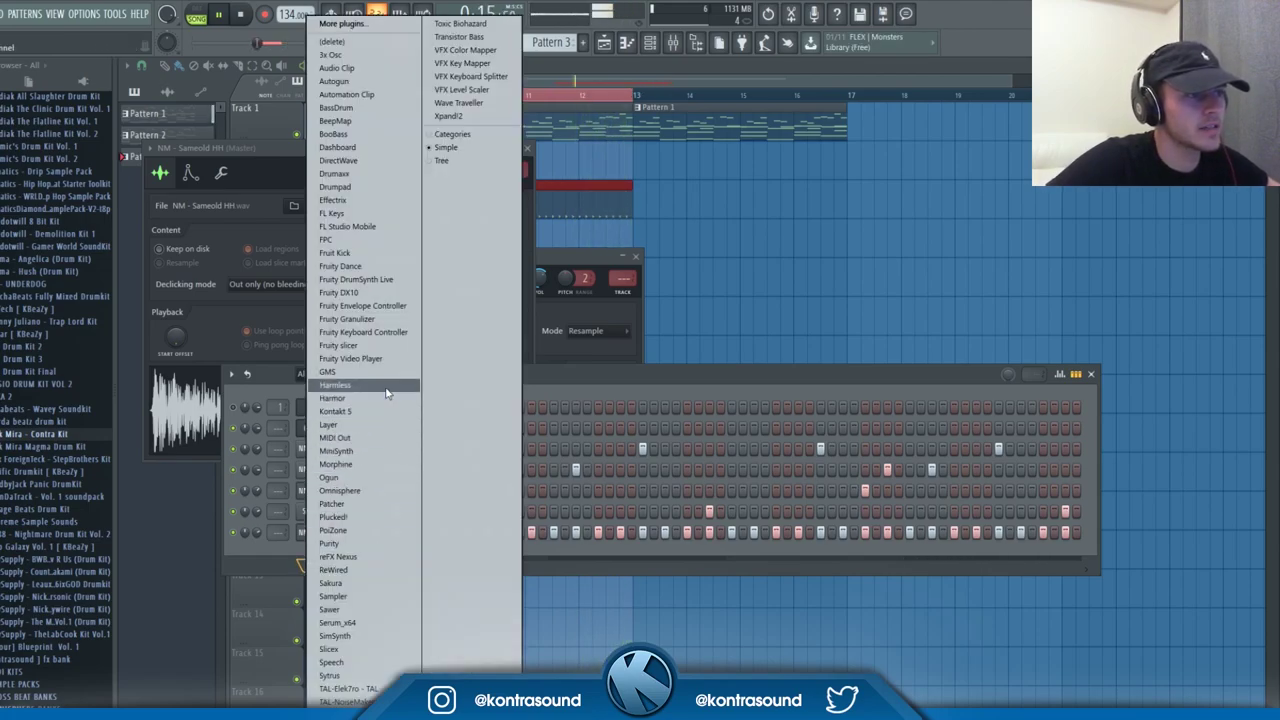
pyautogui.click(486, 118)
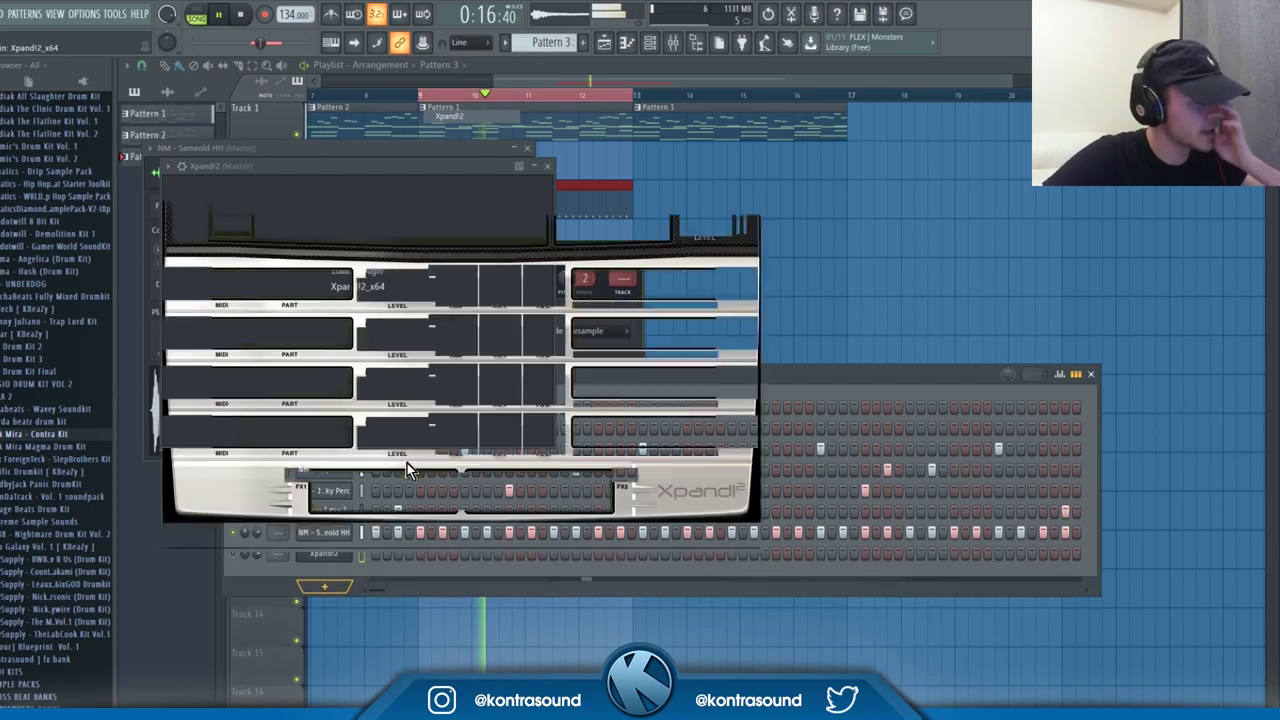
pyautogui.click(845, 372)
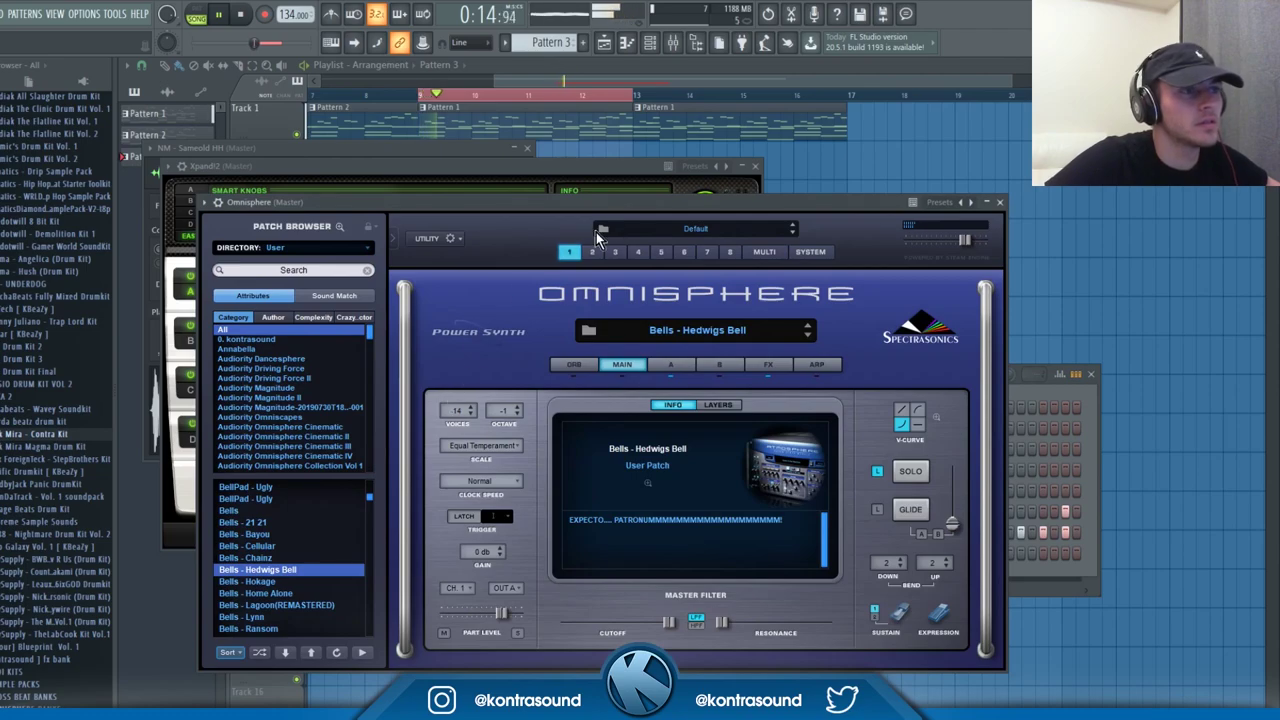
pyautogui.click(648, 63)
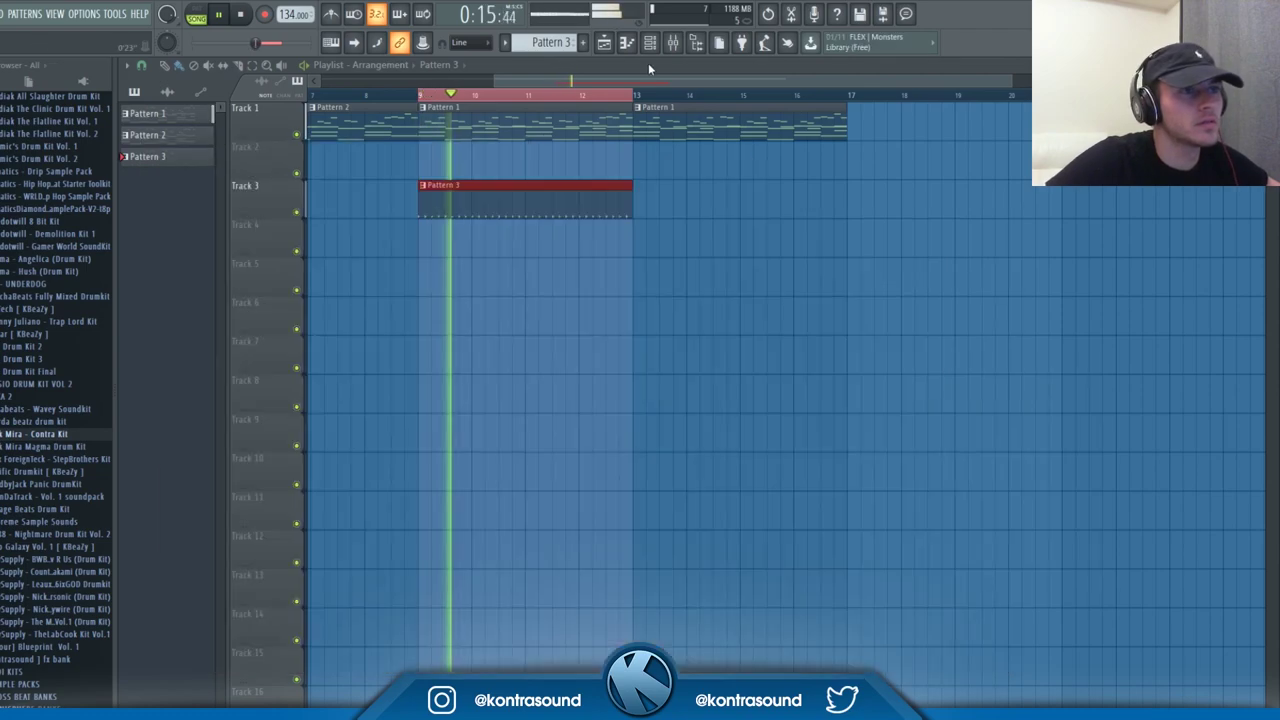
# - Copy the Omnisphere notes of Pattern 1 into the Xpand!2 channel's piano roll
pyautogui.doubleClick(545, 116)
pyautogui.click(655, 109)
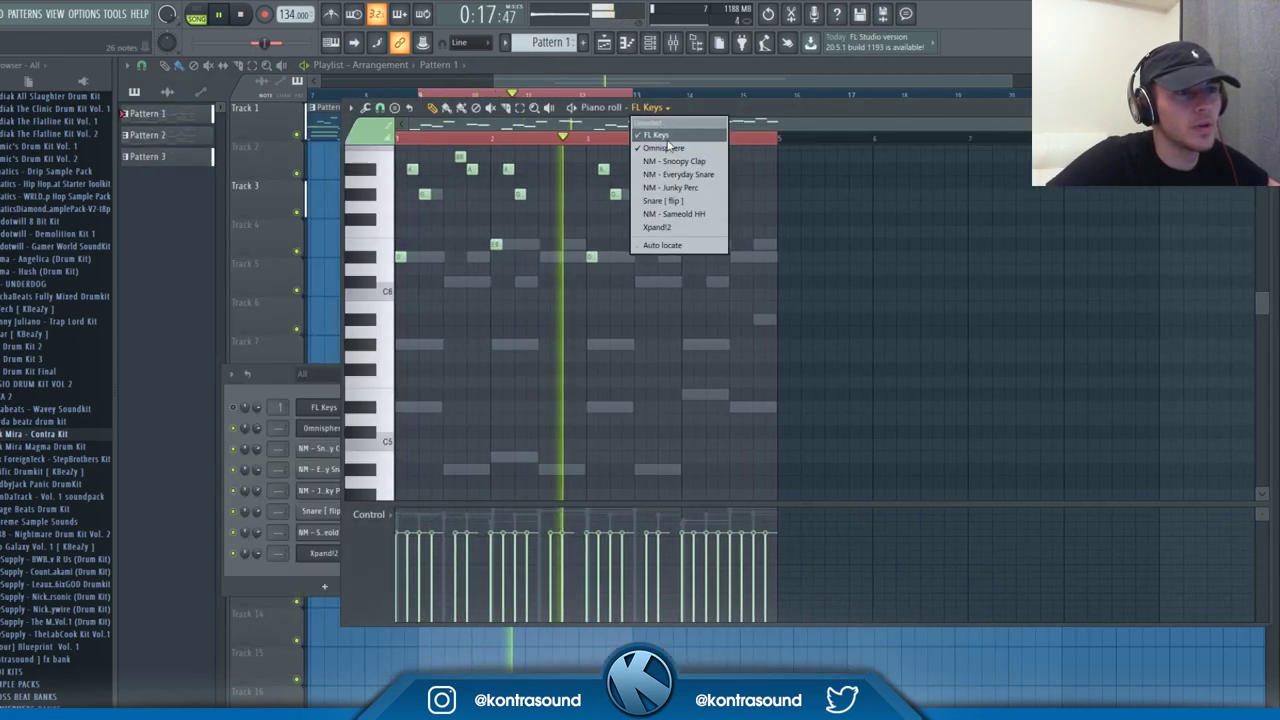
pyautogui.click(664, 147)
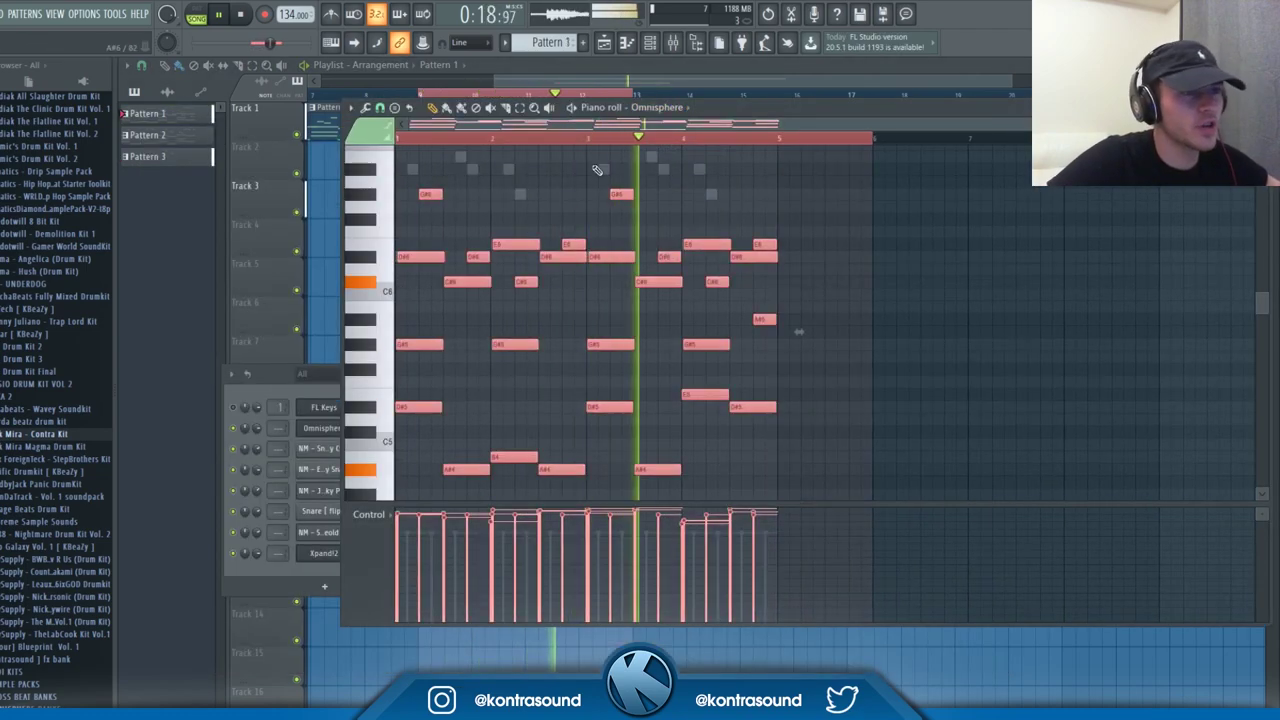
pyautogui.click(655, 107)
pyautogui.click(664, 227)
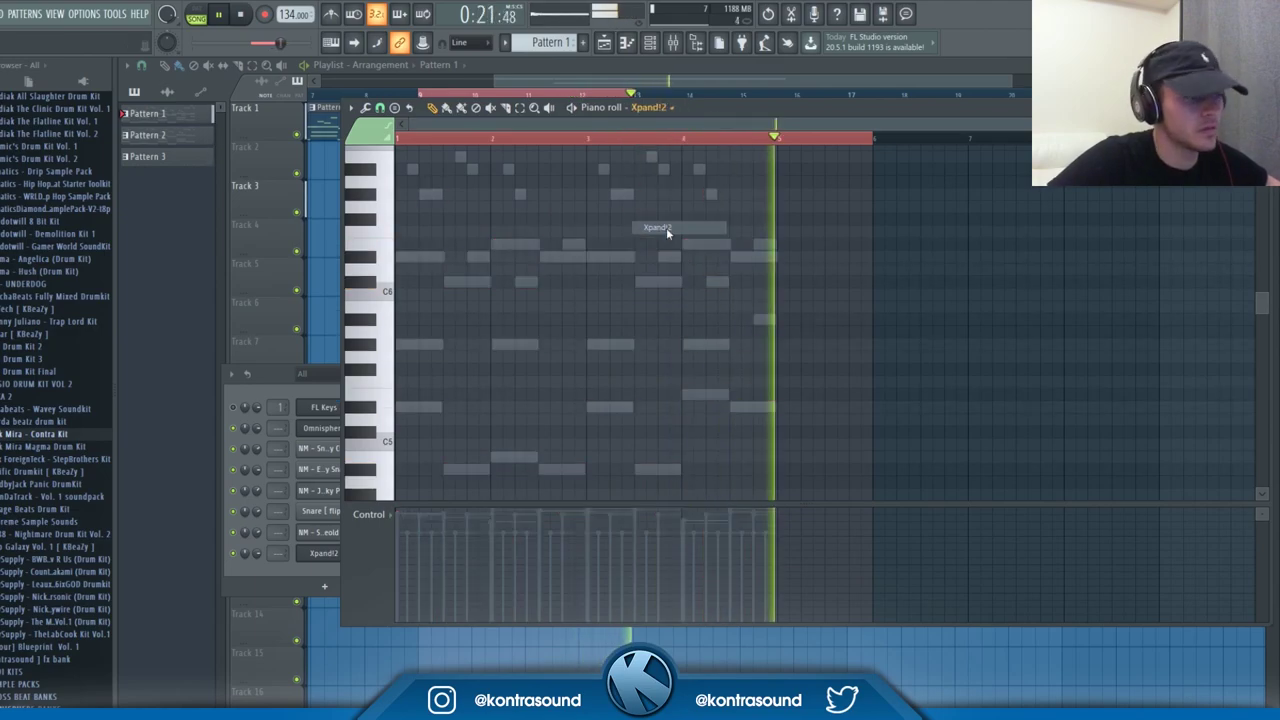
pyautogui.click(652, 43)
pyautogui.click(652, 43)
# - Audition Soft Pads such as Guitar Pad+ in Xpand!2's part A and load Ocar Pad Maker+
pyautogui.click(322, 553)
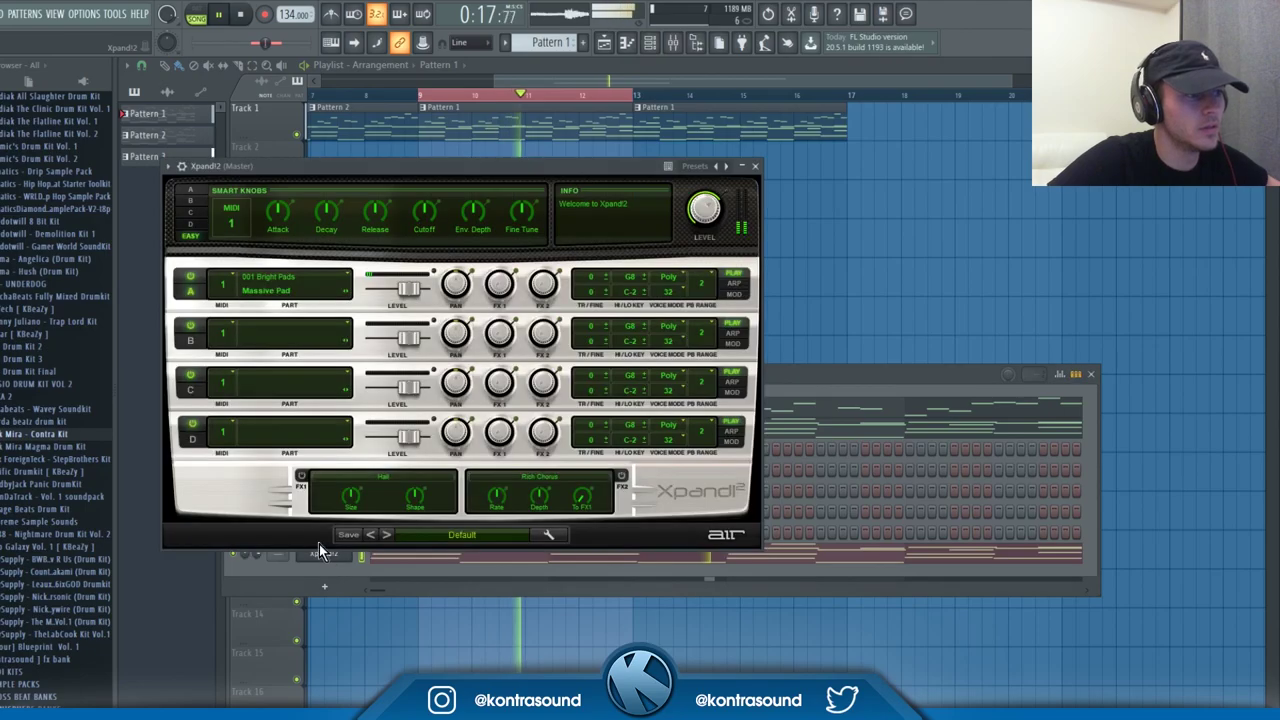
pyautogui.click(288, 288)
pyautogui.moveTo(290, 304)
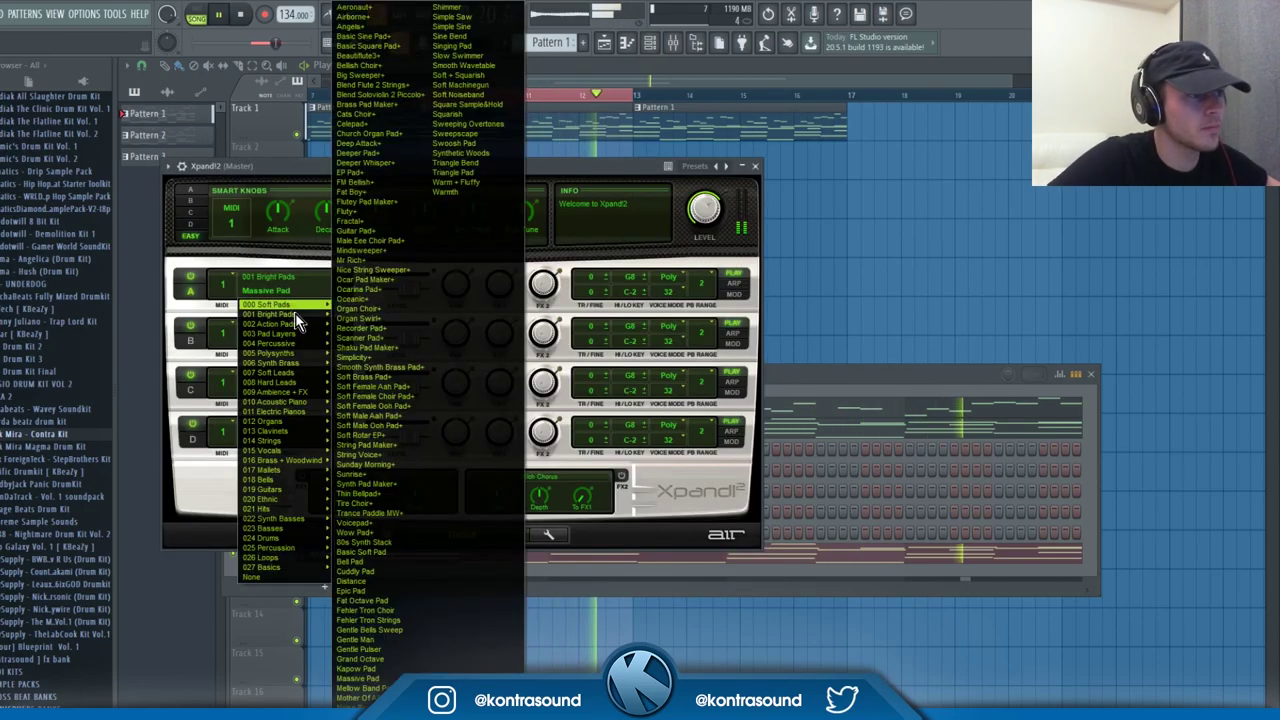
pyautogui.click(370, 235)
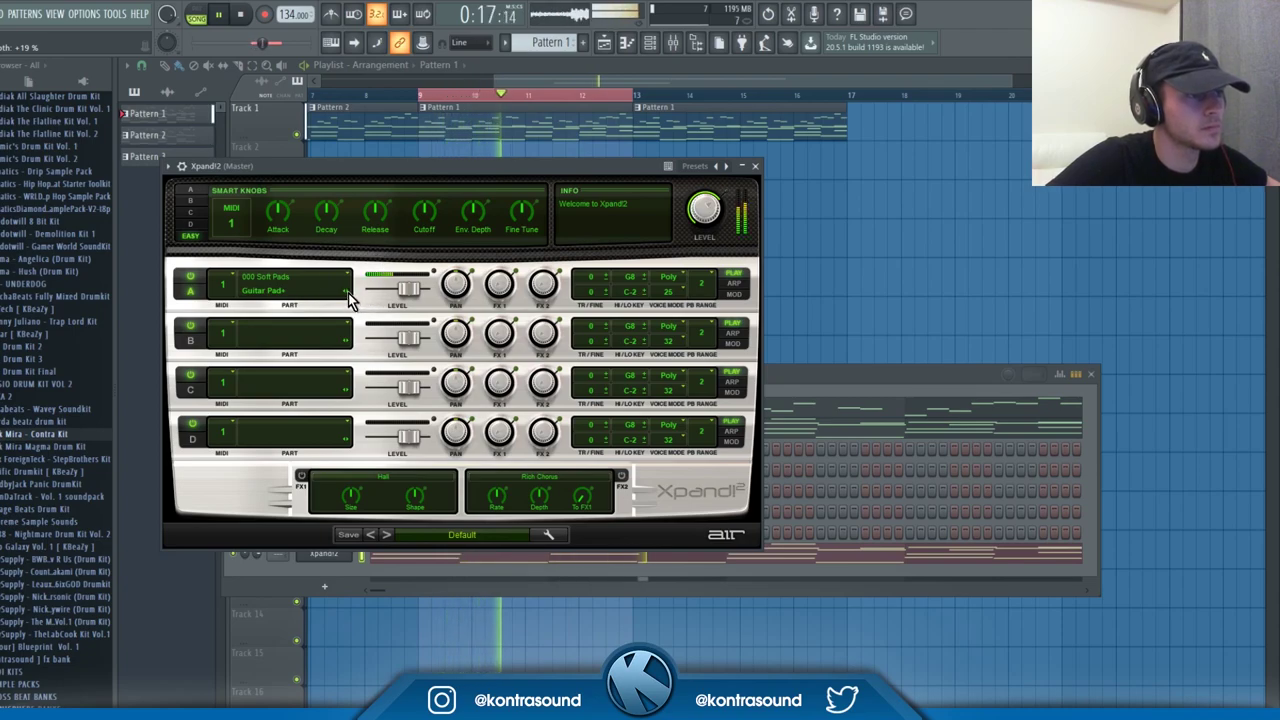
pyautogui.click(841, 381)
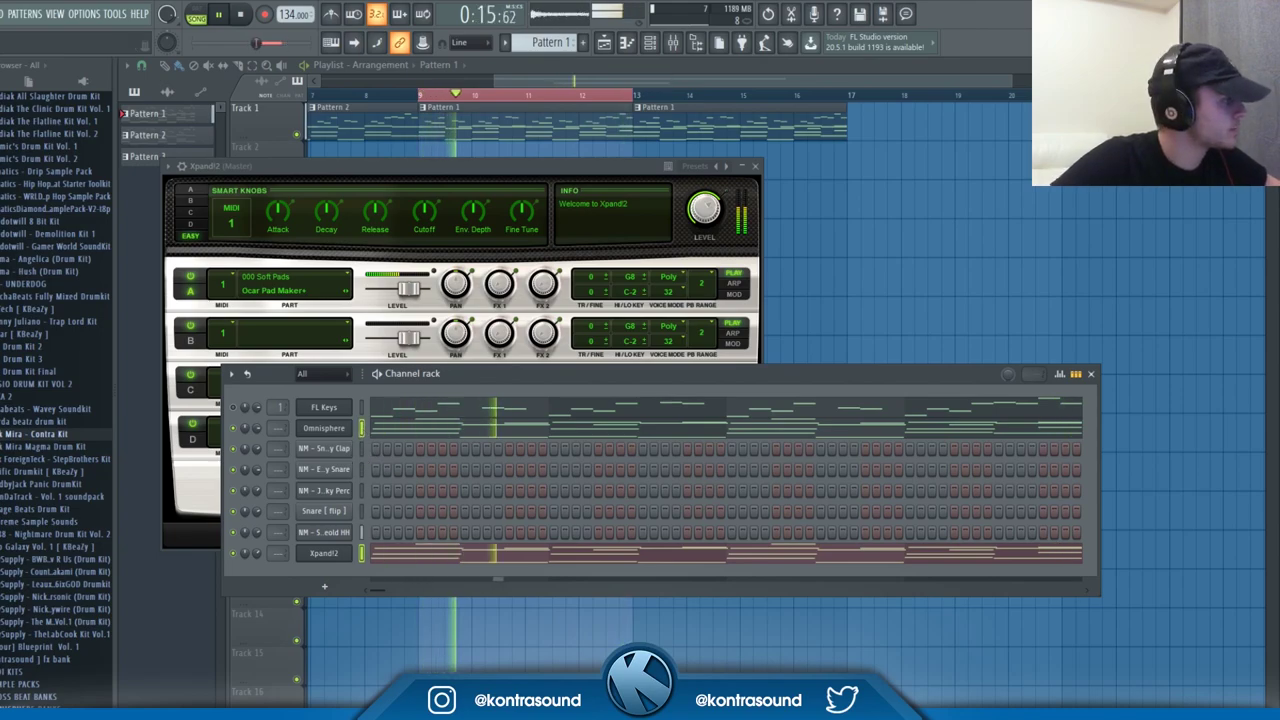
# - Route the Xpand!2 channel to mixer track Insert 1
pyautogui.click(652, 43)
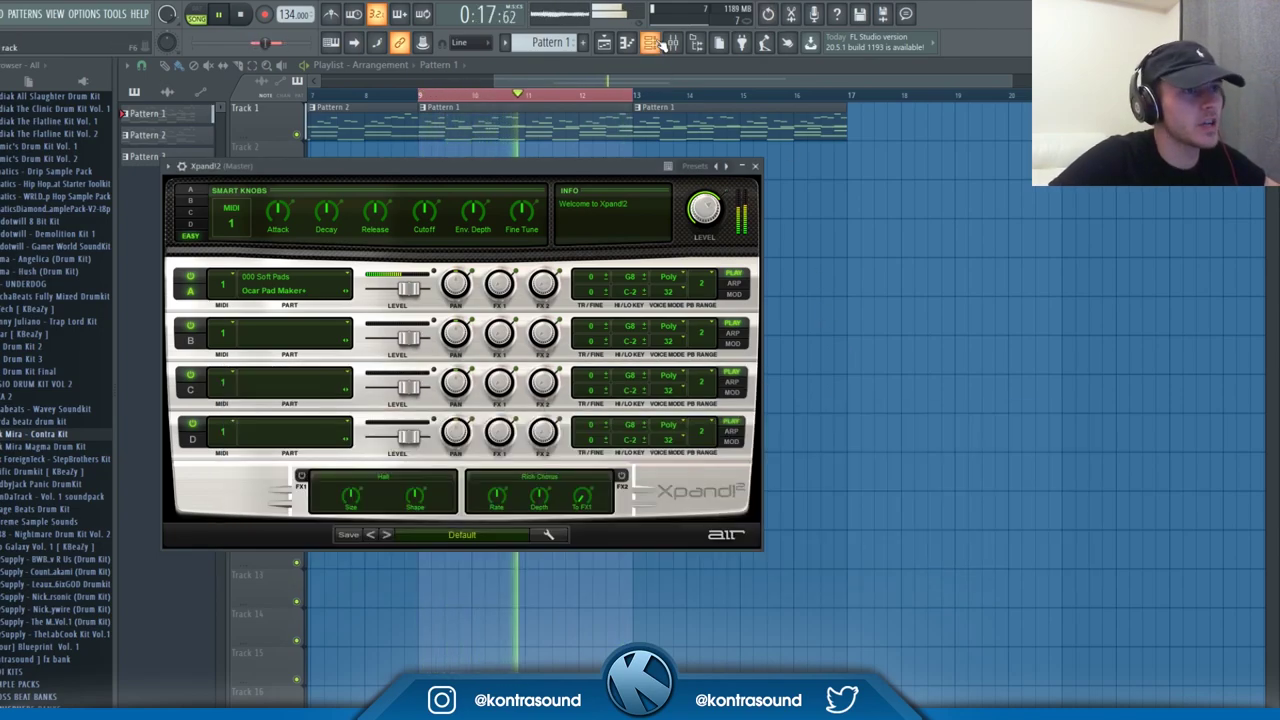
pyautogui.click(652, 43)
pyautogui.click(672, 43)
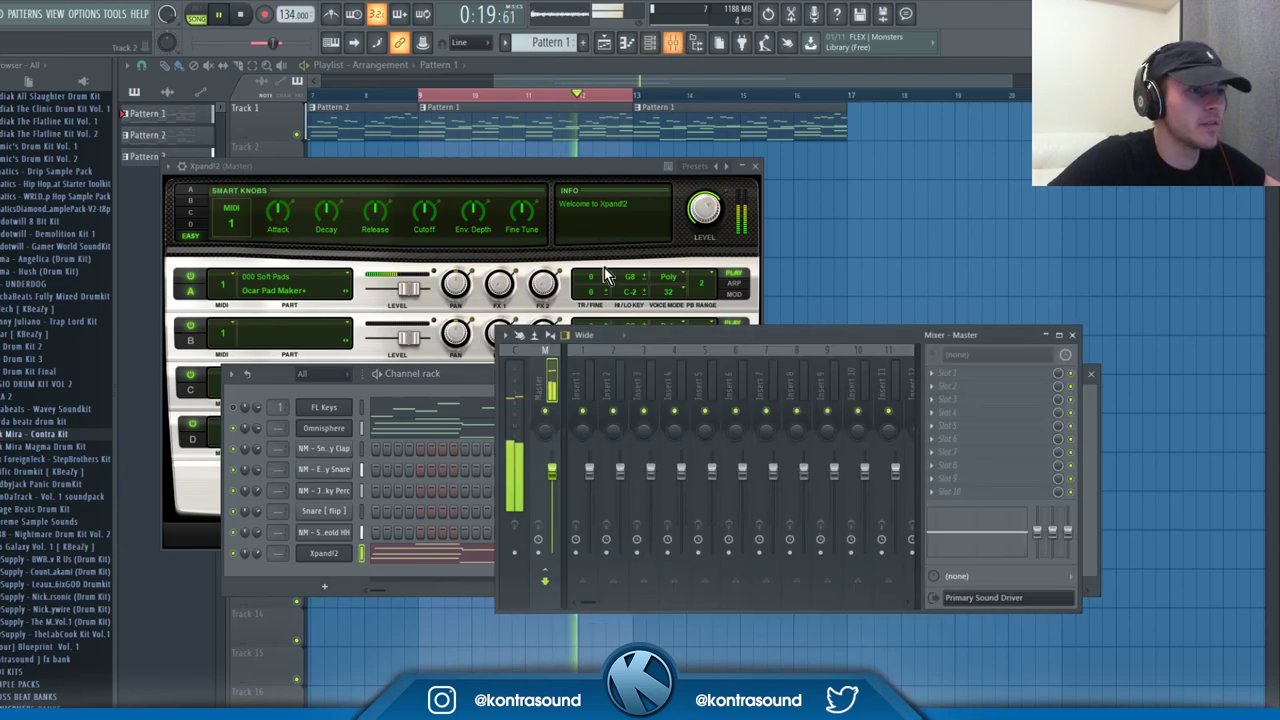
pyautogui.rightClick(578, 380)
pyautogui.moveTo(690, 458)
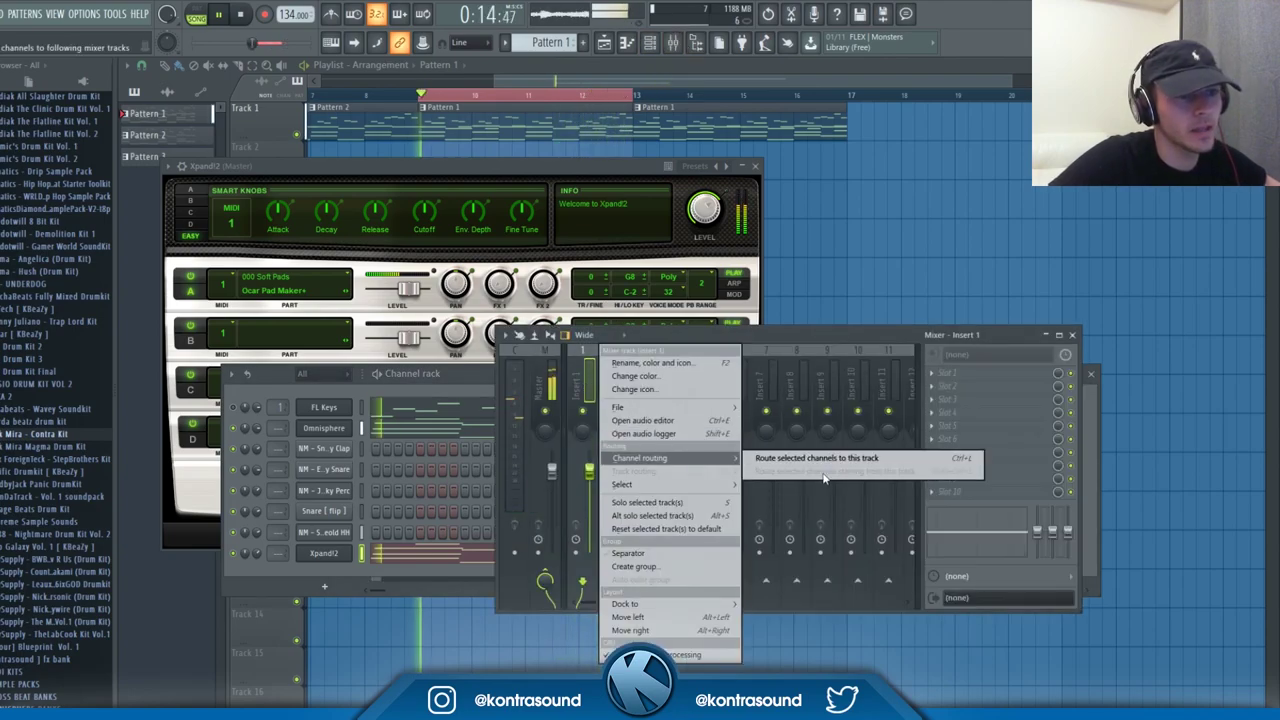
pyautogui.click(836, 460)
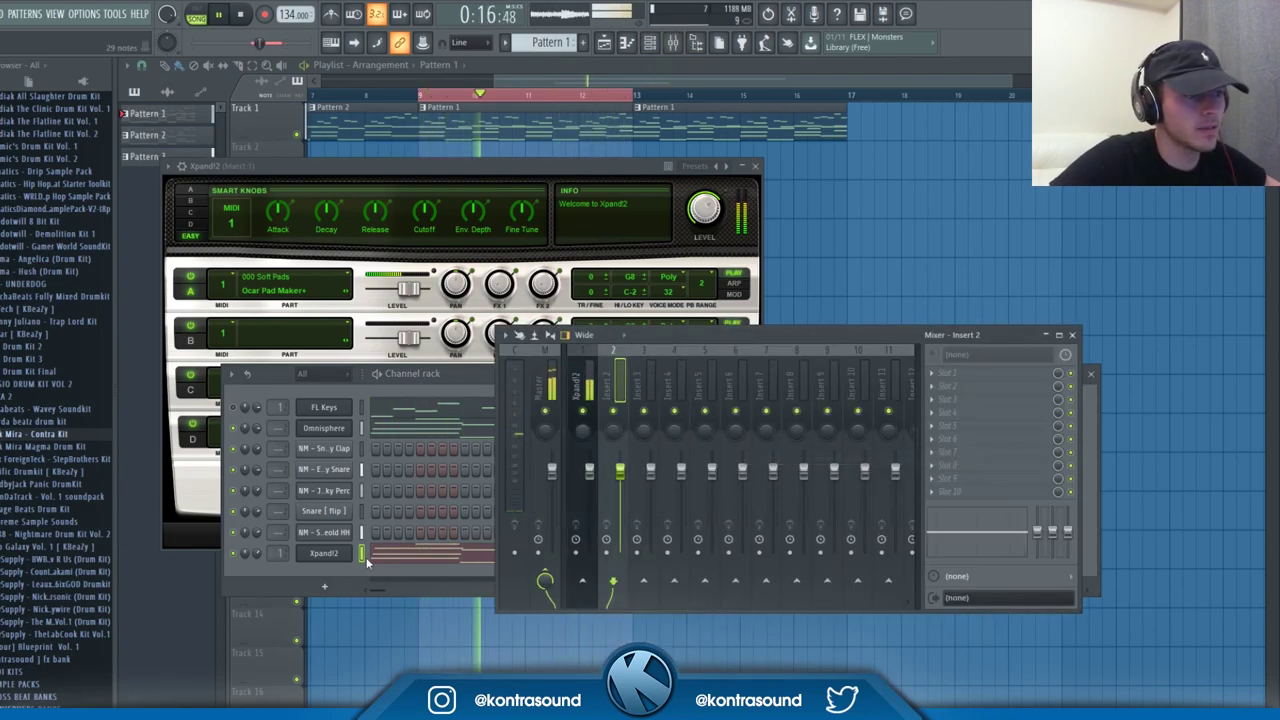
# - Route the Omnisphere channel to mixer track Insert 2
pyautogui.scroll(1, 549, 400)
pyautogui.click(360, 429)
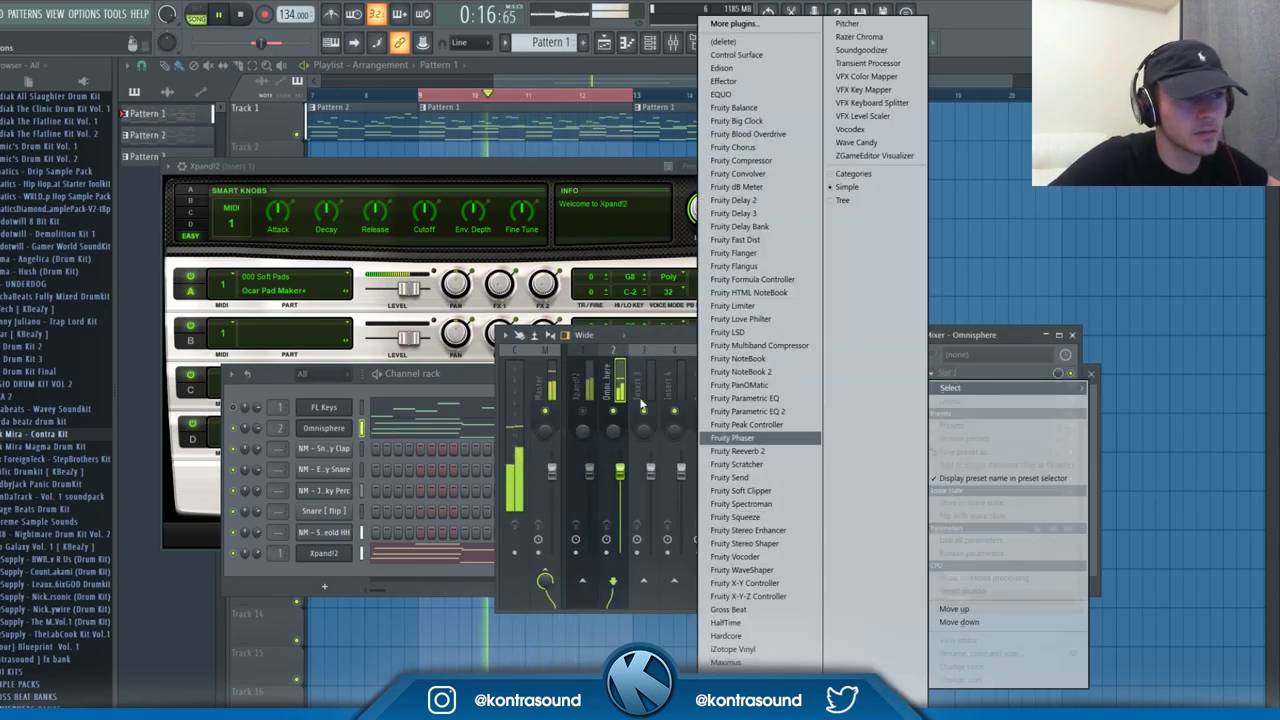
pyautogui.click(663, 340)
# - Add Fruity Parametric EQ 2 to the Xpand!2 mixer track and roll off its low and high ends
pyautogui.click(585, 413)
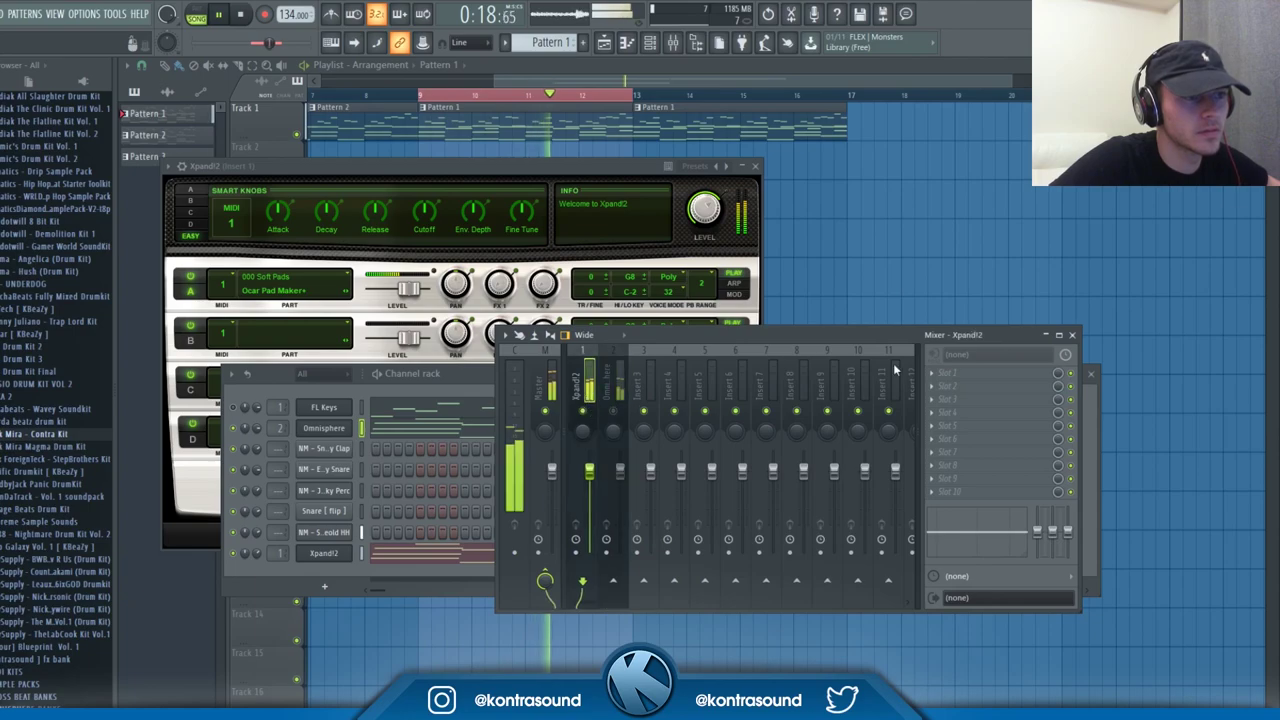
pyautogui.click(948, 373)
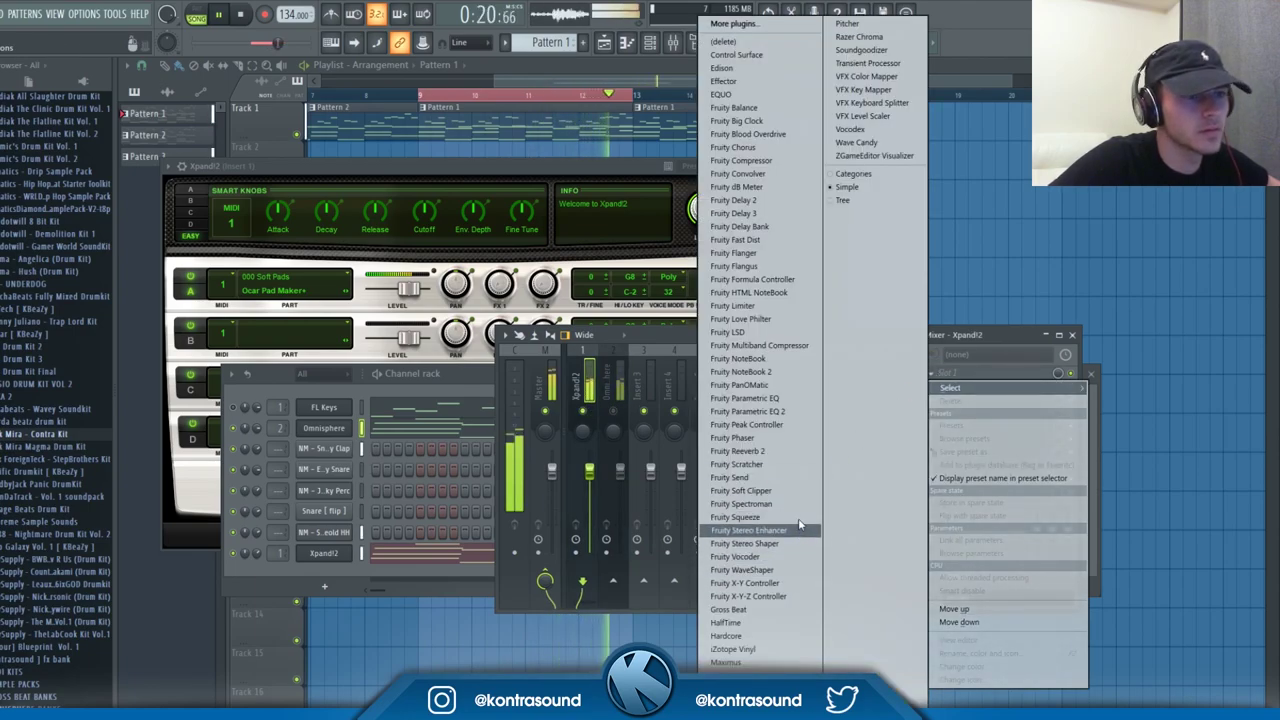
pyautogui.click(747, 411)
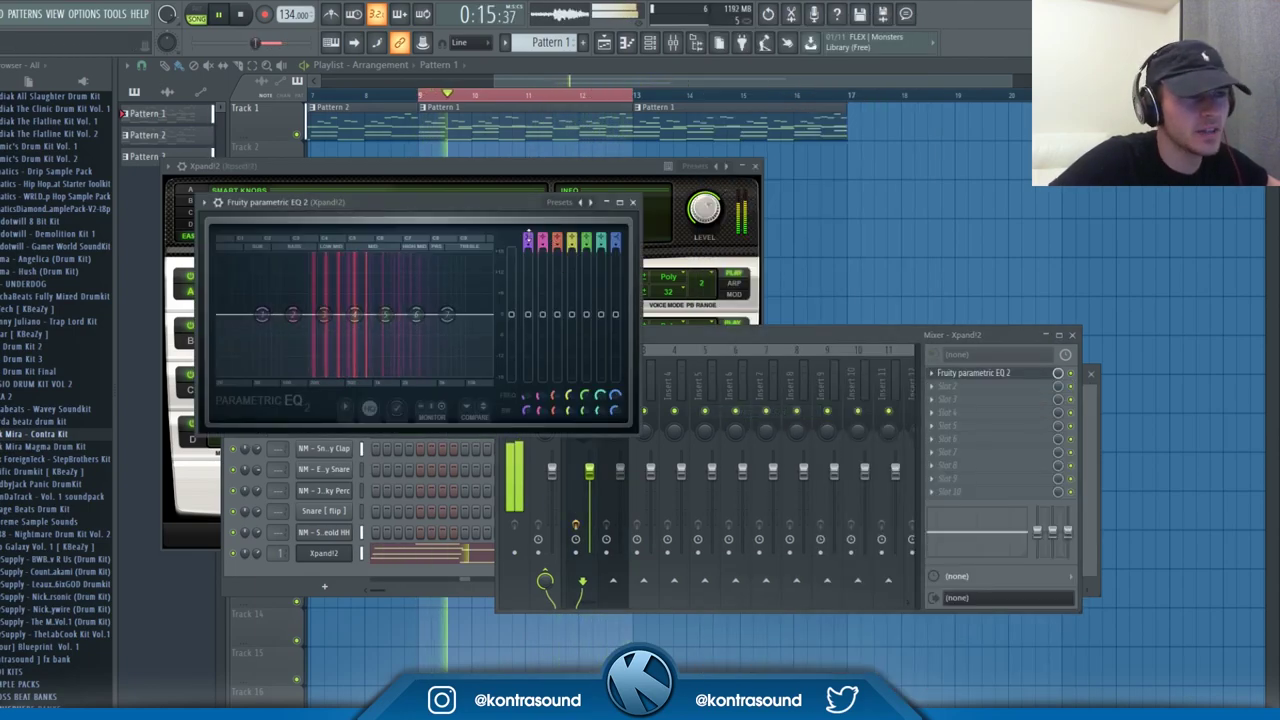
pyautogui.scroll(-2, 528, 237)
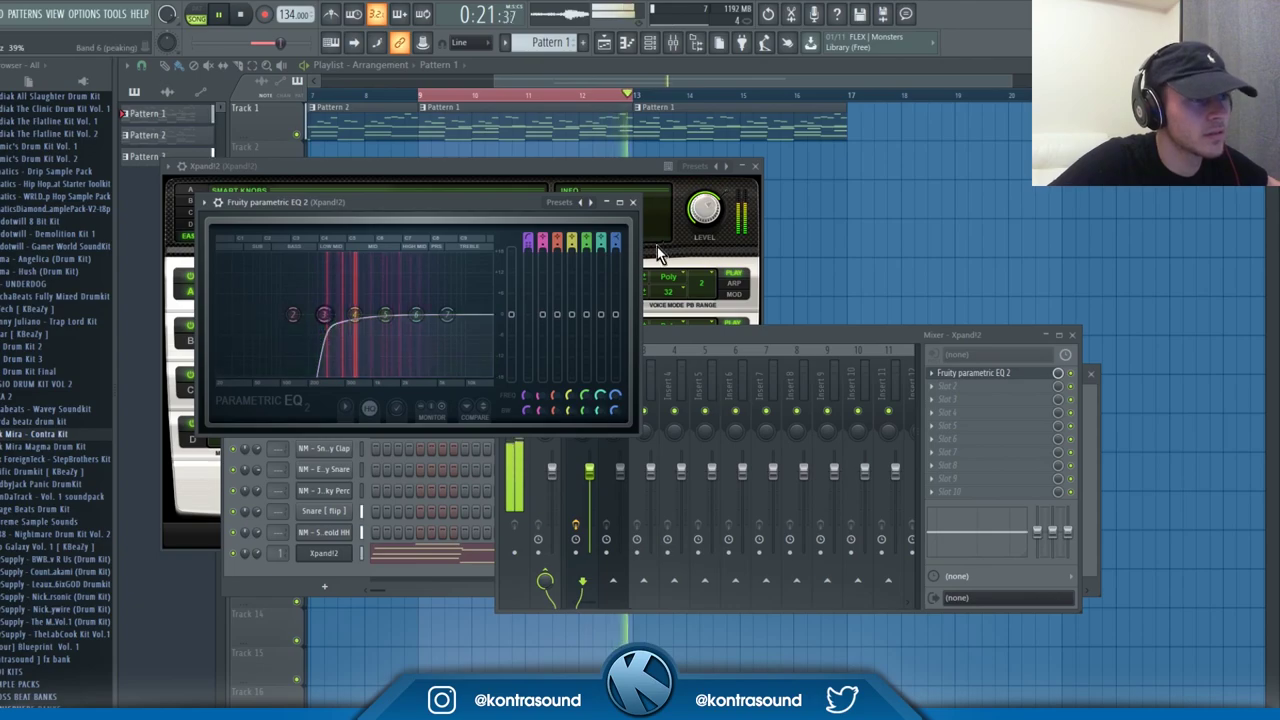
pyautogui.scroll(-3, 621, 236)
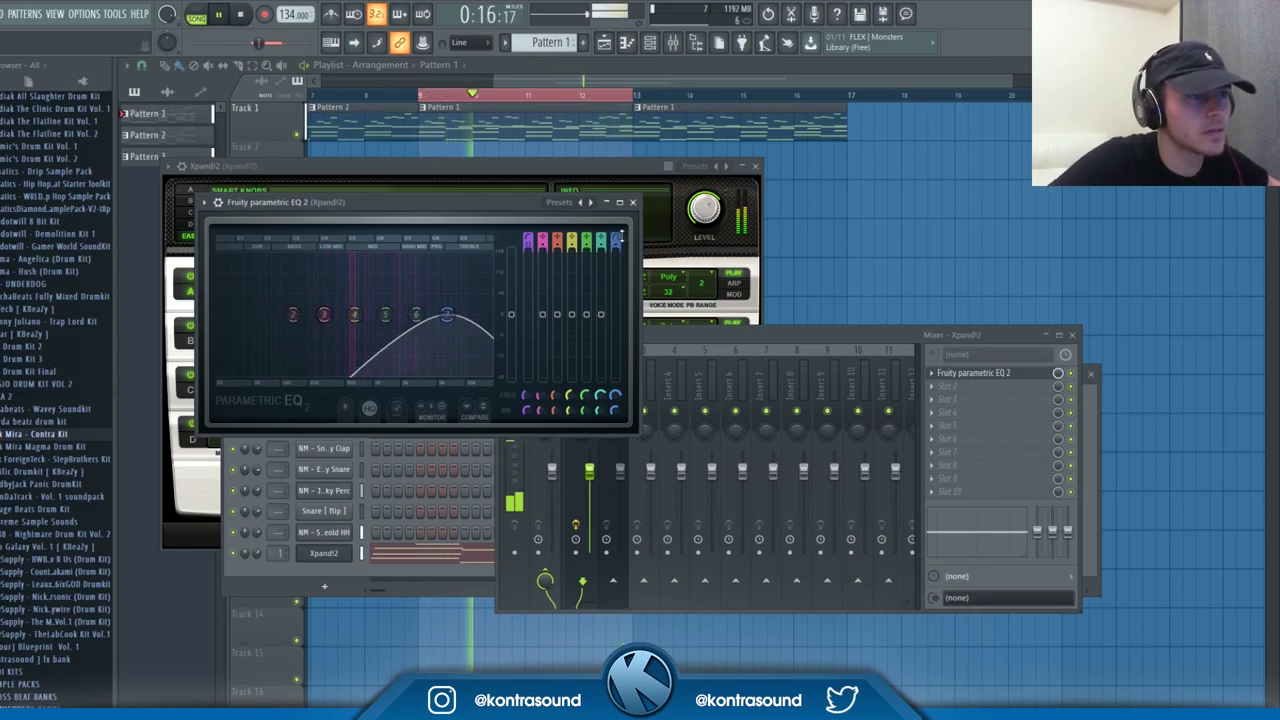
pyautogui.scroll(-1, 618, 237)
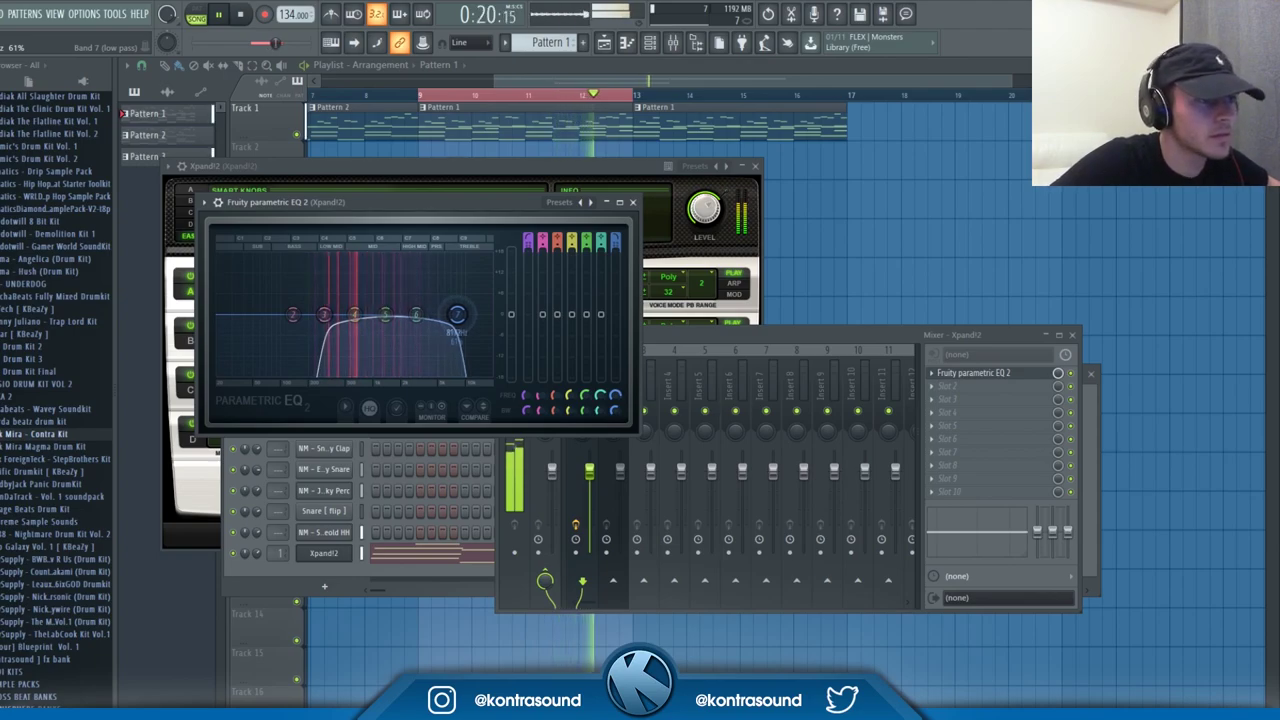
pyautogui.click(700, 340)
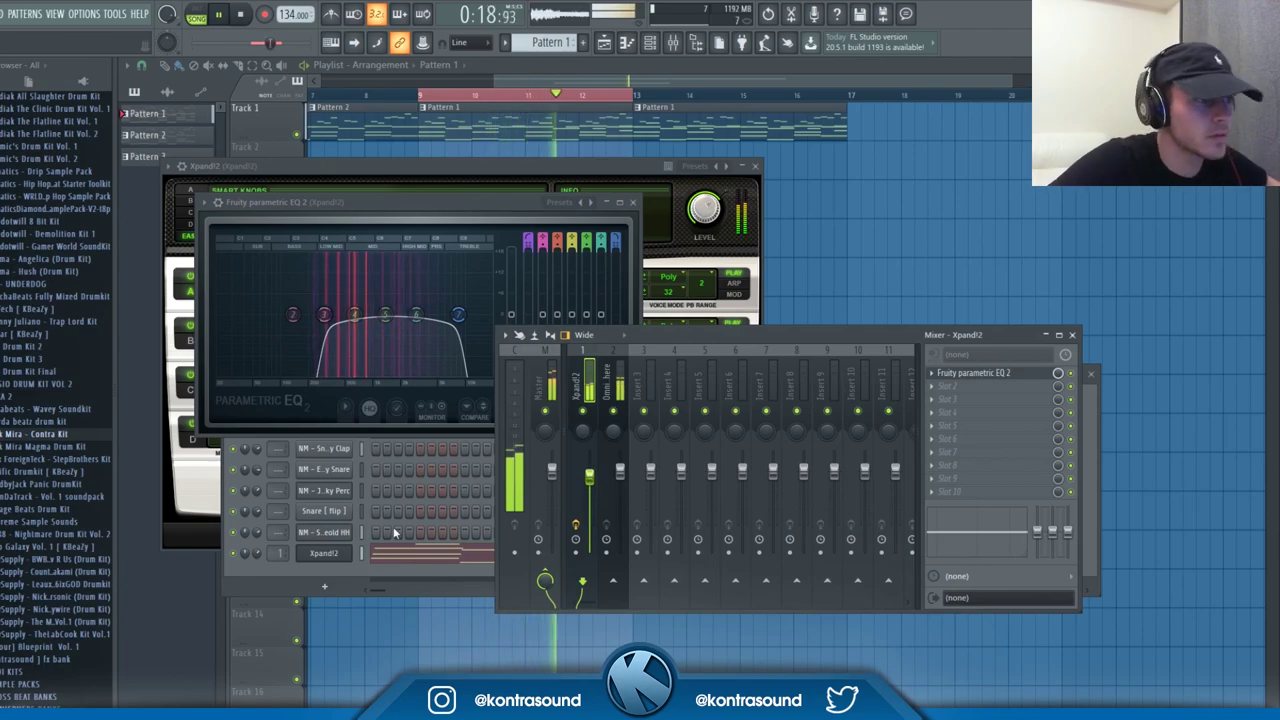
# - Add Fruity Parametric EQ 2 to the Omnisphere mixer track and move its first band up toward the low mids
pyautogui.click(623, 400)
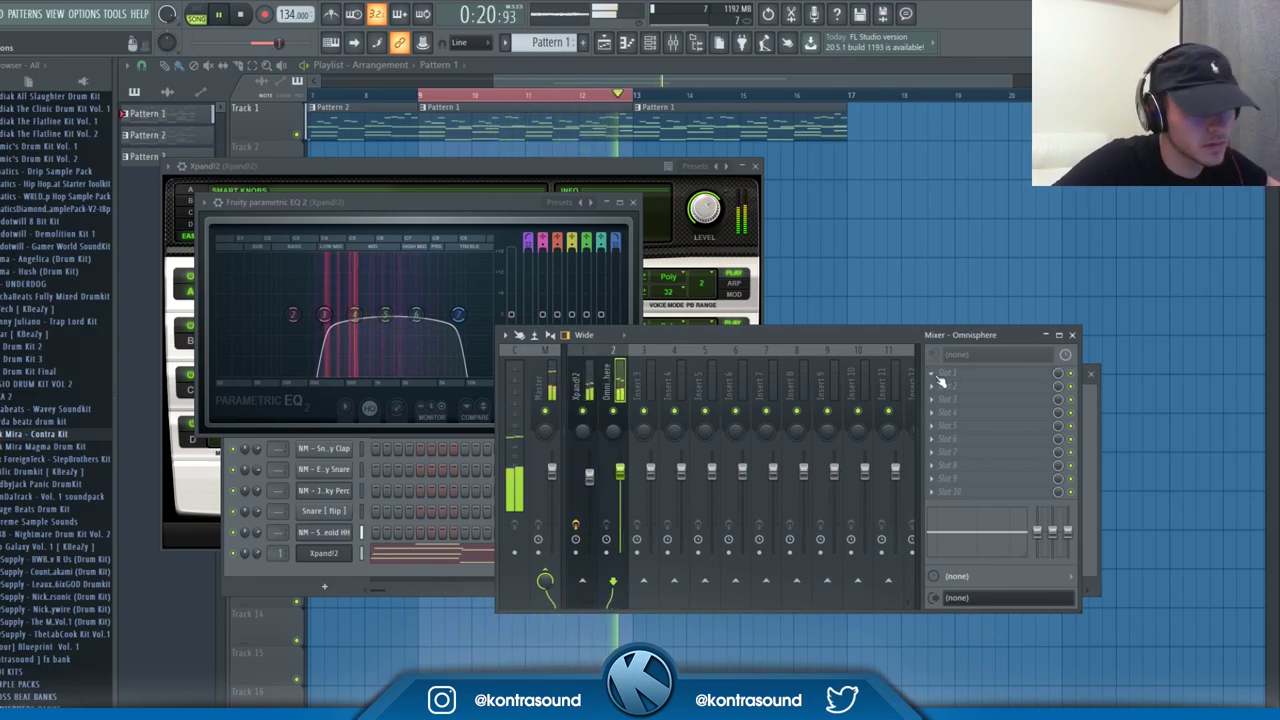
pyautogui.click(940, 382)
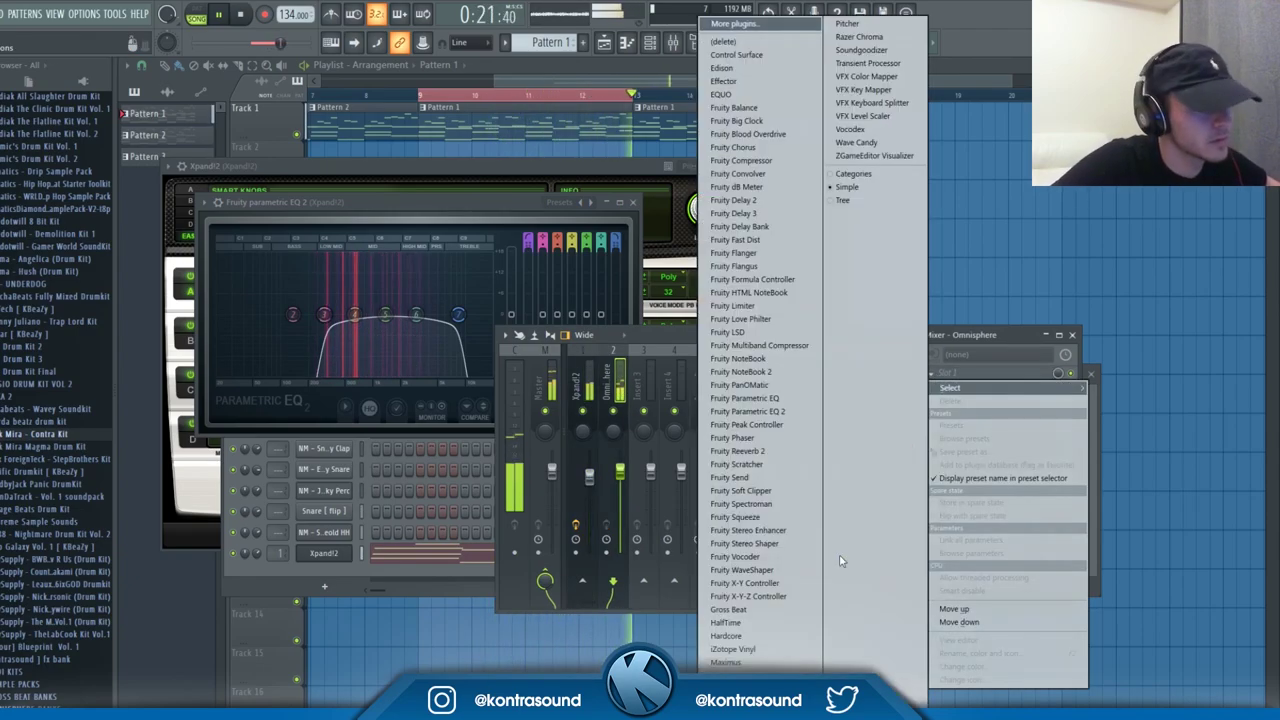
pyautogui.click(793, 412)
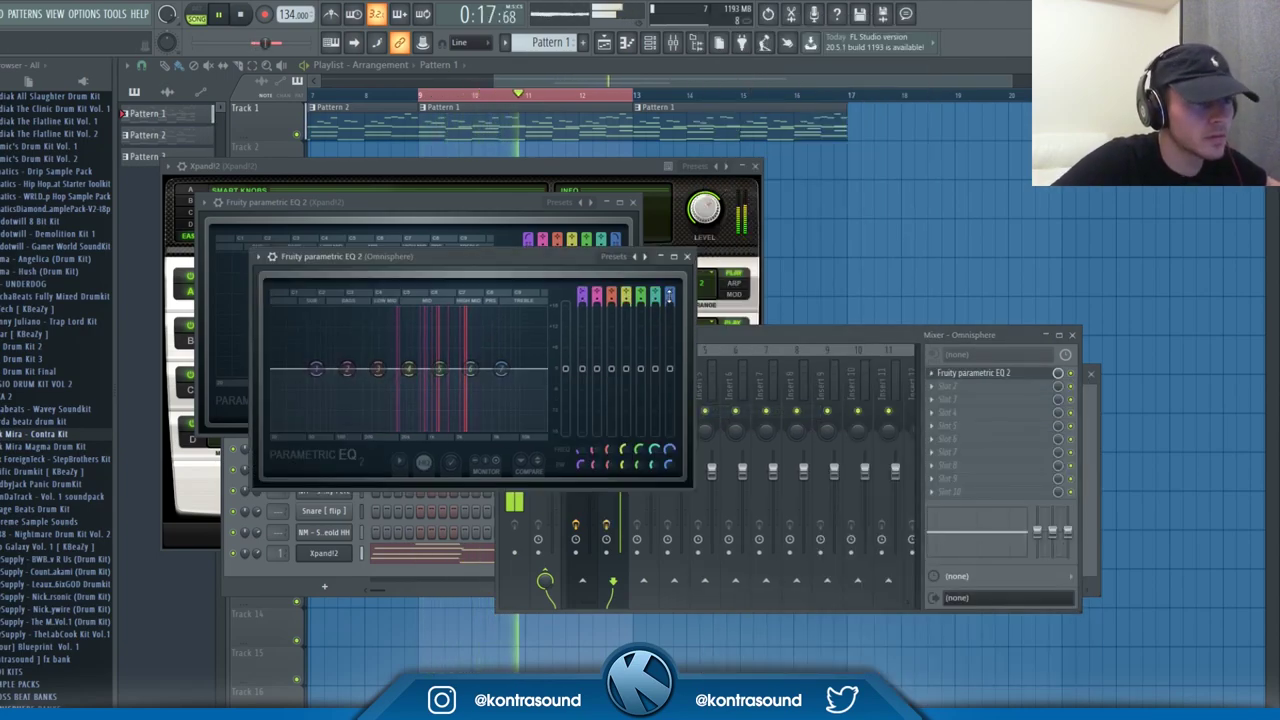
pyautogui.moveTo(581, 291)
pyautogui.mouseDown()
pyautogui.moveTo(581, 308)
pyautogui.moveTo(582, 285)
pyautogui.mouseUp()
pyautogui.moveTo(317, 369); pyautogui.dragTo(388, 369)
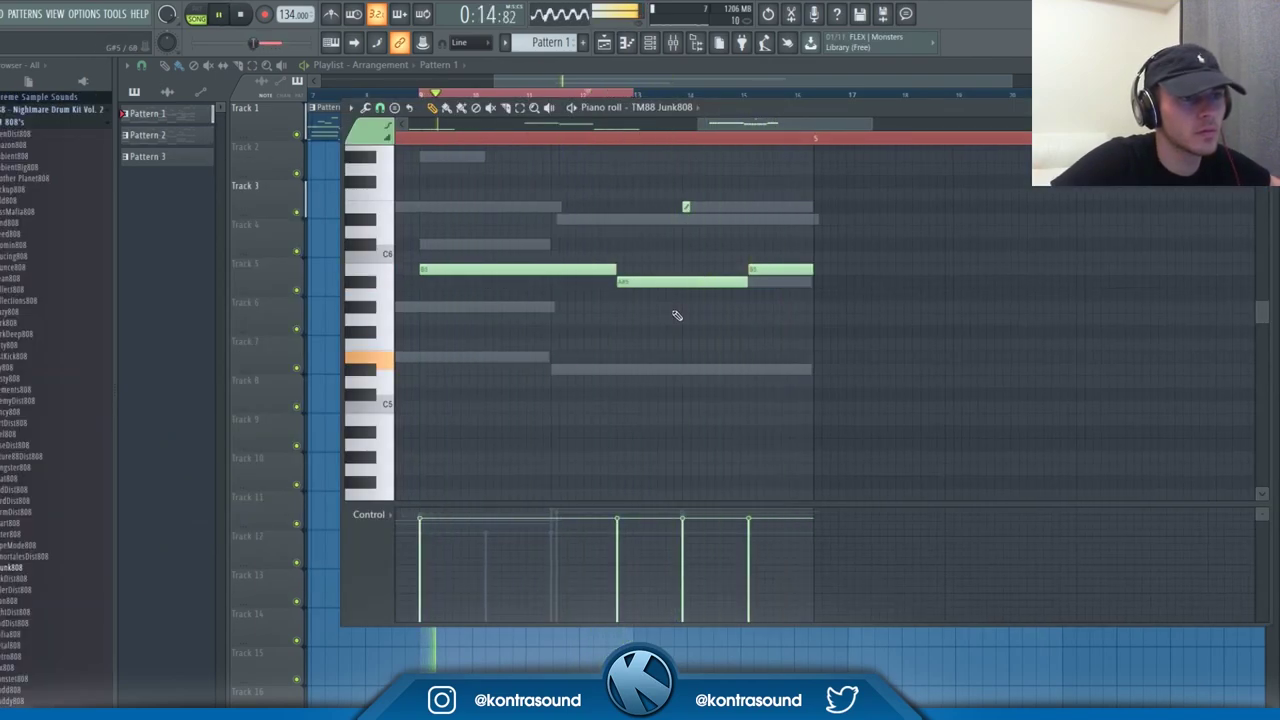
# - Close the 808 piano roll and add the kick.acrux sample from the drum kit's kicks folder as a new channel
pyautogui.scroll(-4, 677, 314)
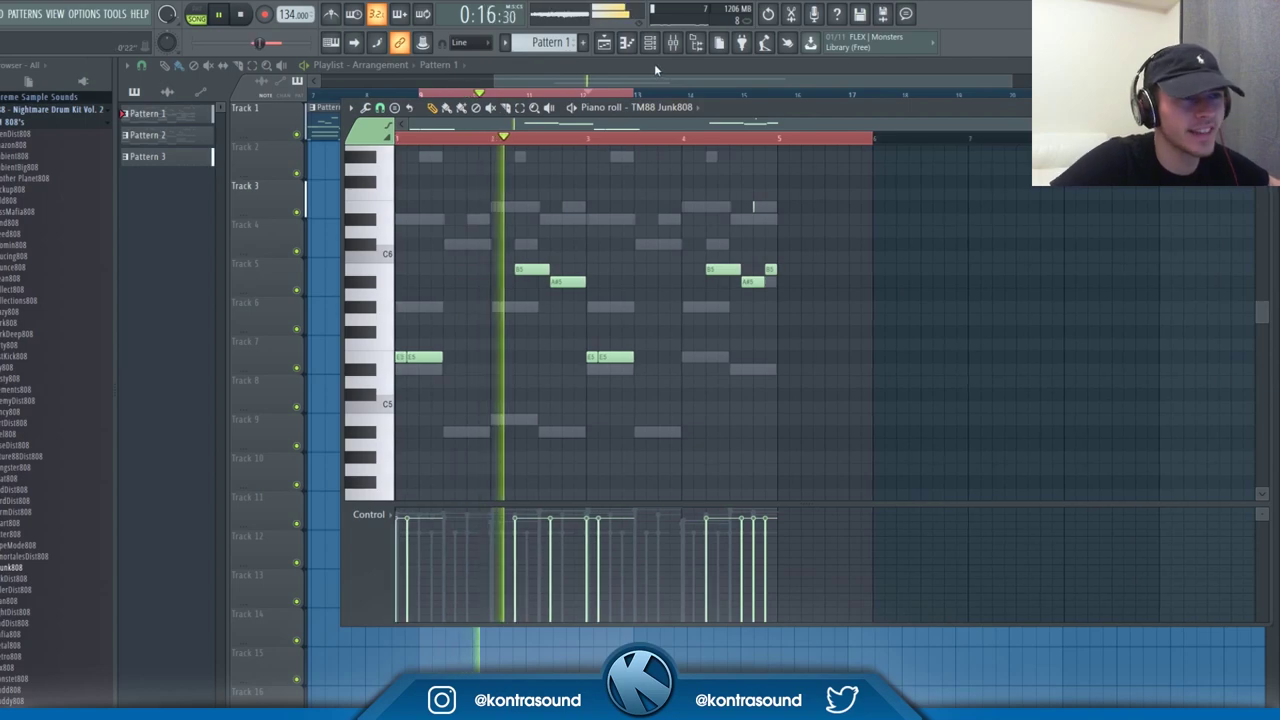
pyautogui.press('F7')
pyautogui.press('F6')
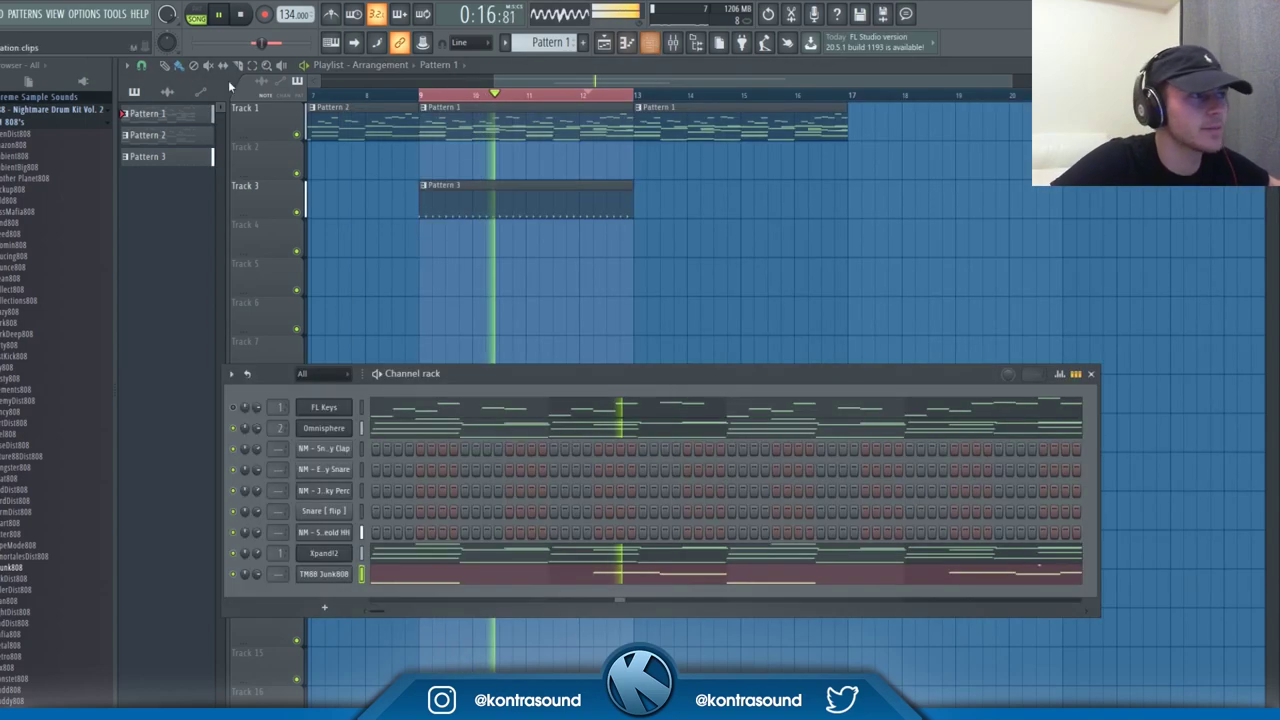
pyautogui.click(49, 111)
pyautogui.click(50, 271)
pyautogui.click(49, 111)
pyautogui.scroll(6, 55, 342)
pyautogui.scroll(15, 22, 377)
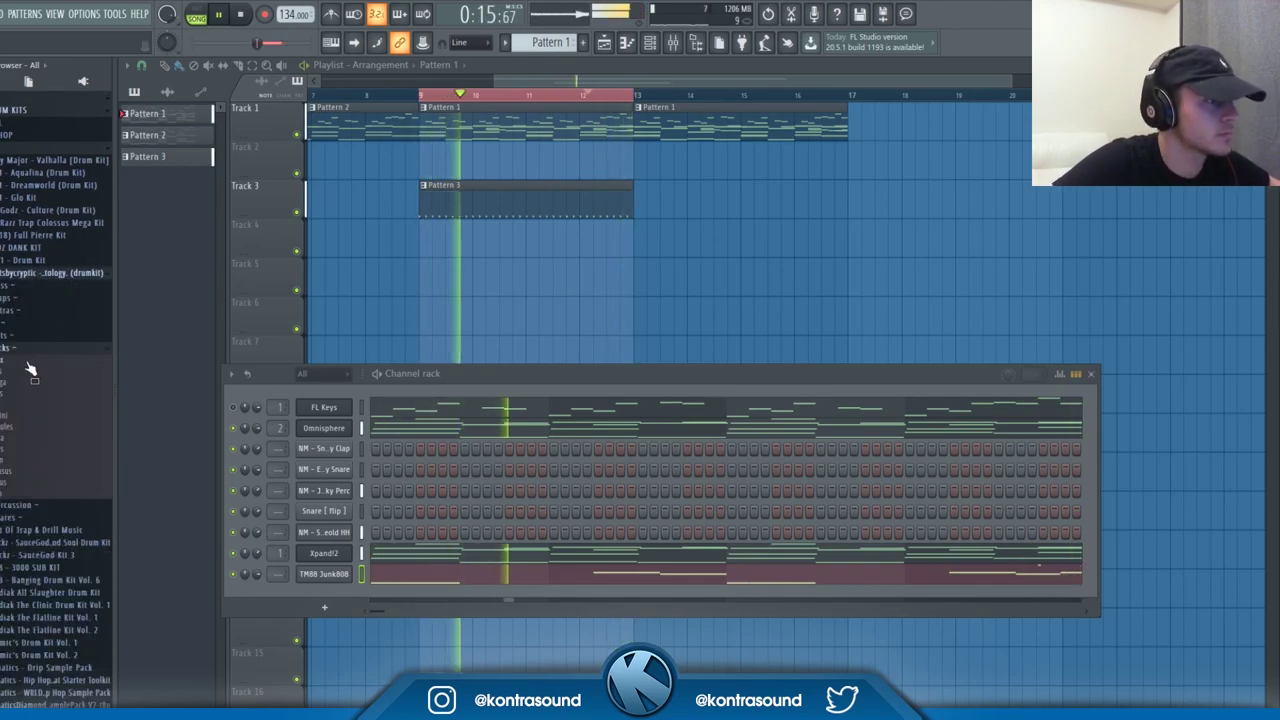
pyautogui.moveTo(28, 355); pyautogui.dragTo(324, 598)
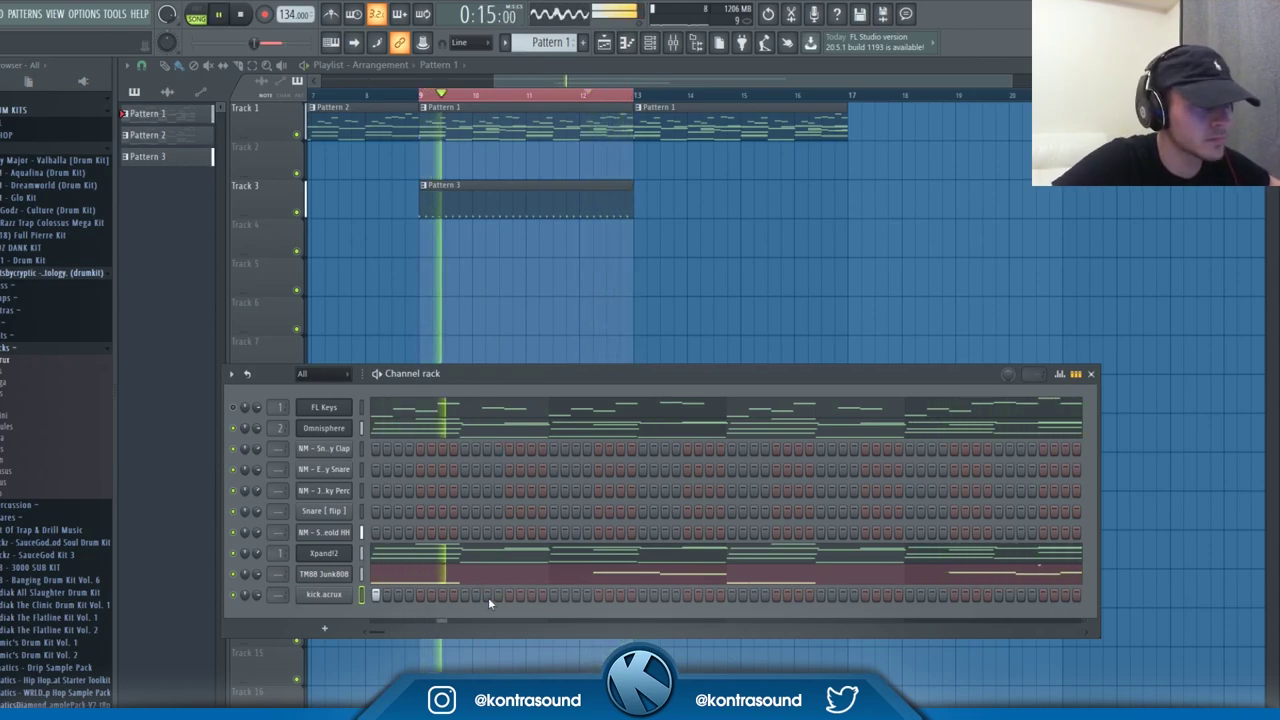
# - Place kick.acrux hits on steps 21, 27, 33, 53 and 59 of Pattern 1
pyautogui.click(597, 594)
pyautogui.click(664, 594)
pyautogui.click(731, 594)
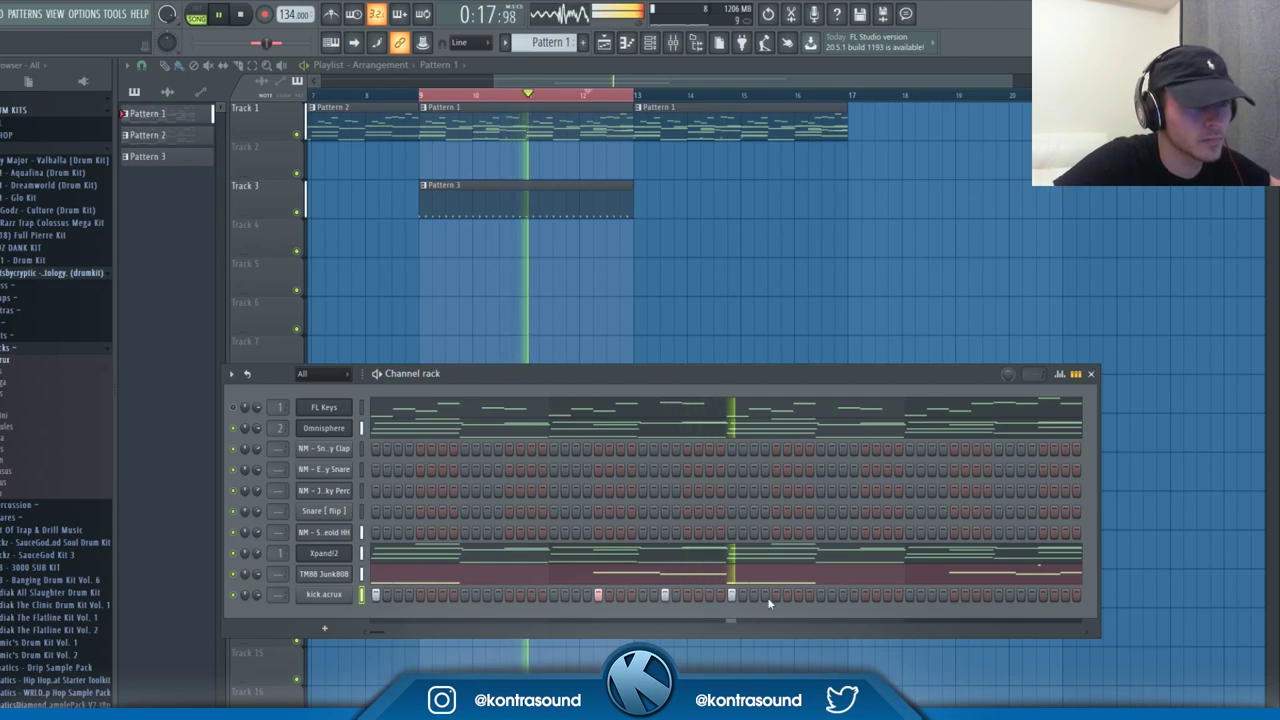
pyautogui.click(954, 594)
pyautogui.click(1021, 594)
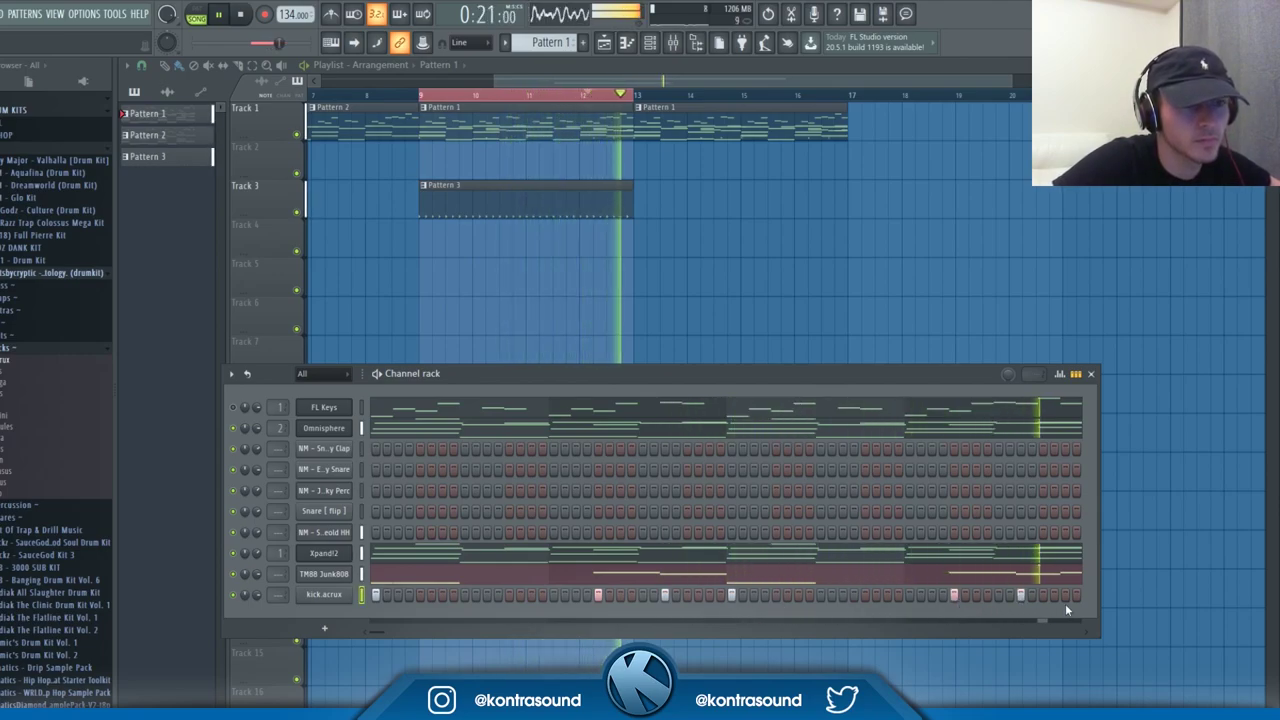
# - Move the last TM88 Junk808 note in Pattern 3 up to C7 and transpose all the channel's notes down one octave
pyautogui.moveTo(868, 342); pyautogui.dragTo(868, 328)
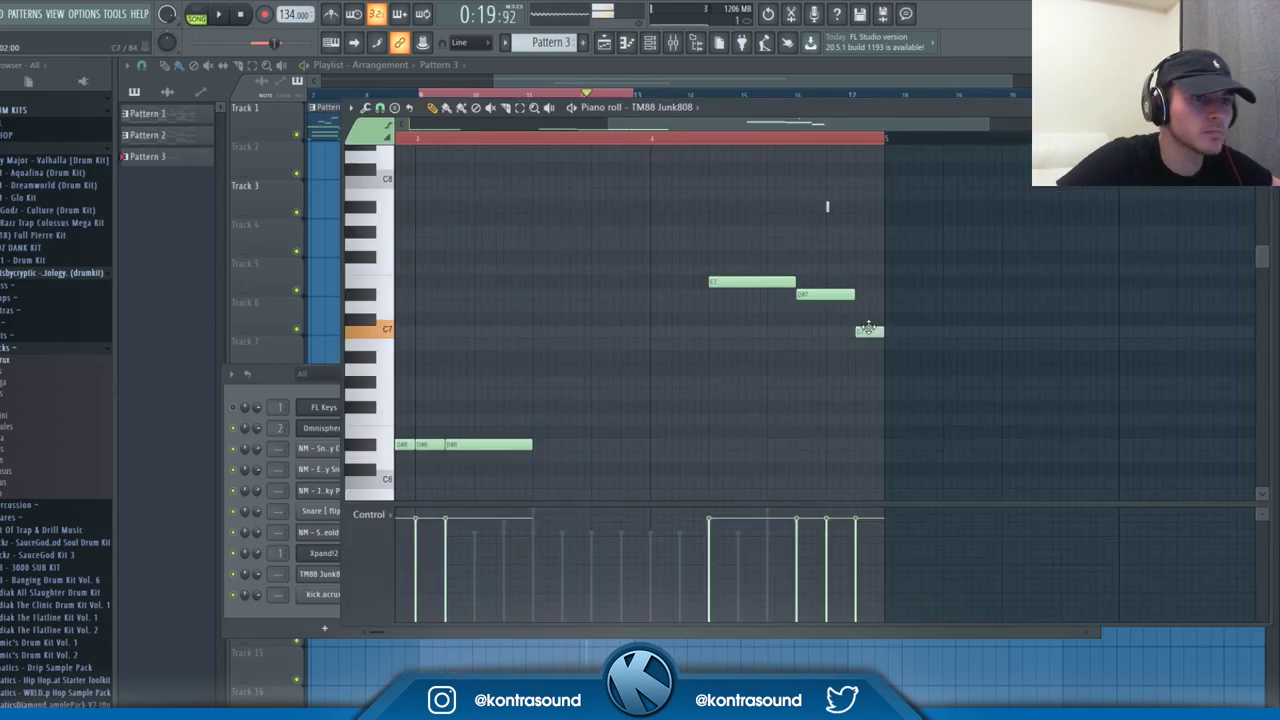
pyautogui.press('space')
pyautogui.hotkey('ctrl', 'a')
pyautogui.hotkey('ctrl', 'Down')
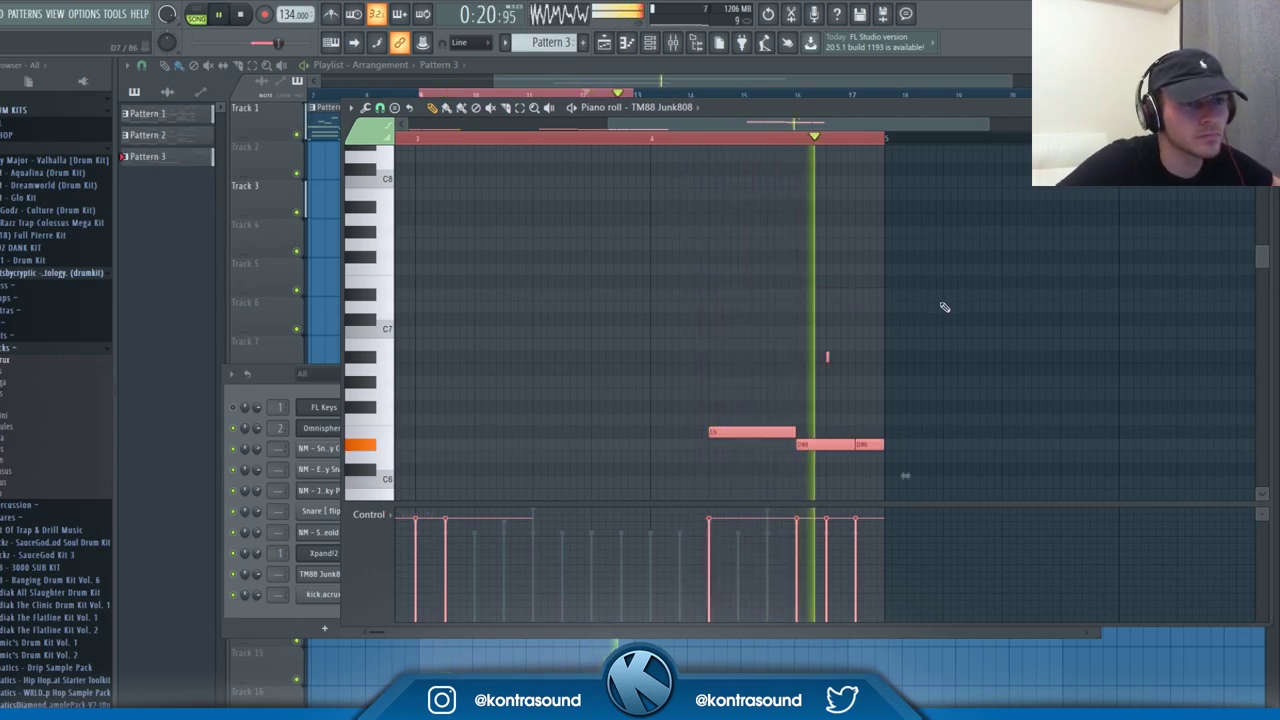
pyautogui.scroll(-3, 664, 325)
pyautogui.scroll(-1, 653, 312)
pyautogui.scroll(-2, 652, 309)
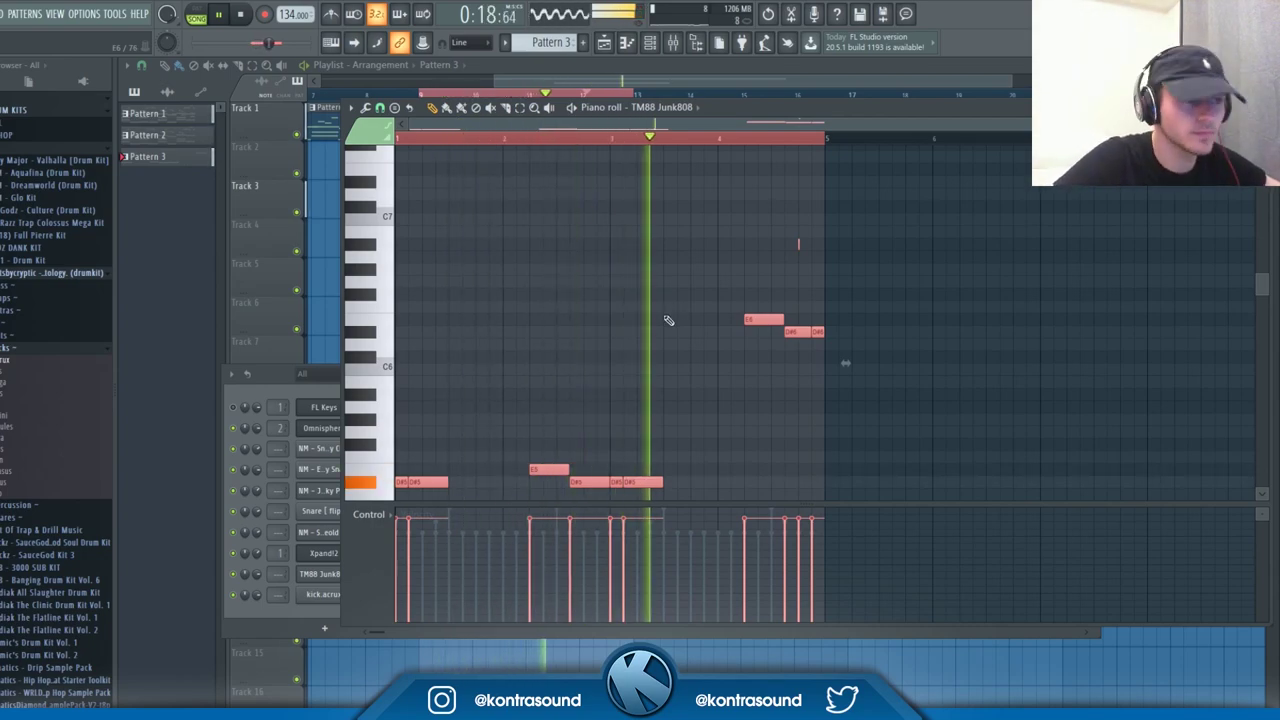
# - In the NM - Sameold HH piano roll of Pattern 3, program fast hi-hat rolls and descending pitched runs
pyautogui.click(302, 609)
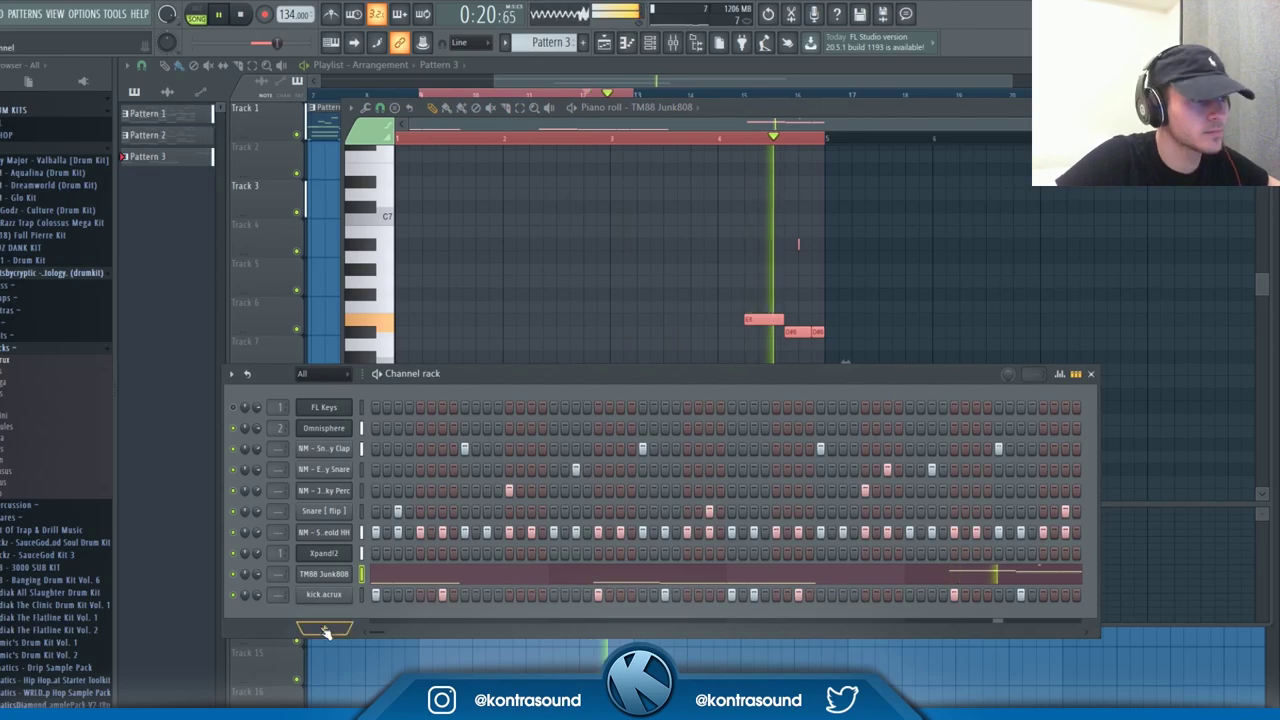
pyautogui.click(686, 110)
pyautogui.click(670, 221)
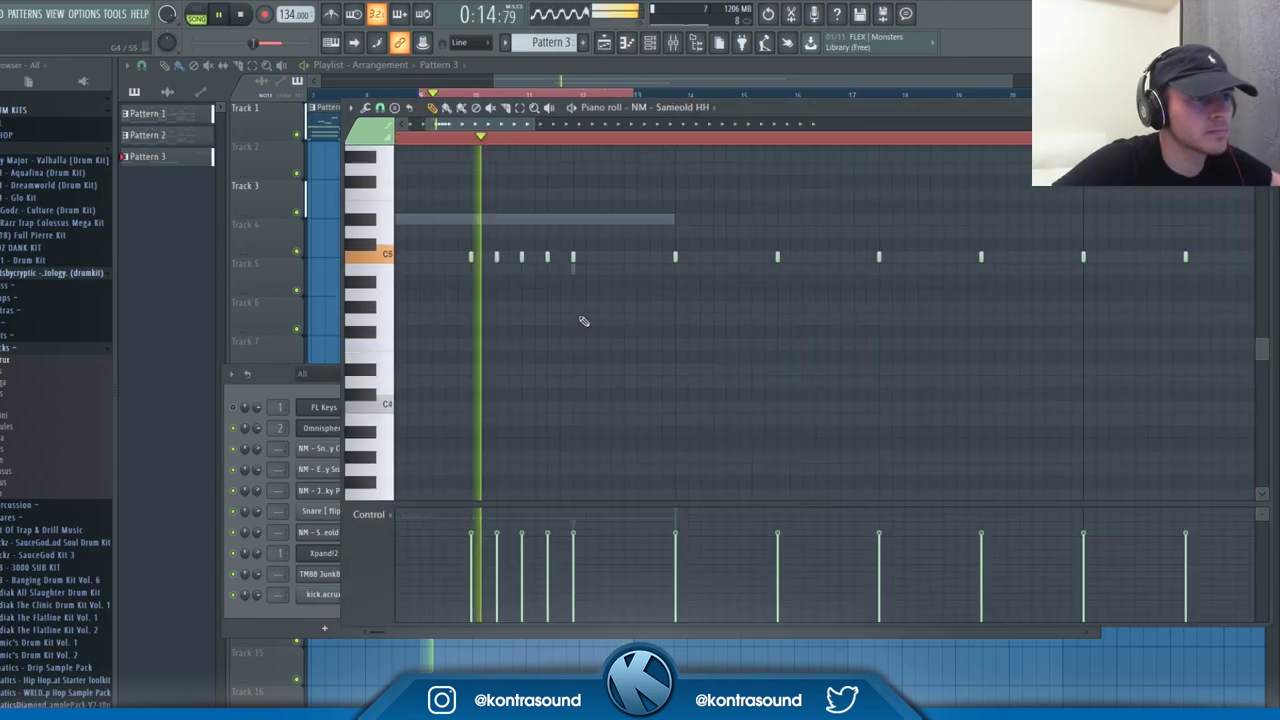
pyautogui.scroll(-5, 580, 321)
pyautogui.rightClick(507, 258)
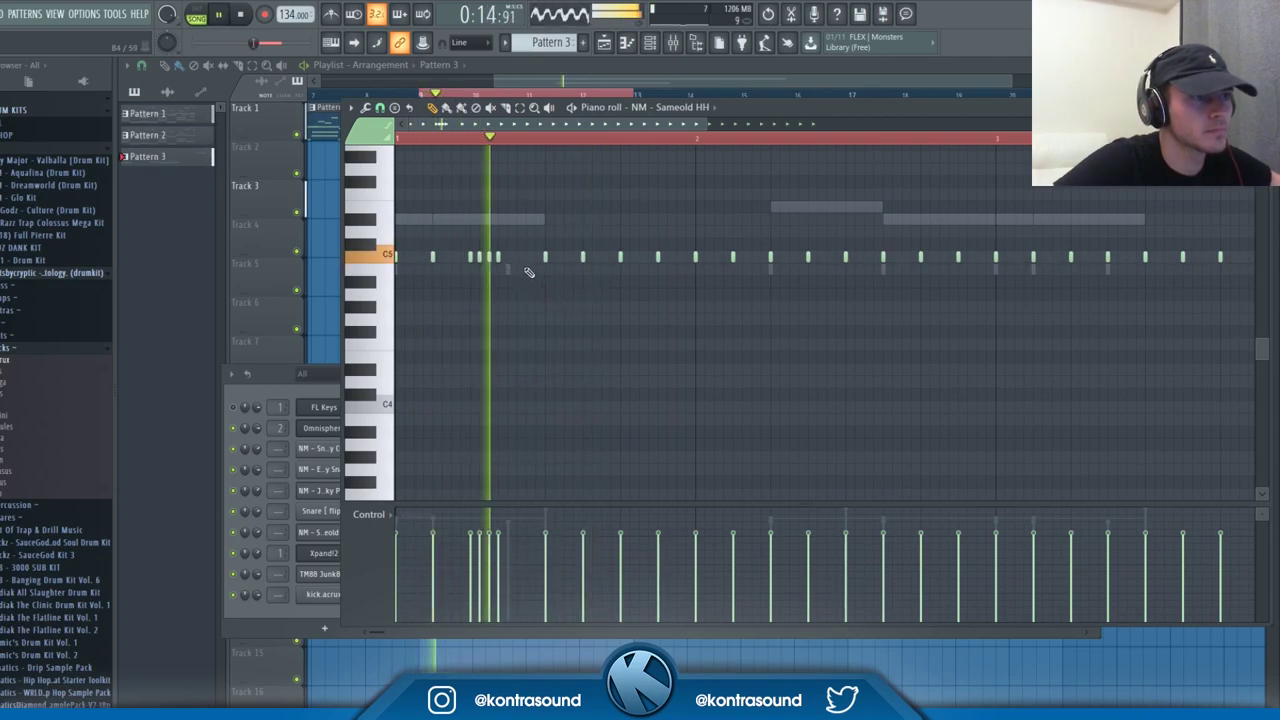
pyautogui.scroll(4, 527, 272)
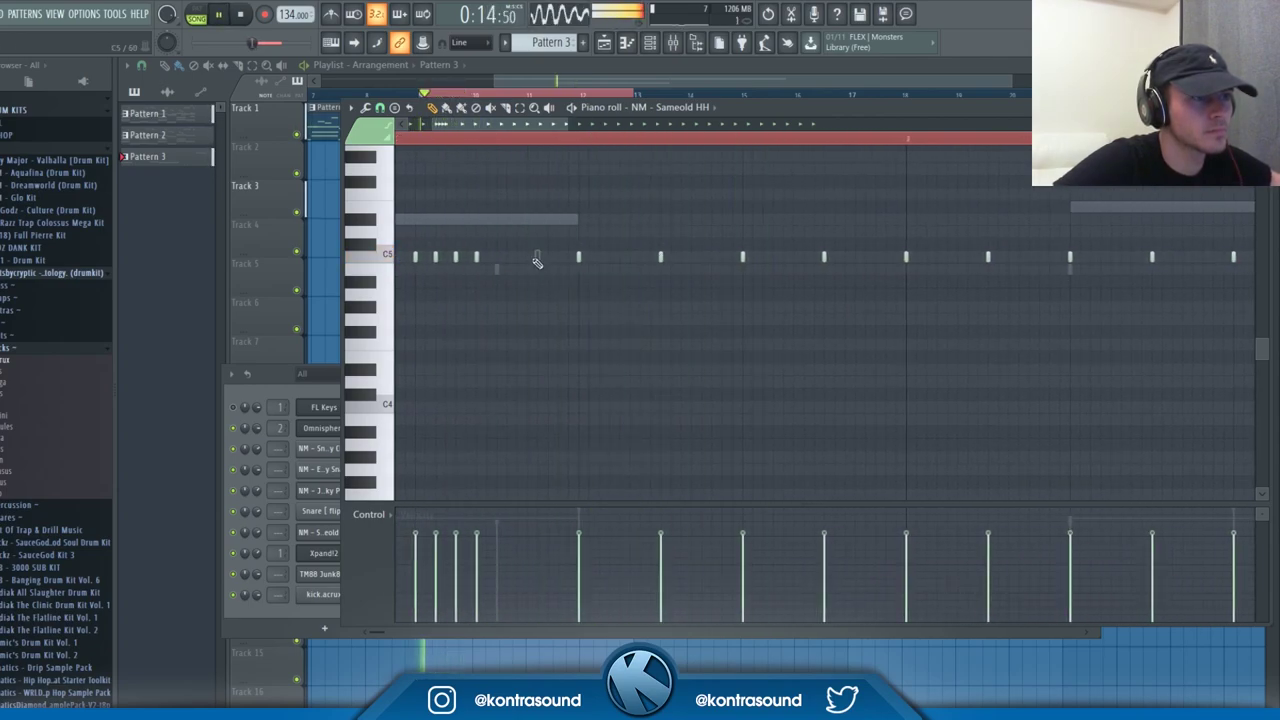
pyautogui.scroll(-3, 770, 316)
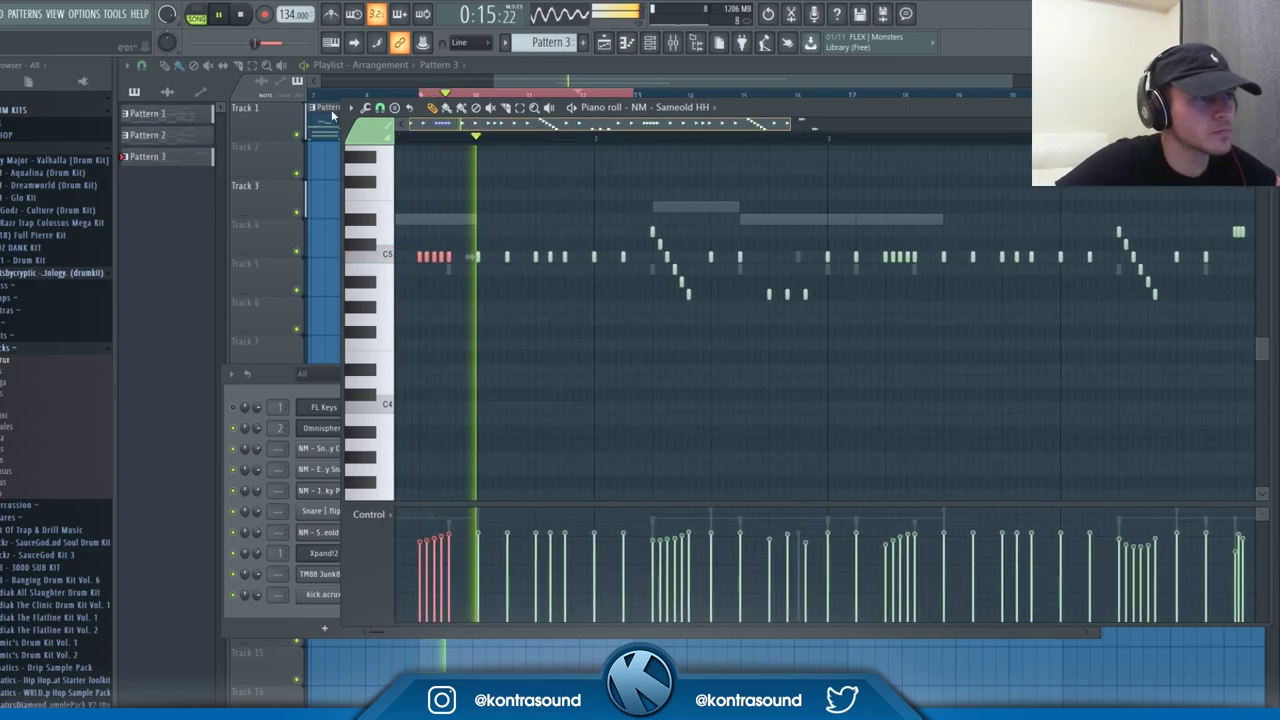
# - Show the note pan values of the hi-hat and pan the first roll's notes 50% right
pyautogui.press('space')
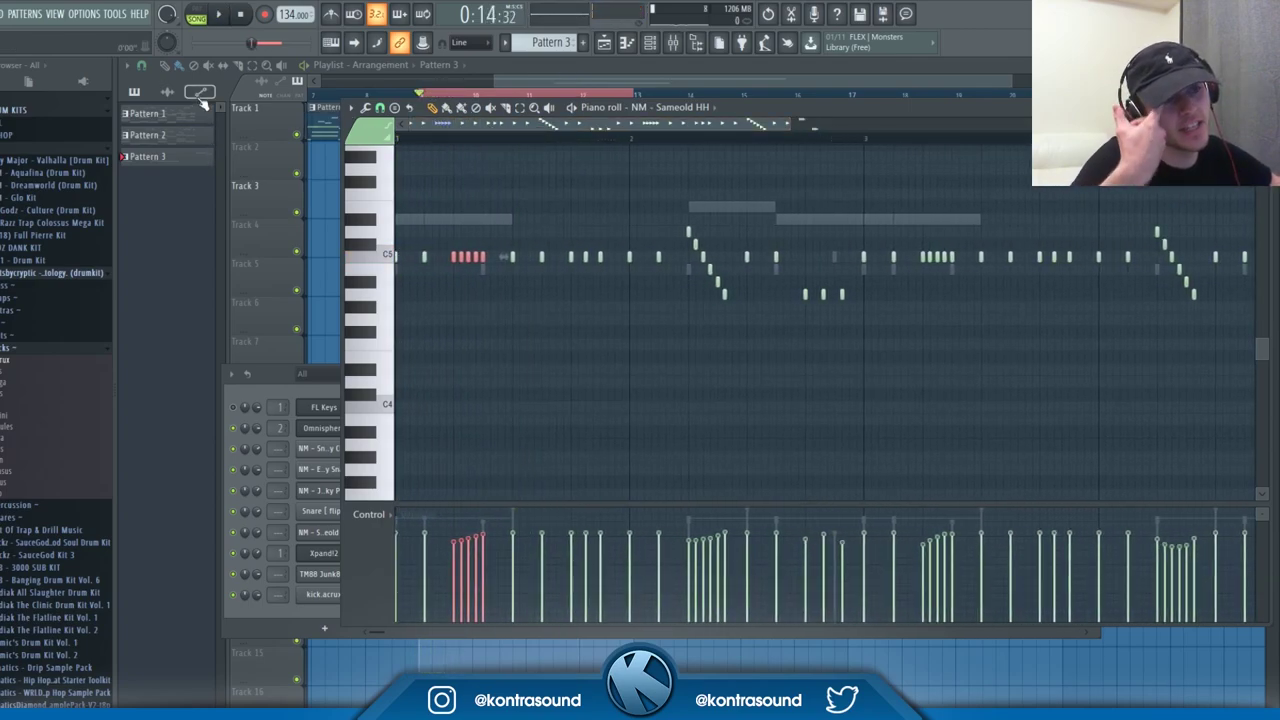
pyautogui.click(362, 512)
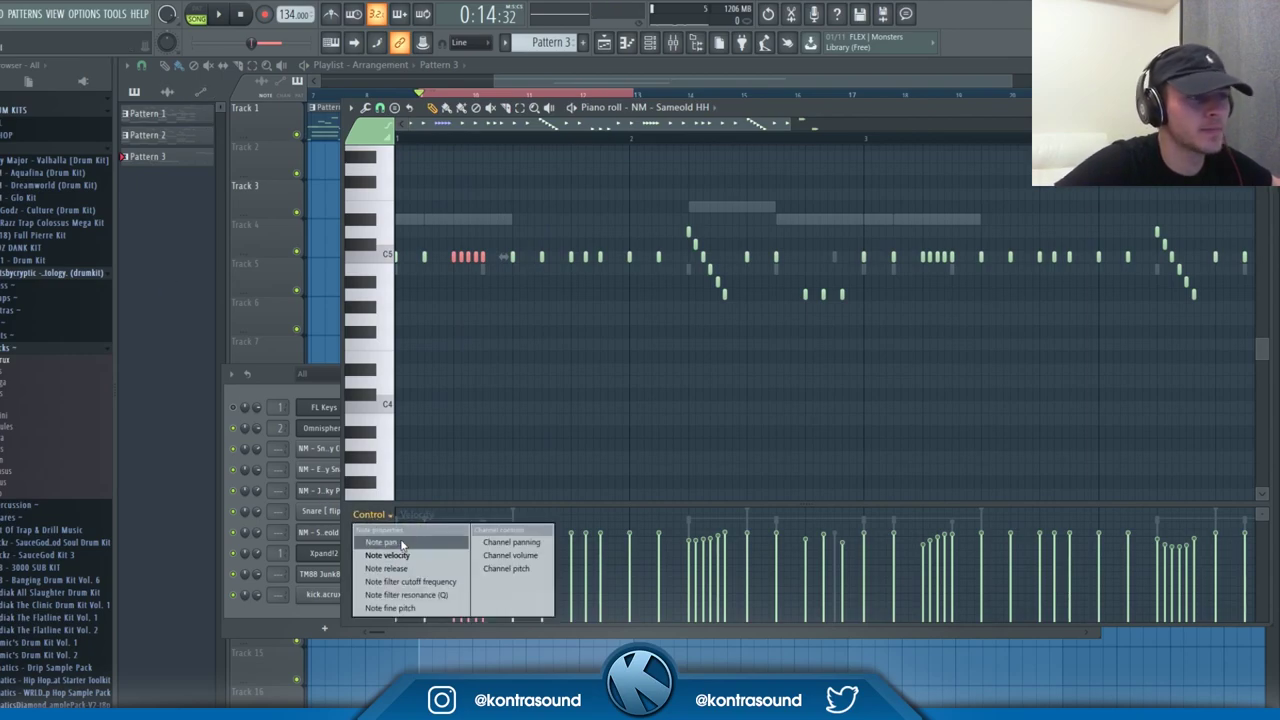
pyautogui.click(406, 542)
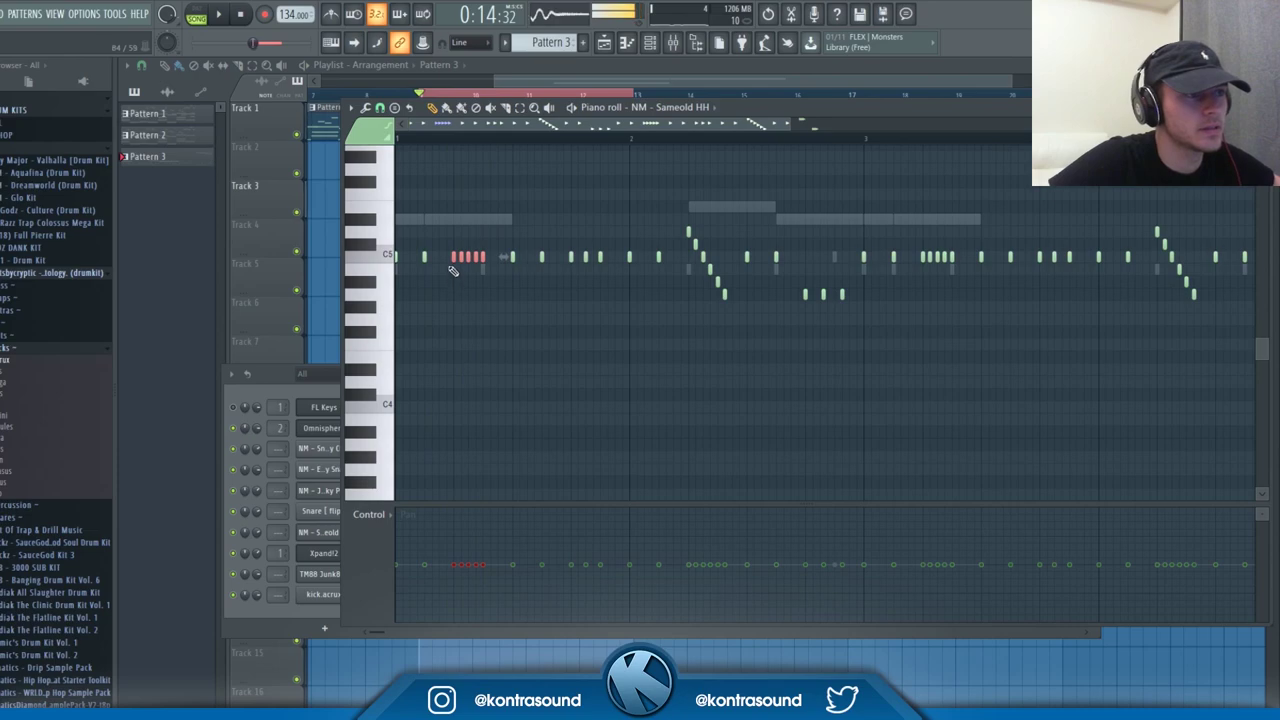
pyautogui.press('space')
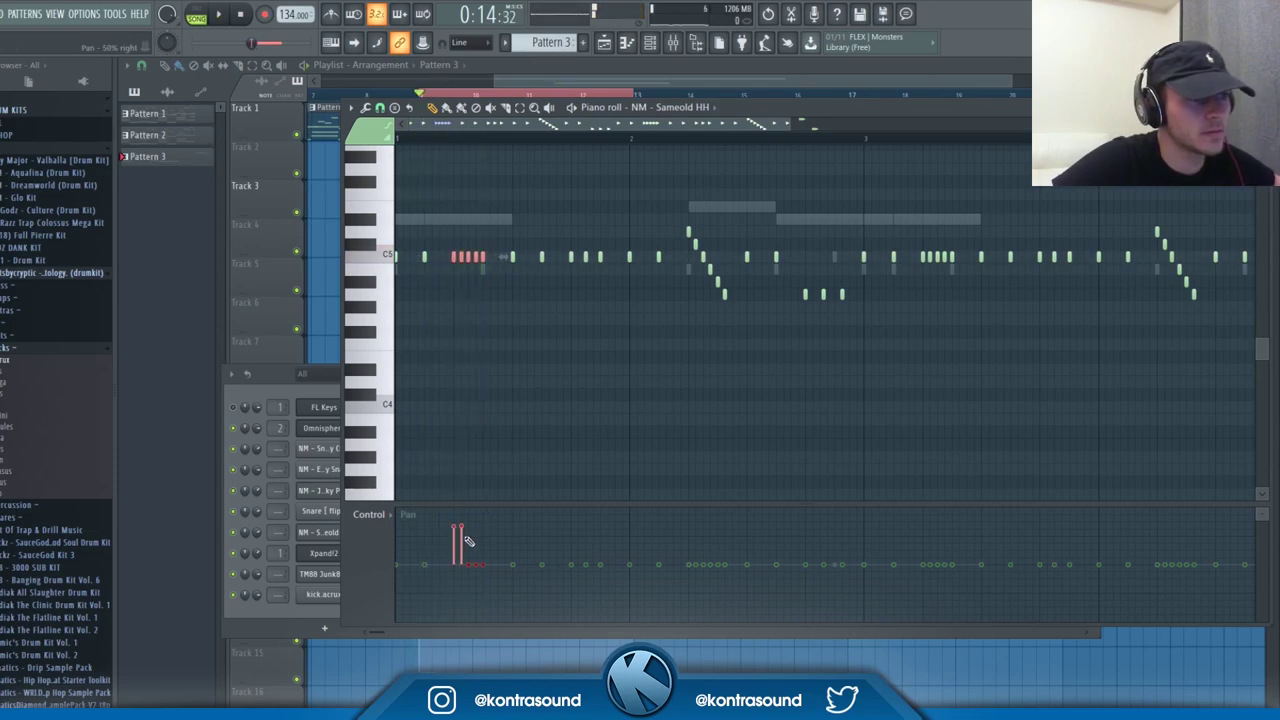
pyautogui.press('space')
pyautogui.press('space')
pyautogui.press('space')
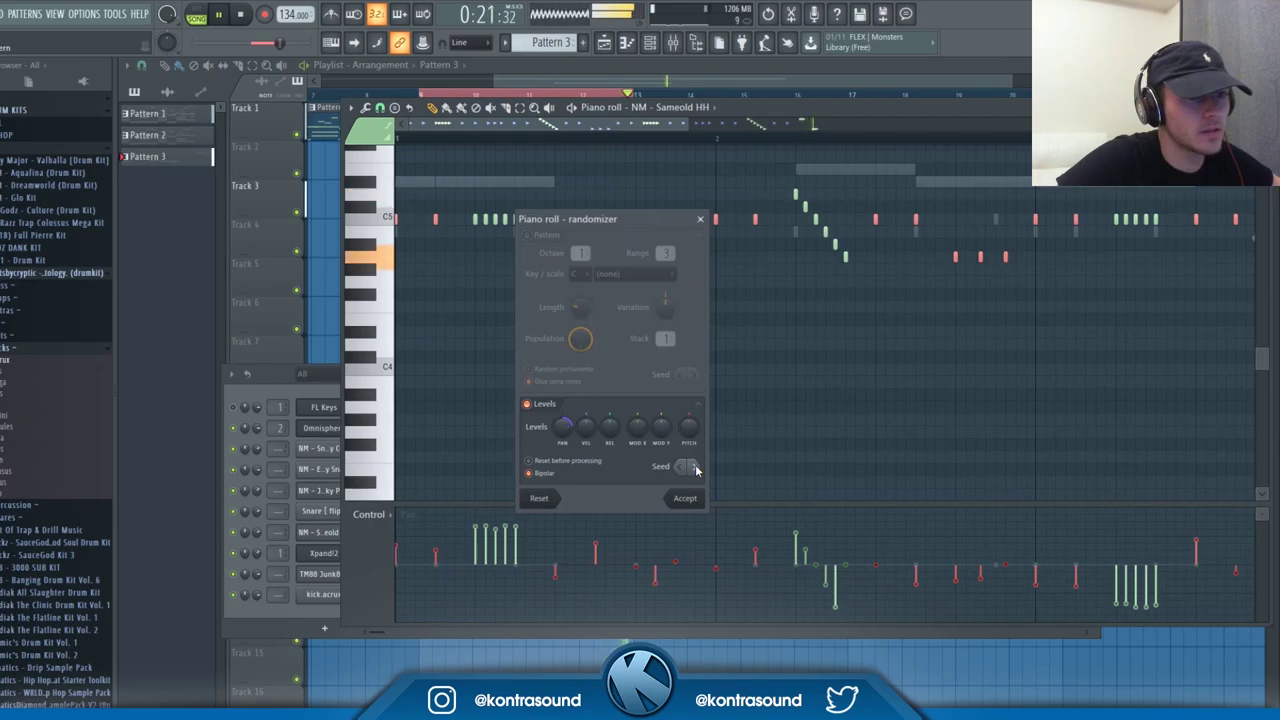
# - Randomize the panning of the selected hi-hat notes outside the rolls with a new bipolar seed and apply it
pyautogui.click(697, 468)
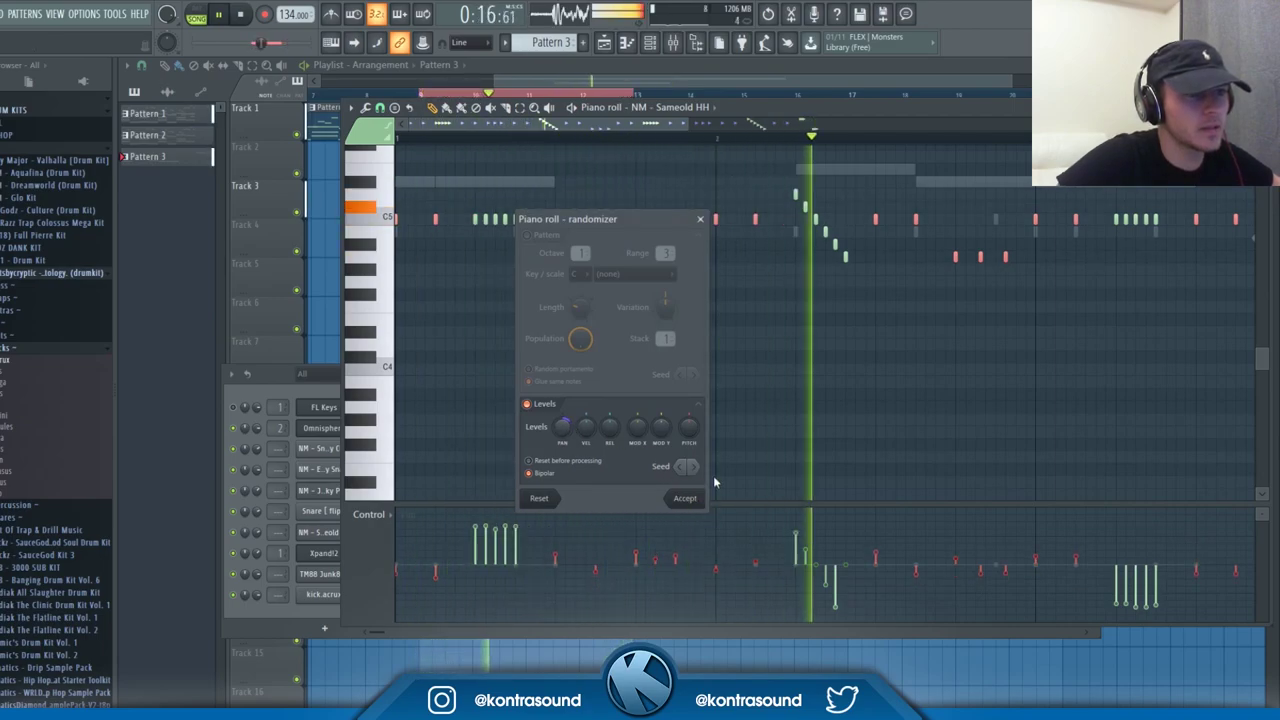
pyautogui.click(685, 498)
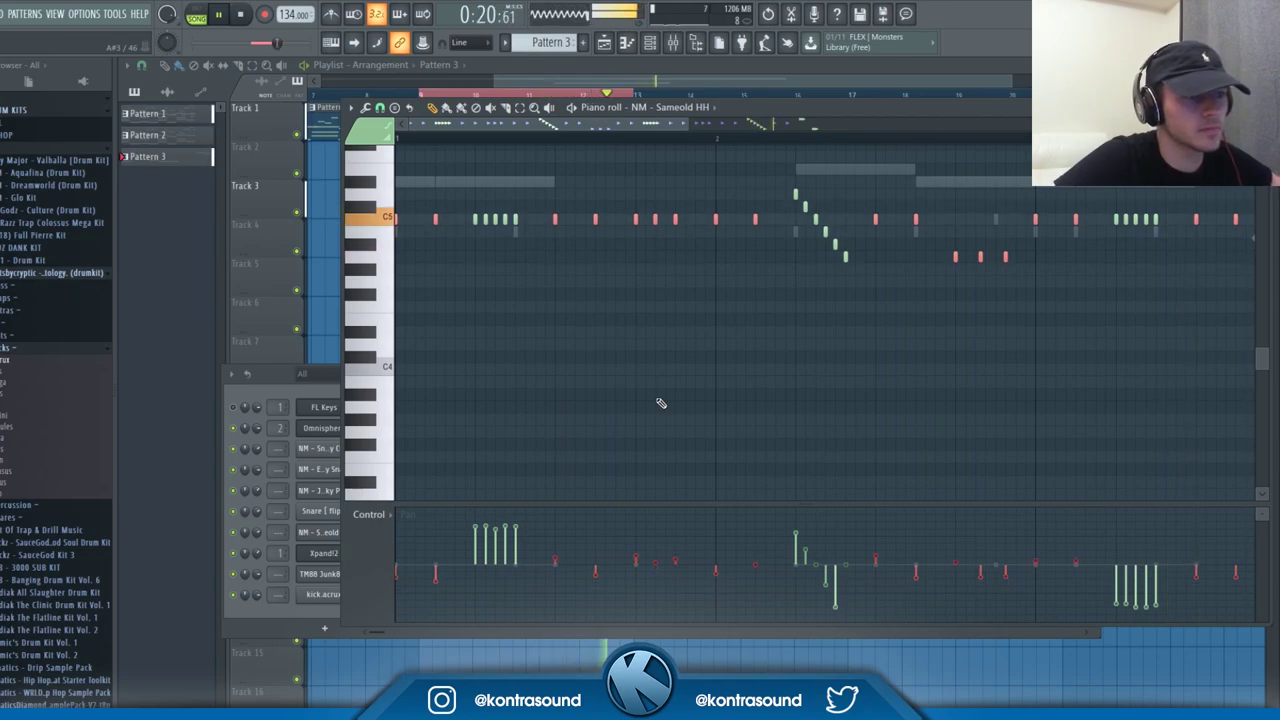
pyautogui.scroll(-3, 603, 353)
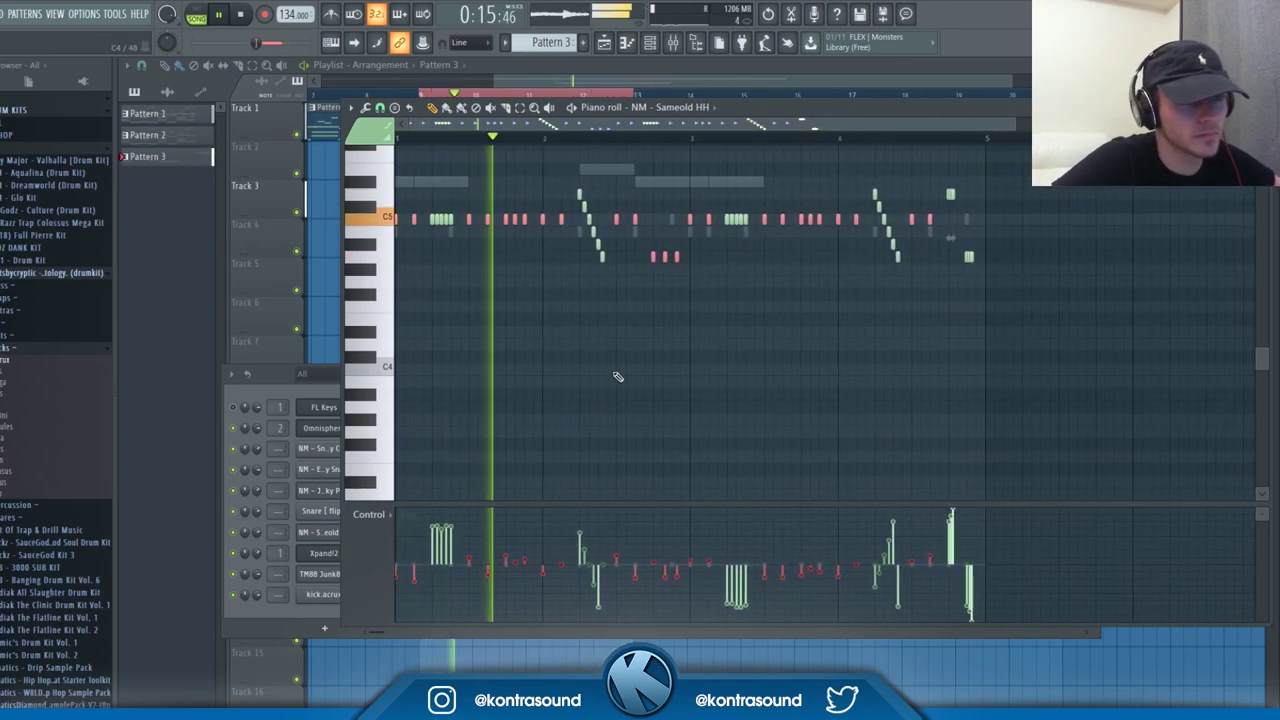
# - Close the hi-hat piano roll and open the mixer over the playlist
pyautogui.press('F7')
pyautogui.click(673, 42)
pyautogui.click(673, 42)
pyautogui.click(674, 44)
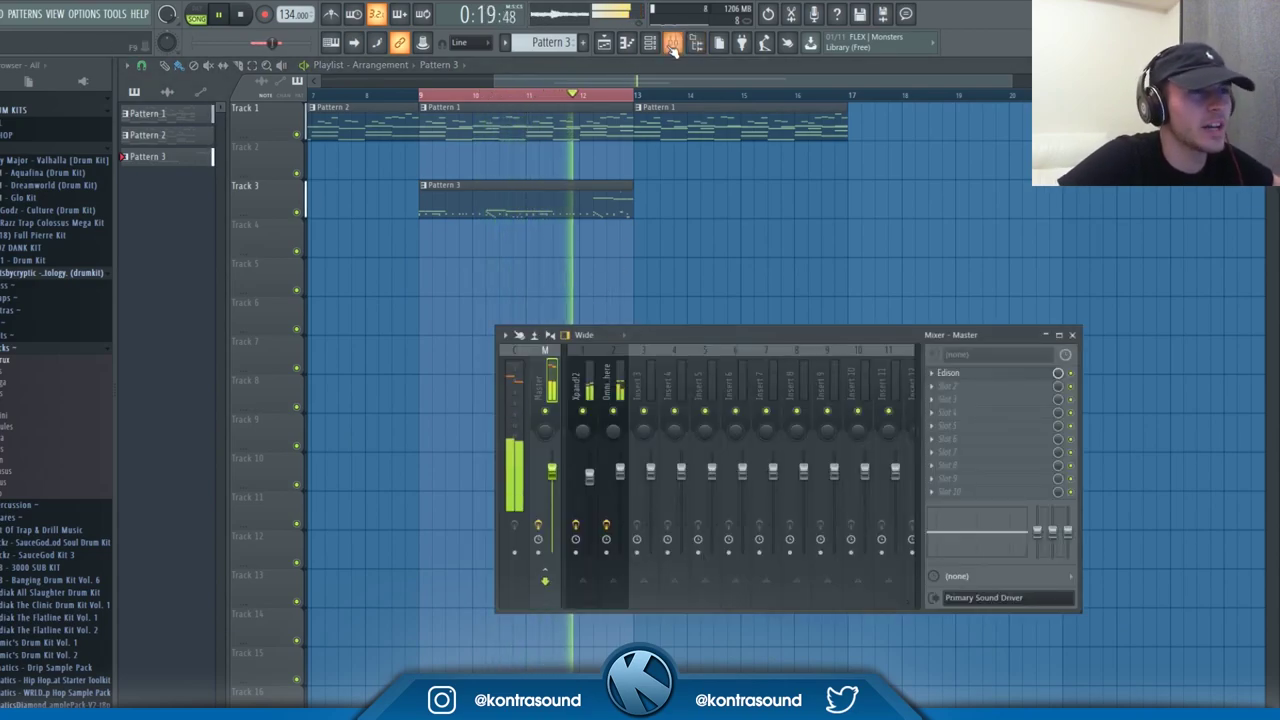
# - Show the channel rack in place of the mixer and browse the drum kit for open hi-hat samples
pyautogui.click(672, 44)
pyautogui.click(656, 45)
pyautogui.click(21, 348)
pyautogui.click(17, 336)
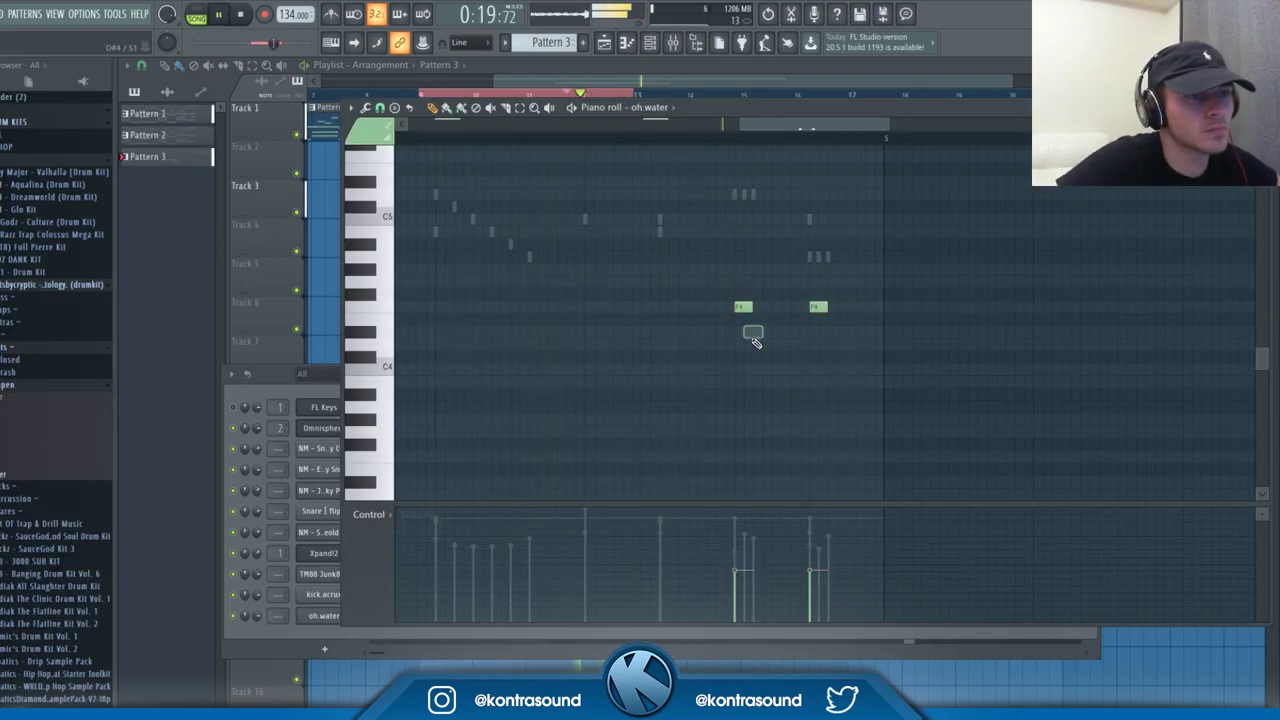
# - In the oh.water piano roll, lengthen the two F4 notes near the end of bar 4, running the second to the bar's end
pyautogui.click(830, 359)
pyautogui.rightClick(831, 360)
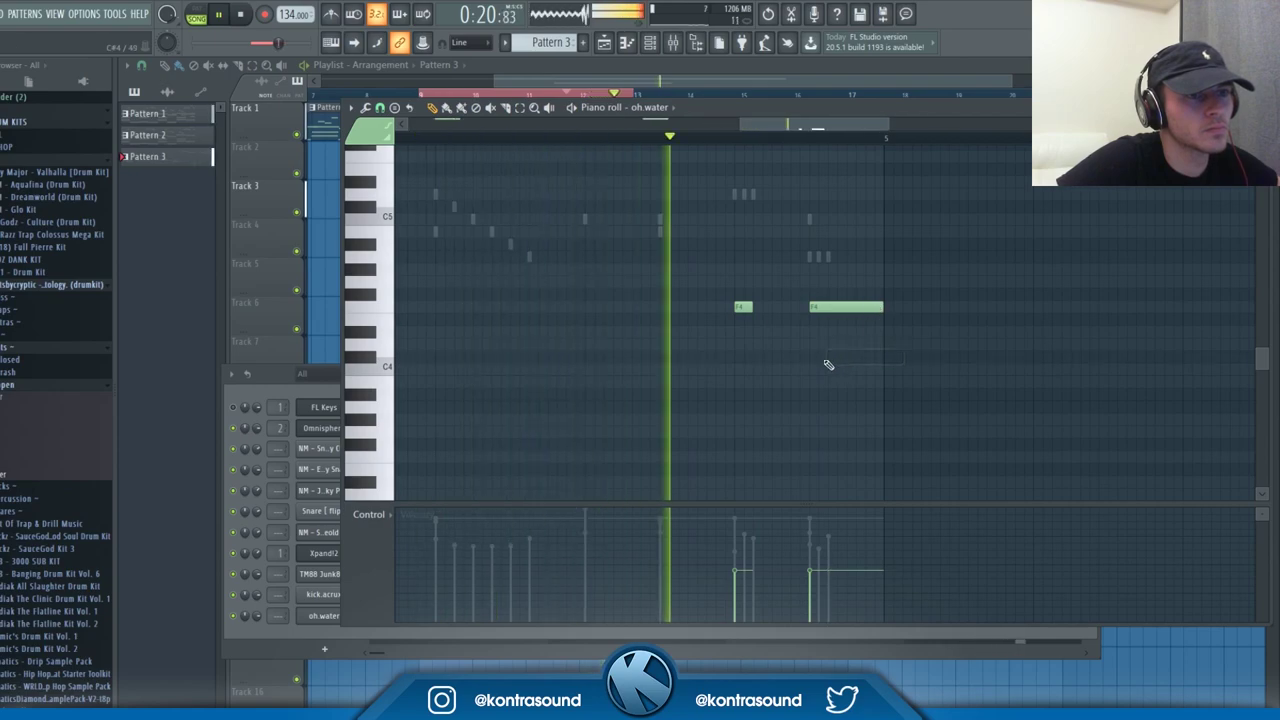
pyautogui.moveTo(765, 309); pyautogui.dragTo(756, 310)
pyautogui.moveTo(796, 350); pyautogui.dragTo(744, 301)
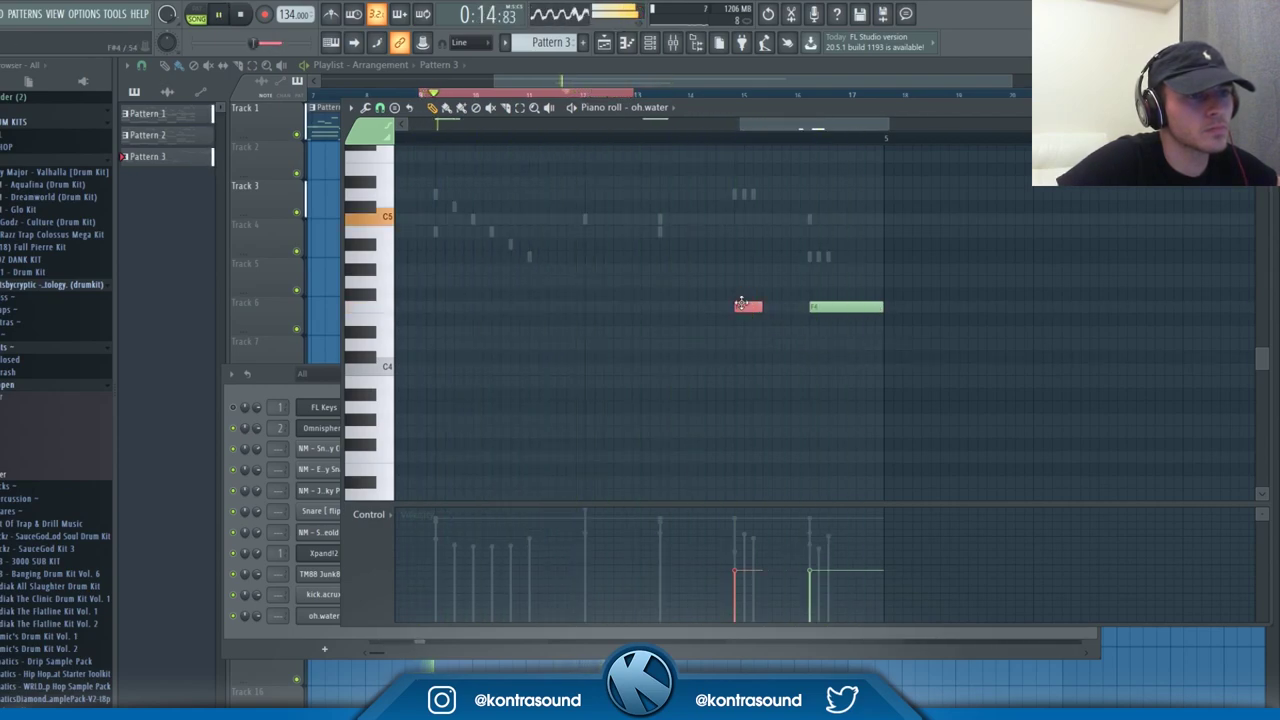
# - Play back the open-hat part, delete the extra note below the F4 notes, and return to the playlist
pyautogui.press('space')
pyautogui.click(665, 141)
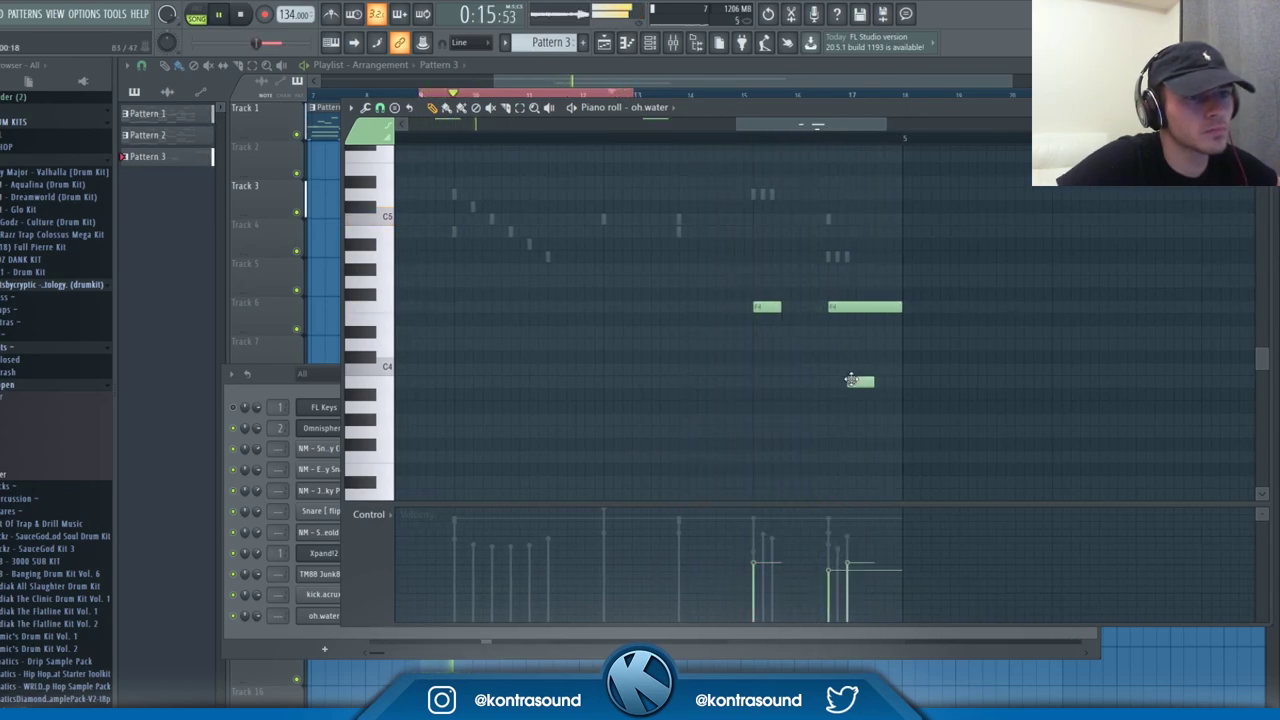
pyautogui.rightClick(850, 380)
pyautogui.click(676, 65)
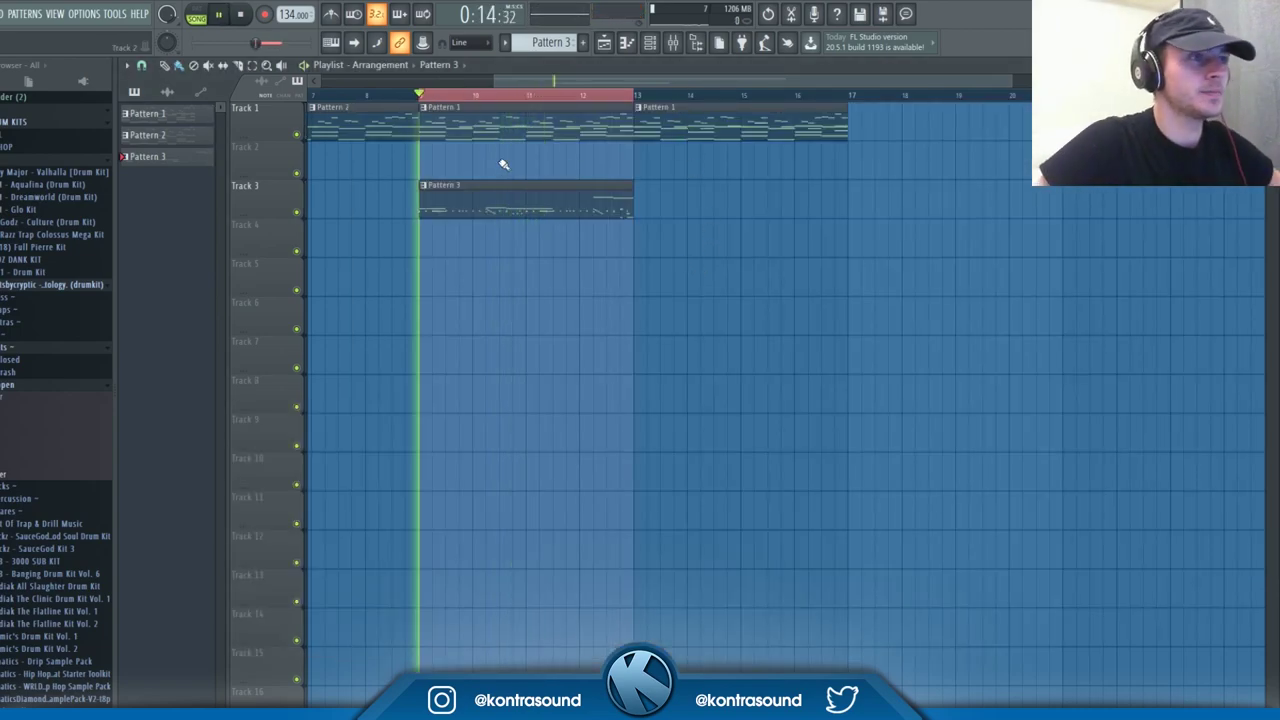
pyautogui.press('space')
pyautogui.scroll(-2, 560, 200)
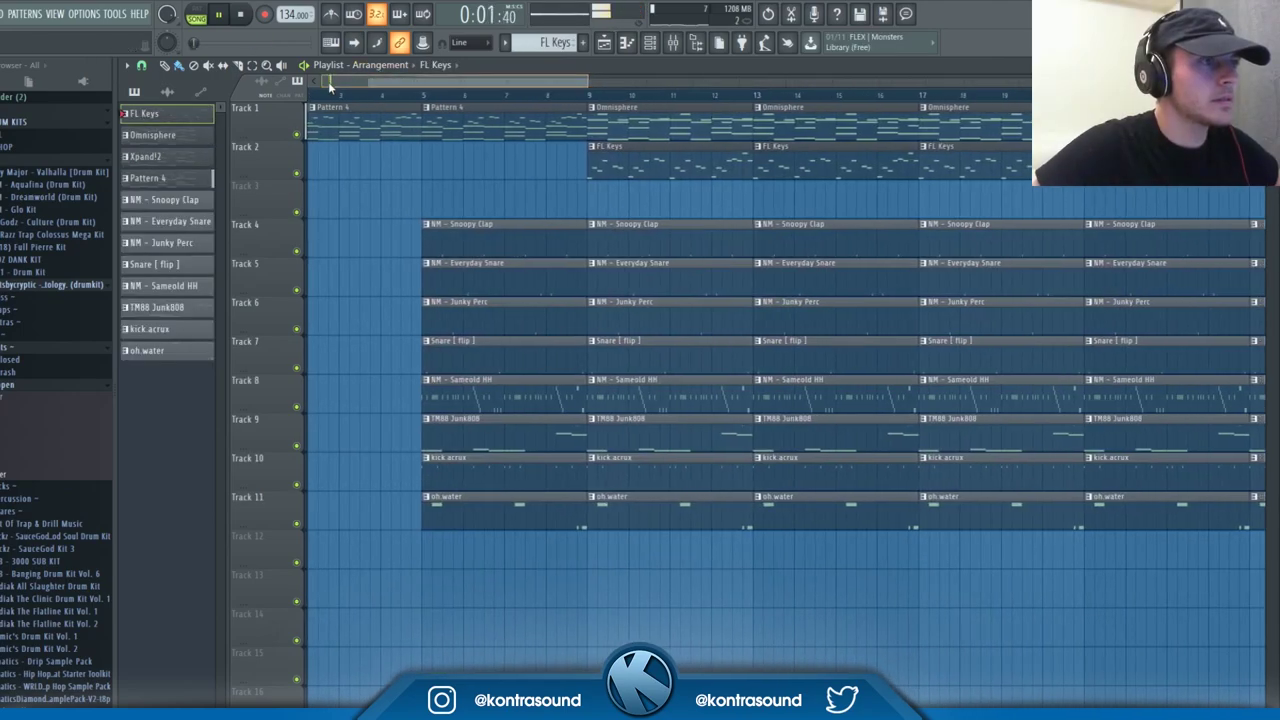
# - Delete the clap, both snare, Junky Perc, 808, kick and oh.water clips from bars 5 to 8, sparing the NM - Sameold HH clip
pyautogui.moveTo(343, 86); pyautogui.dragTo(328, 86)
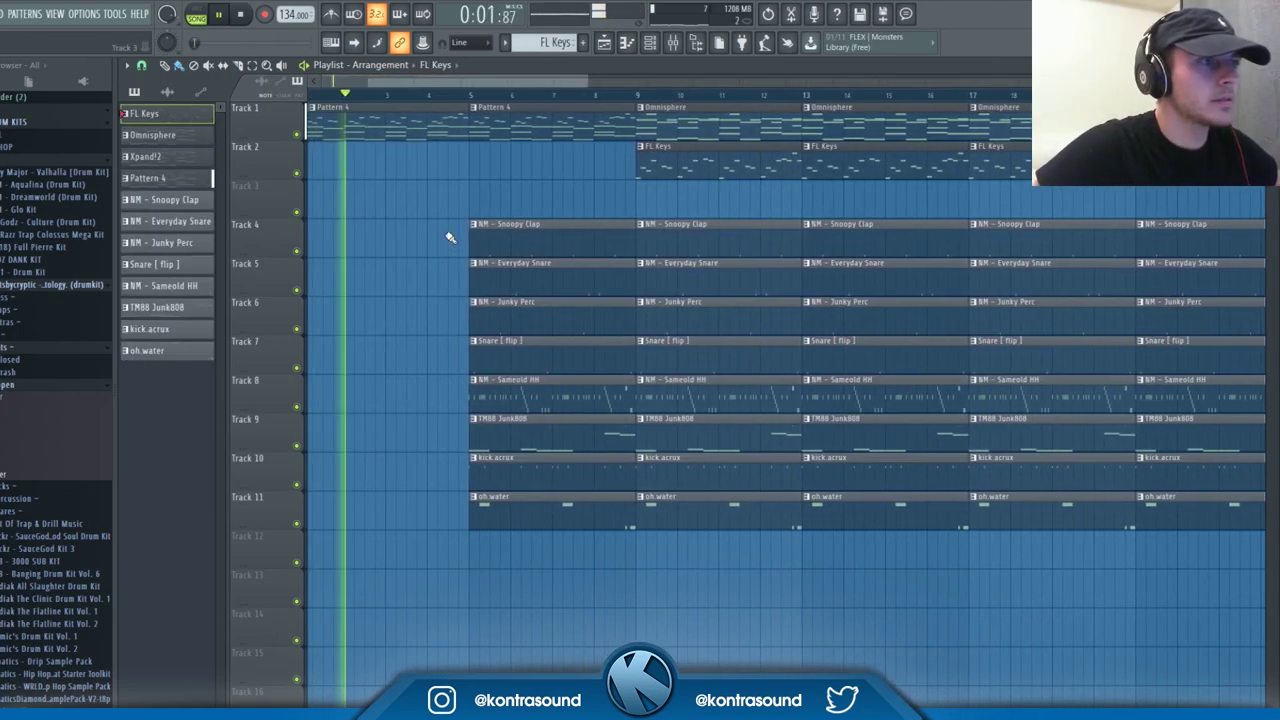
pyautogui.rightClick(514, 238)
pyautogui.rightClick(517, 279)
pyautogui.rightClick(520, 318)
pyautogui.rightClick(523, 350)
pyautogui.rightClick(512, 434)
pyautogui.rightClick(514, 474)
pyautogui.rightClick(519, 512)
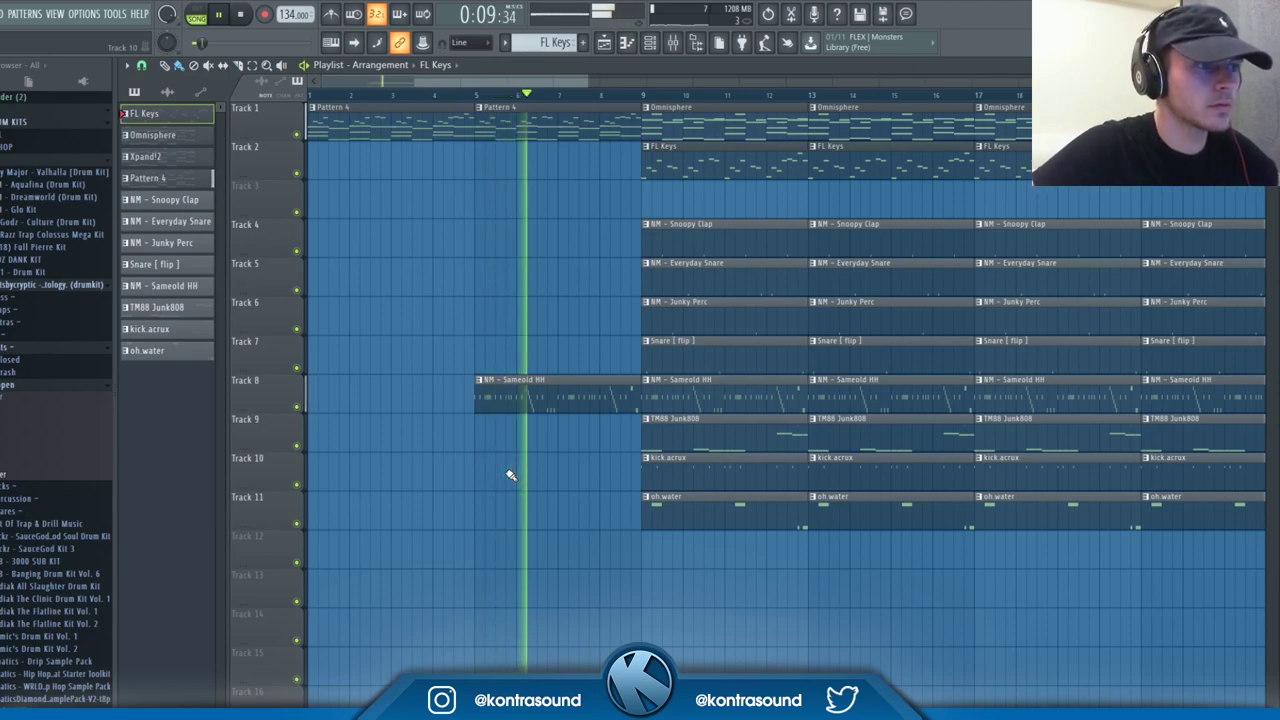
# - Close the TM88 Junk808 #2 piano roll and play the arrangement from about bar 8 to check the drop
pyautogui.scroll(-1, 514, 475)
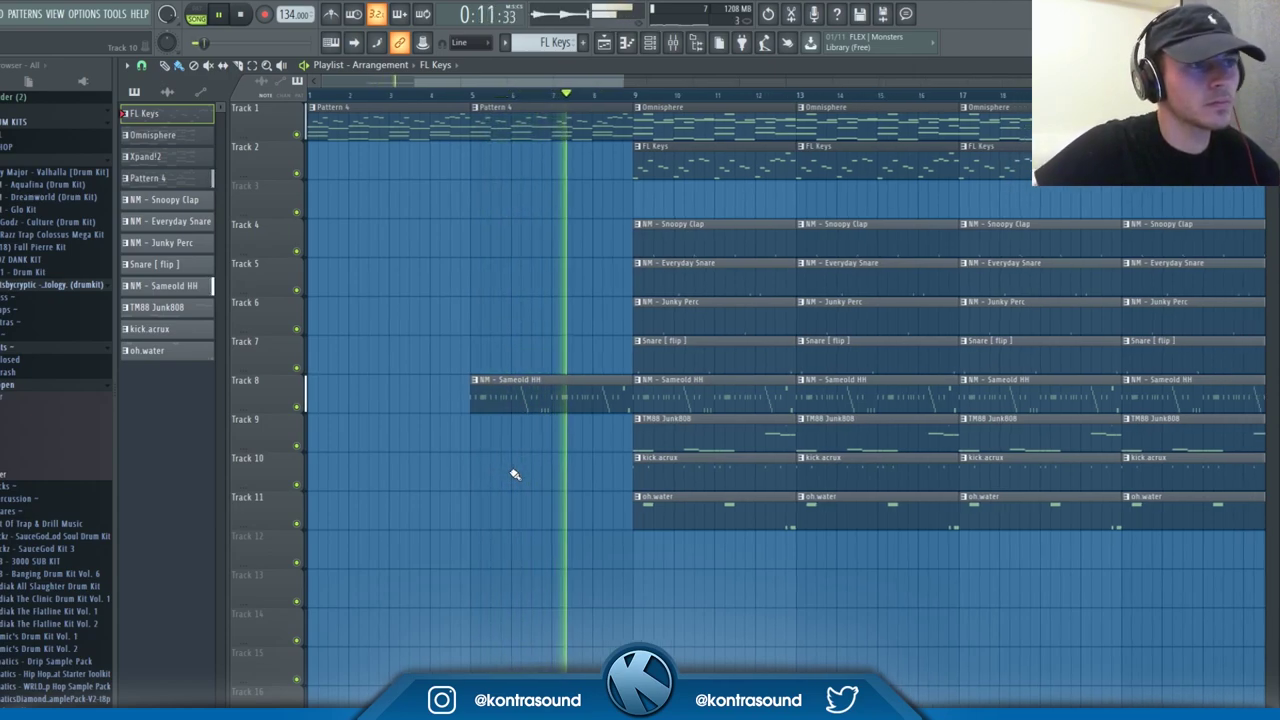
pyautogui.scroll(4, 527, 430)
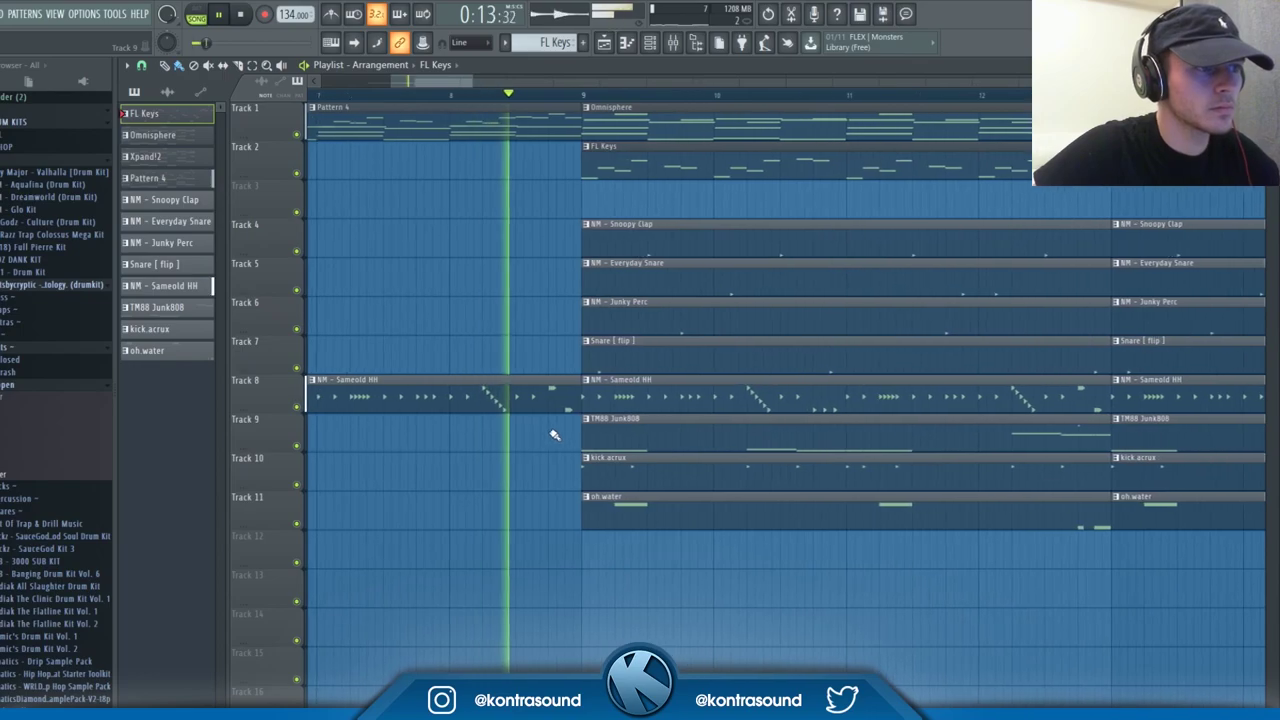
pyautogui.scroll(1, 550, 465)
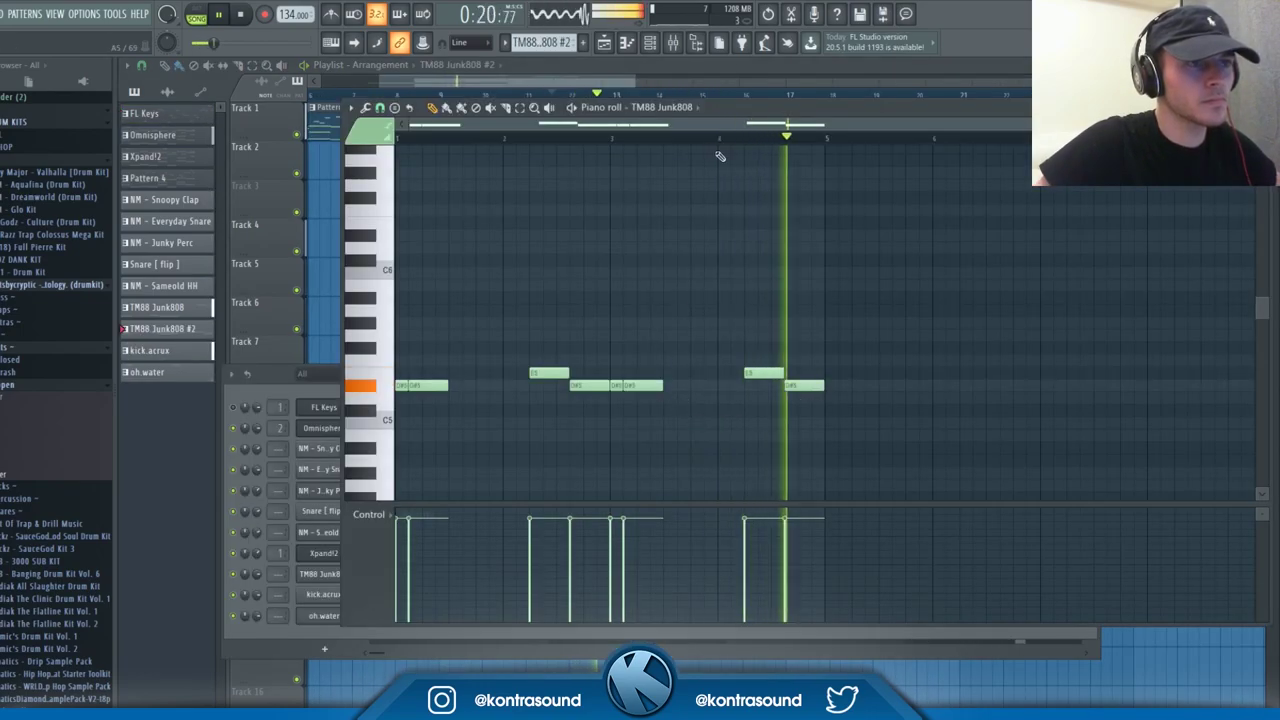
pyautogui.click(725, 69)
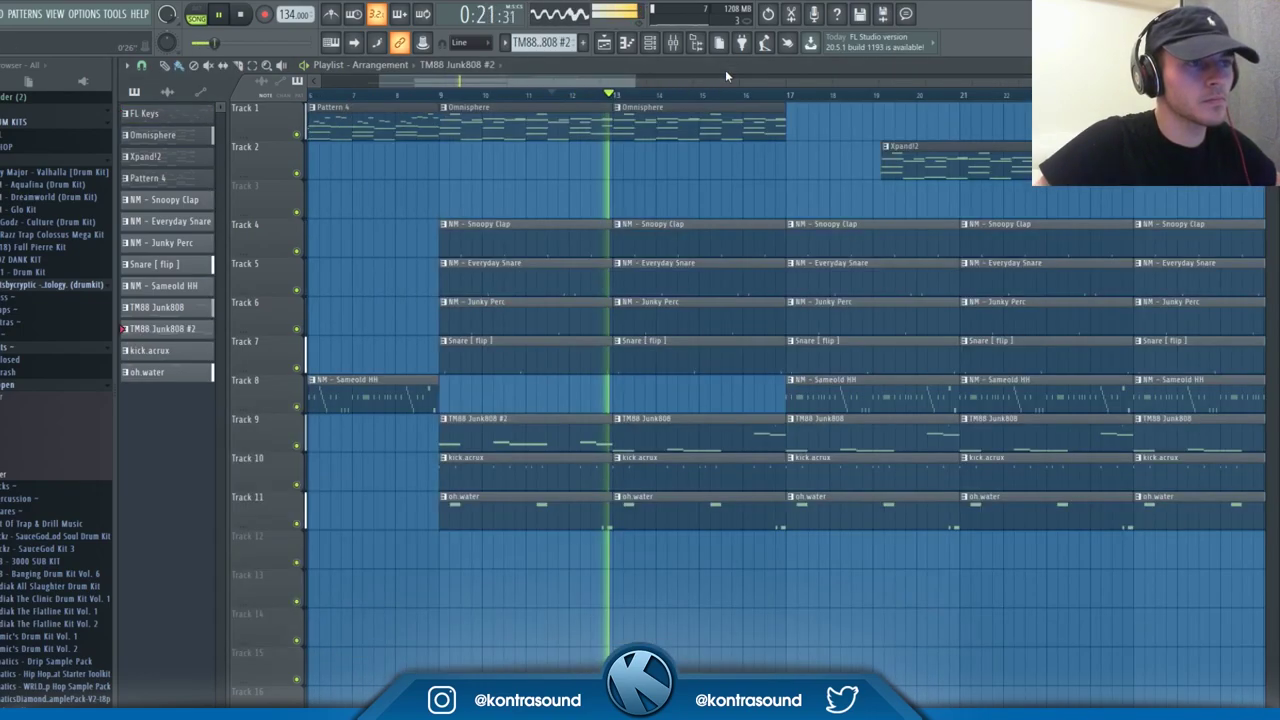
pyautogui.press('space')
pyautogui.click(396, 95)
pyautogui.press('space')
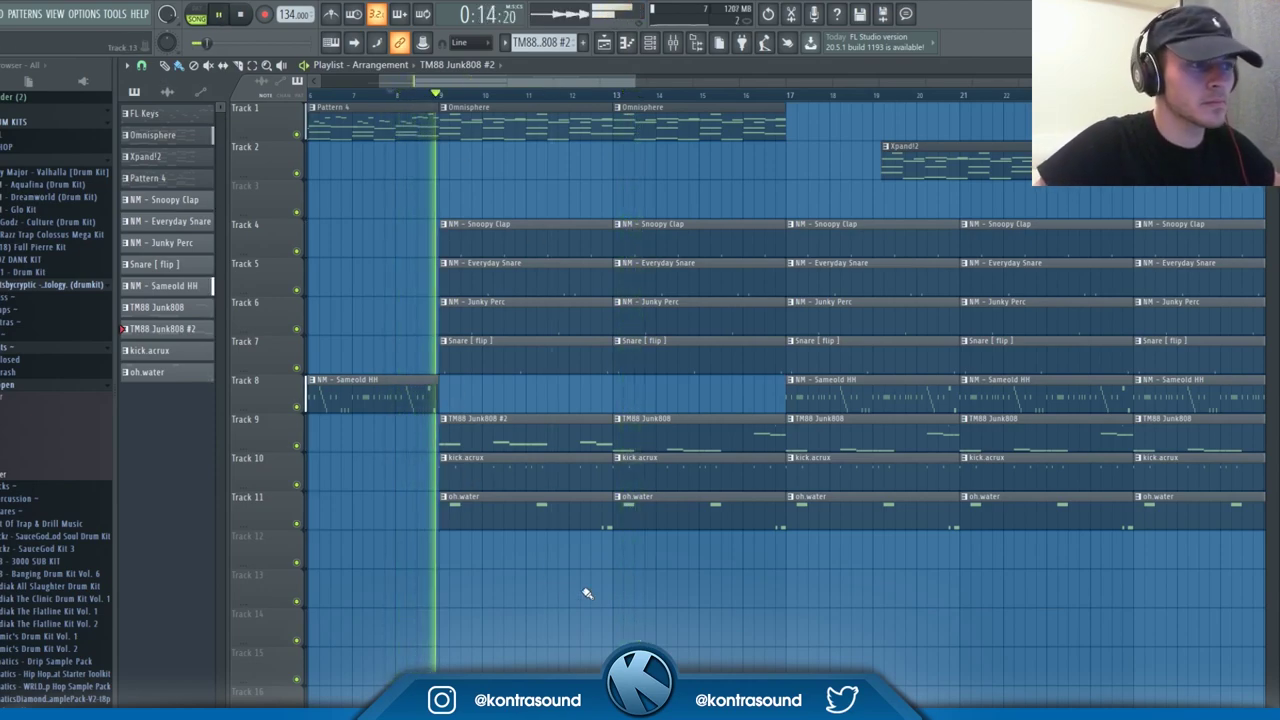
pyautogui.click(387, 95)
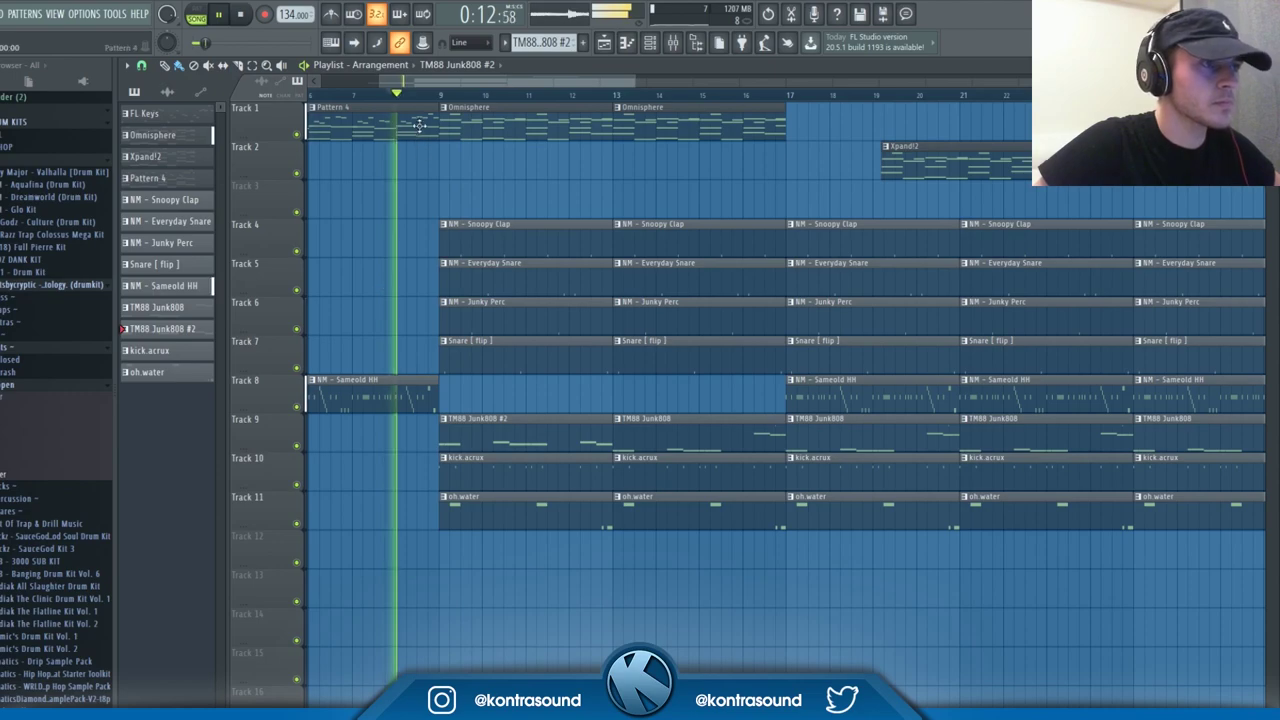
# - Remove the oh.water and Snare [ flip ] clips from bars 9 to 12 while auditioning the section
pyautogui.scroll(4, 425, 440)
pyautogui.rightClick(535, 527)
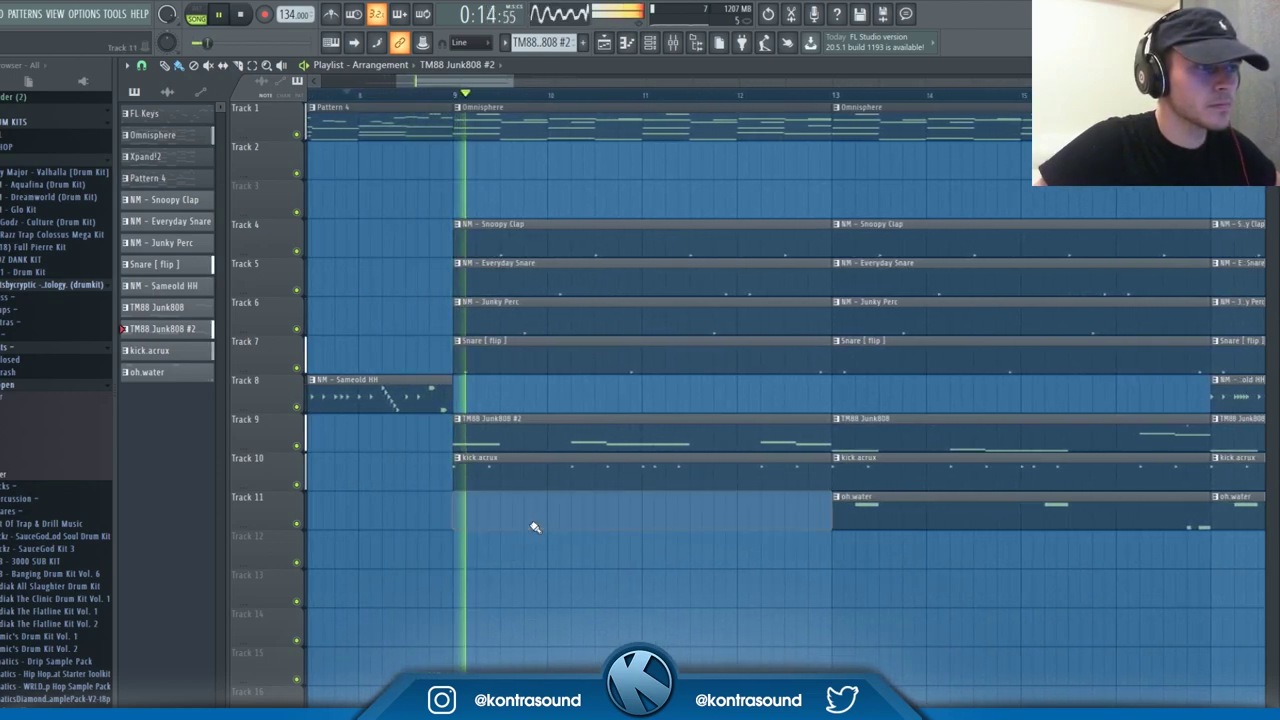
pyautogui.press('space')
pyautogui.press('space')
pyautogui.rightClick(540, 360)
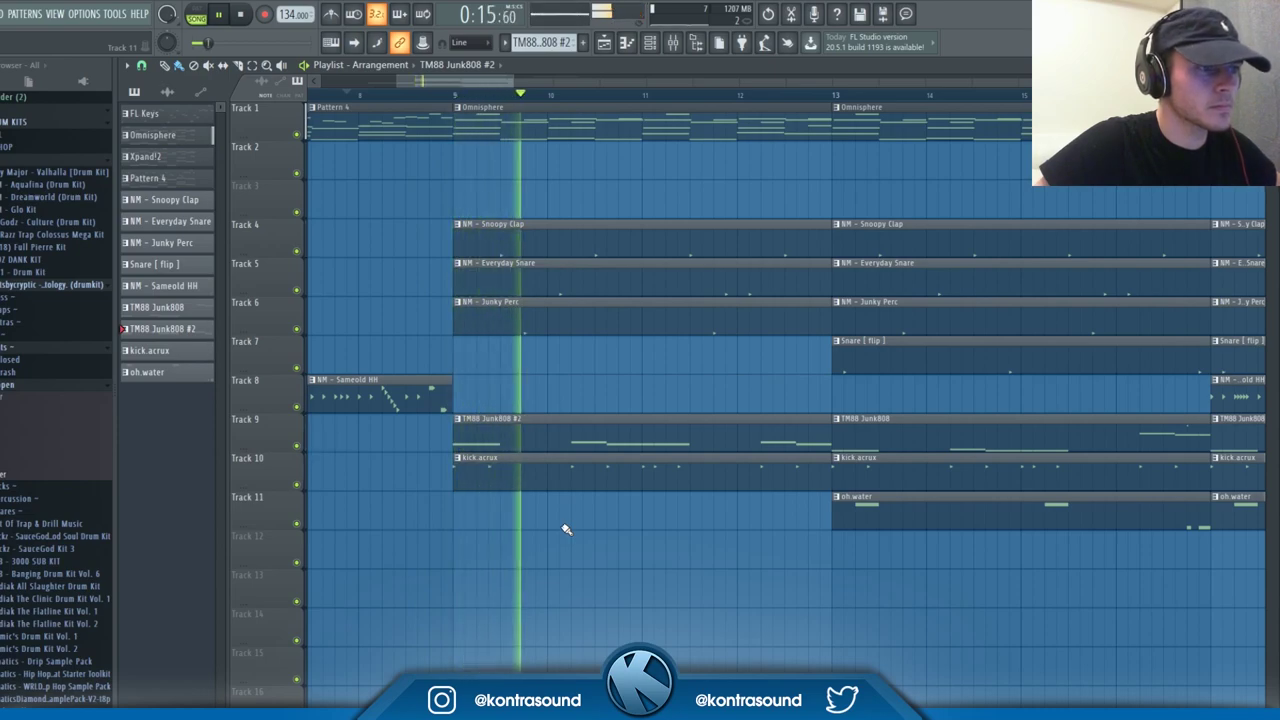
pyautogui.press('space')
pyautogui.press('space')
# - In the TM88 Junk808 #2 pattern, delete the E5 and D#5 notes in bar 2 and close the piano roll
pyautogui.doubleClick(478, 430)
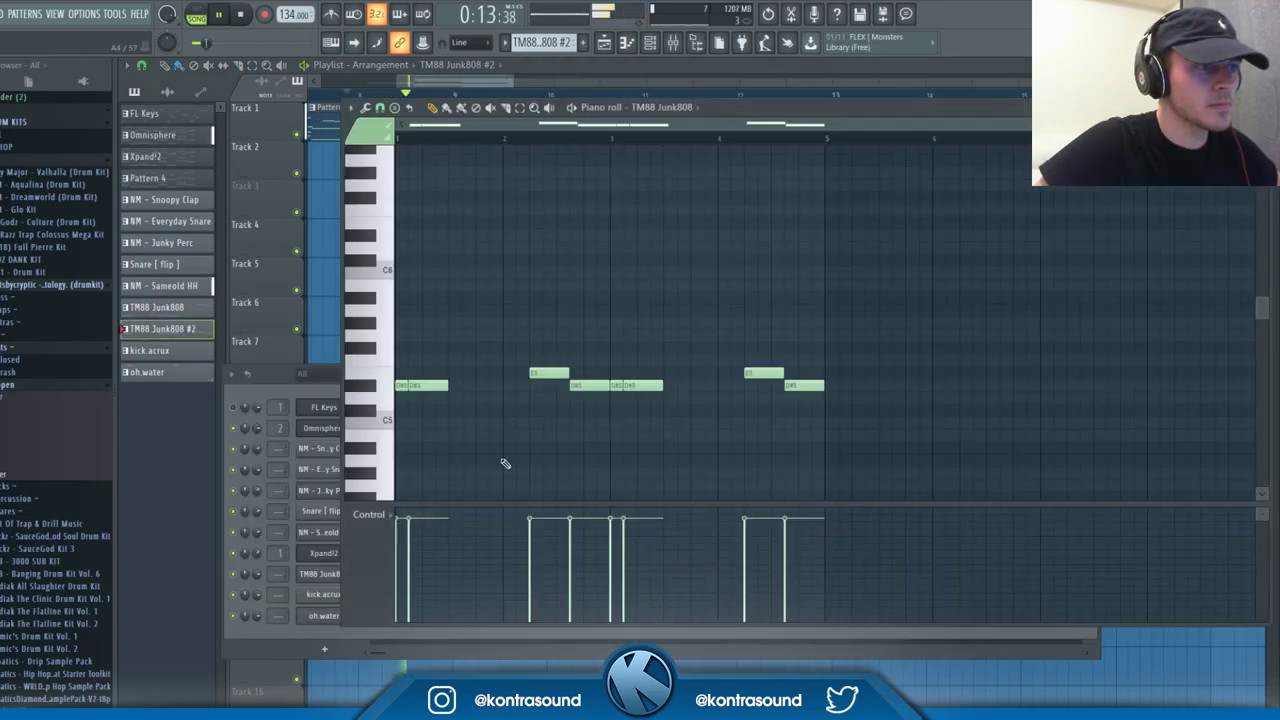
pyautogui.rightClick(547, 374)
pyautogui.rightClick(582, 386)
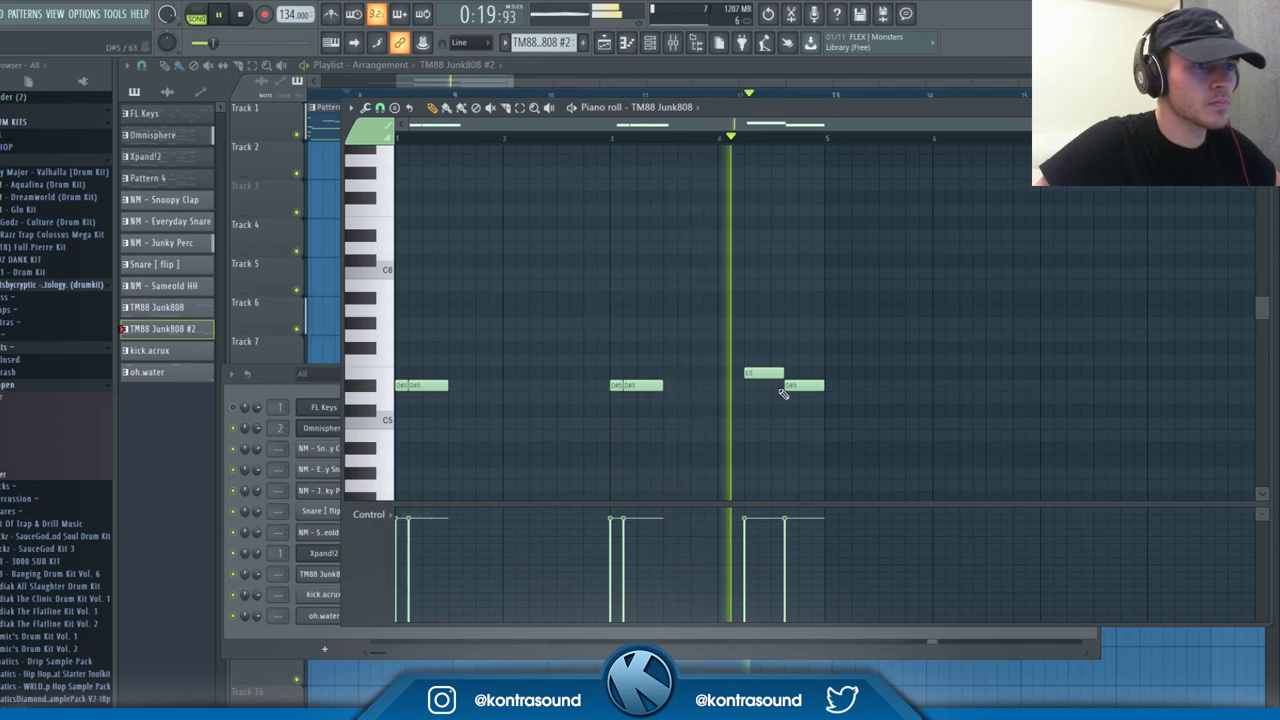
pyautogui.click(712, 76)
# - Replace the TM88 Junk808 clip at bar 13 with a copy of the TM88 Junk808 #2 clip
pyautogui.scroll(-4, 745, 302)
pyautogui.rightClick(857, 429)
pyautogui.keyDown('ctrl'); pyautogui.click(716, 426); pyautogui.keyUp('ctrl')
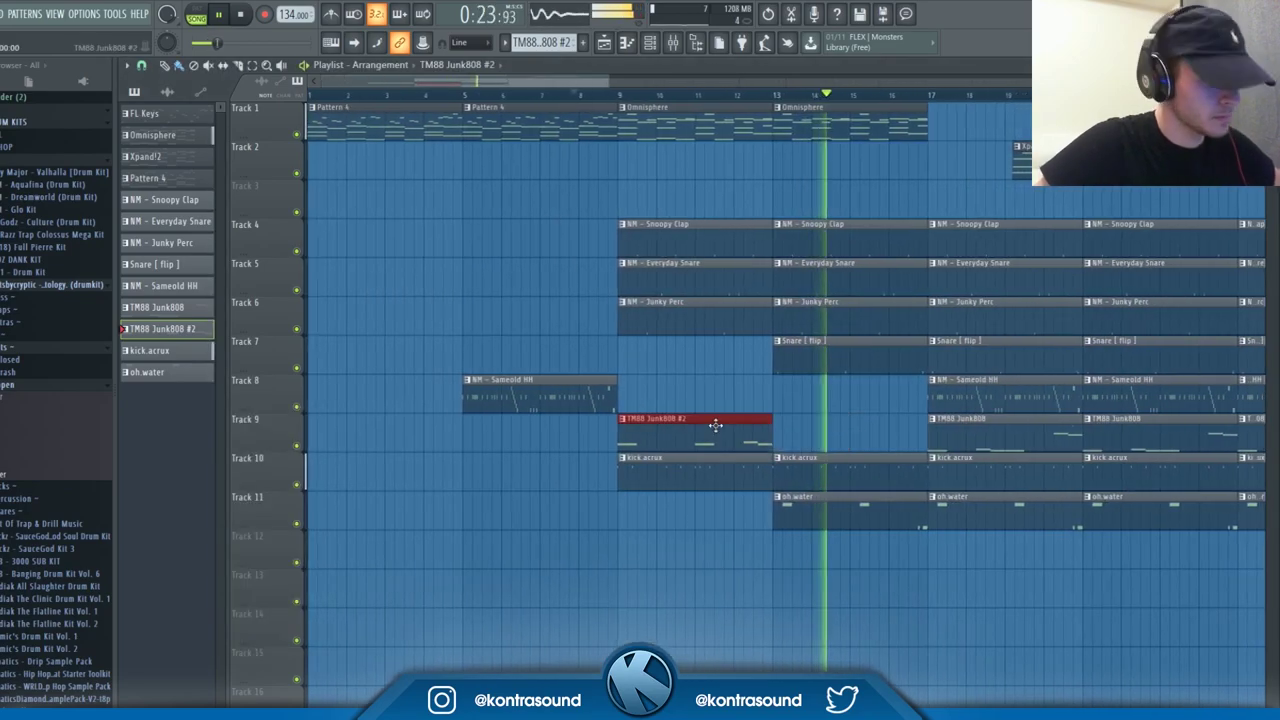
pyautogui.scroll(-4, 785, 354)
# - Shift the Xpand!2 clip on Track 2 further along the timeline and duplicate the two Omnisphere clips into bars 17 to 24
pyautogui.moveTo(825, 163); pyautogui.dragTo(1012, 165)
pyautogui.moveTo(777, 125); pyautogui.dragTo(590, 122)
pyautogui.hotkey('ctrl', 'b')
pyautogui.moveTo(1032, 169); pyautogui.dragTo(1028, 169)
pyautogui.scroll(-2, 928, 270)
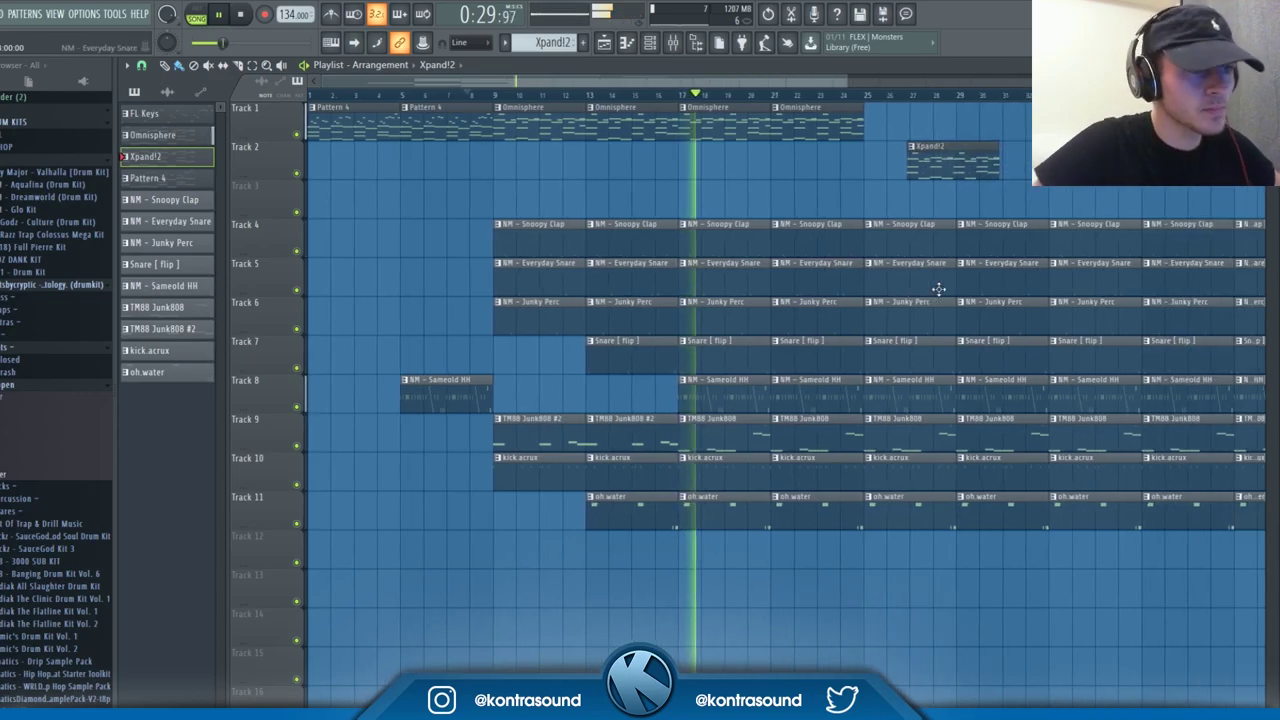
# - Move the Xpand!2 clip to bar 17 on Track 2 and add a second one at bar 21
pyautogui.scroll(3, 1037, 317)
pyautogui.click(336, 96)
pyautogui.moveTo(820, 157); pyautogui.dragTo(488, 147)
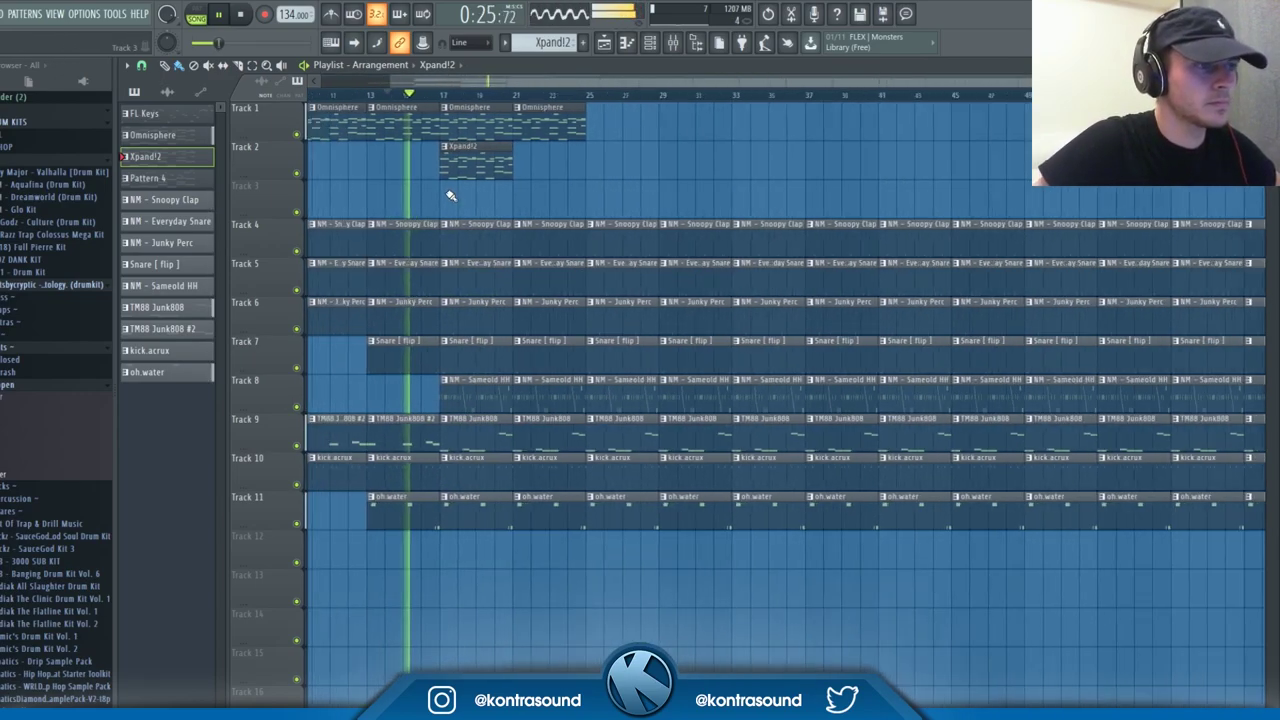
pyautogui.scroll(-2, 449, 192)
pyautogui.scroll(2, 629, 163)
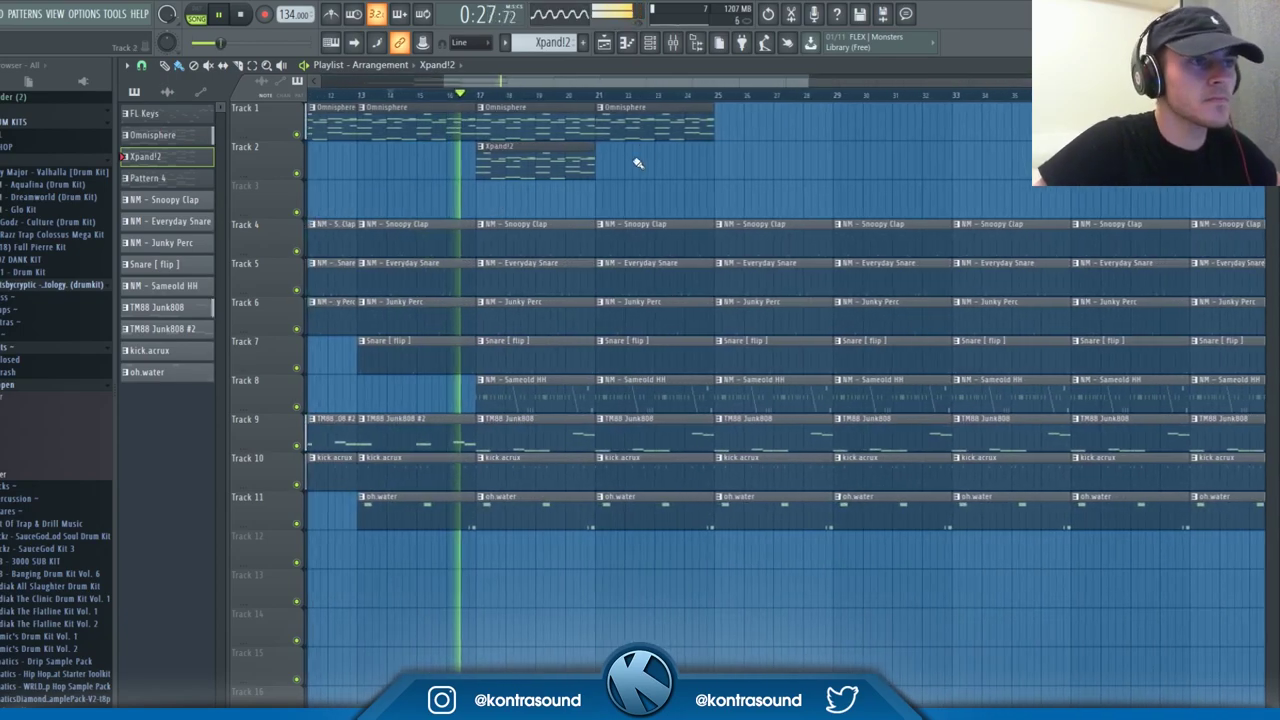
pyautogui.click(628, 162)
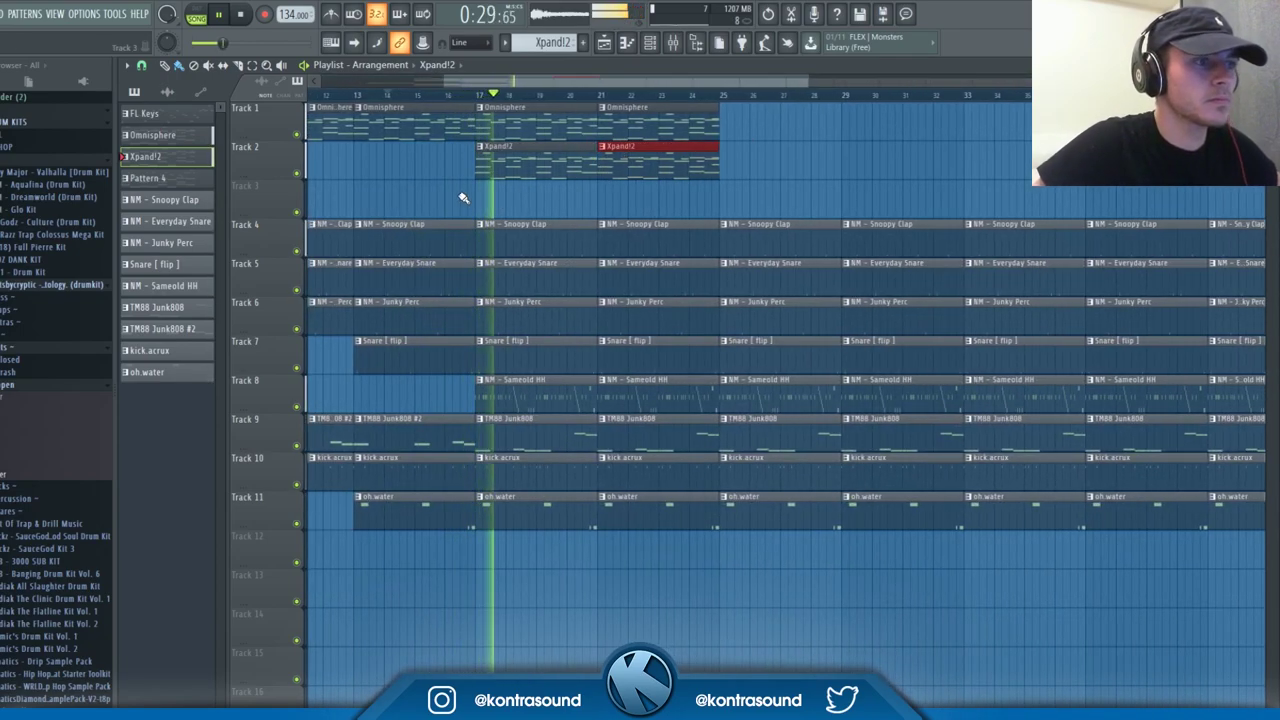
# - Review the whole arrangement and restart playback from an earlier point in the timeline
pyautogui.scroll(-4, 450, 200)
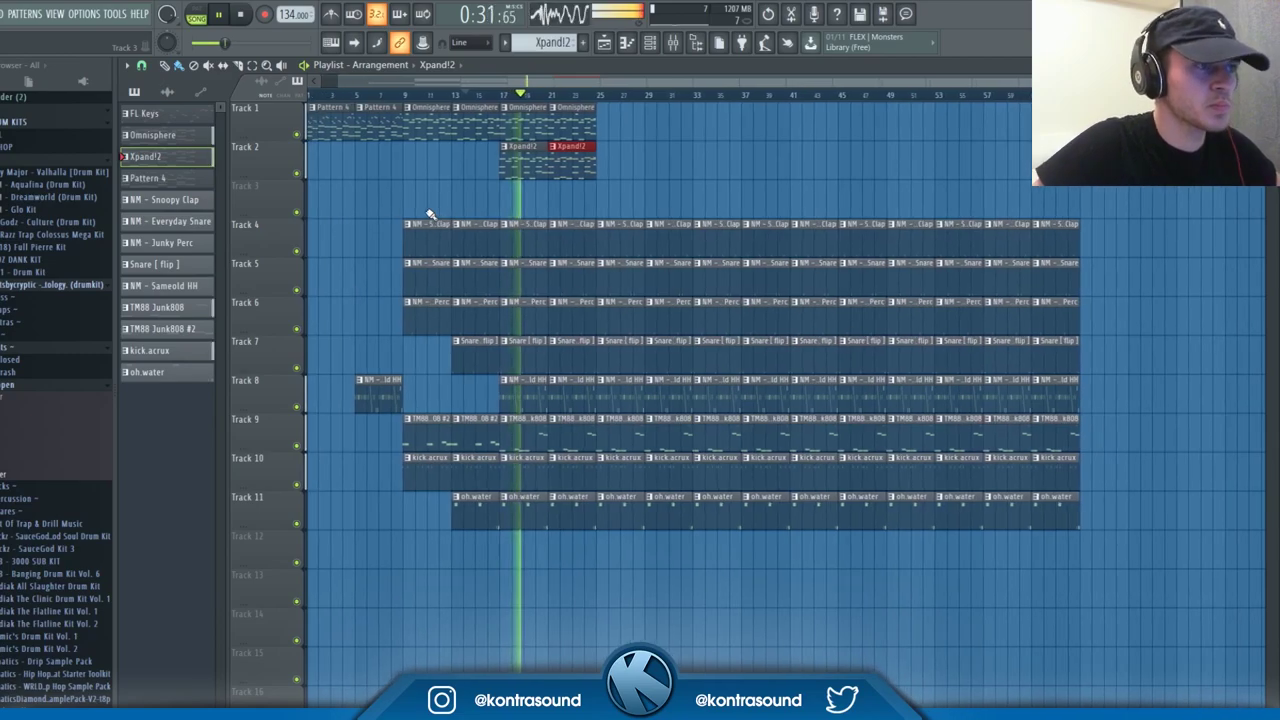
pyautogui.press('space')
pyautogui.scroll(2, 430, 213)
pyautogui.moveTo(408, 81); pyautogui.dragTo(374, 82)
pyautogui.click(443, 95)
pyautogui.press('space')
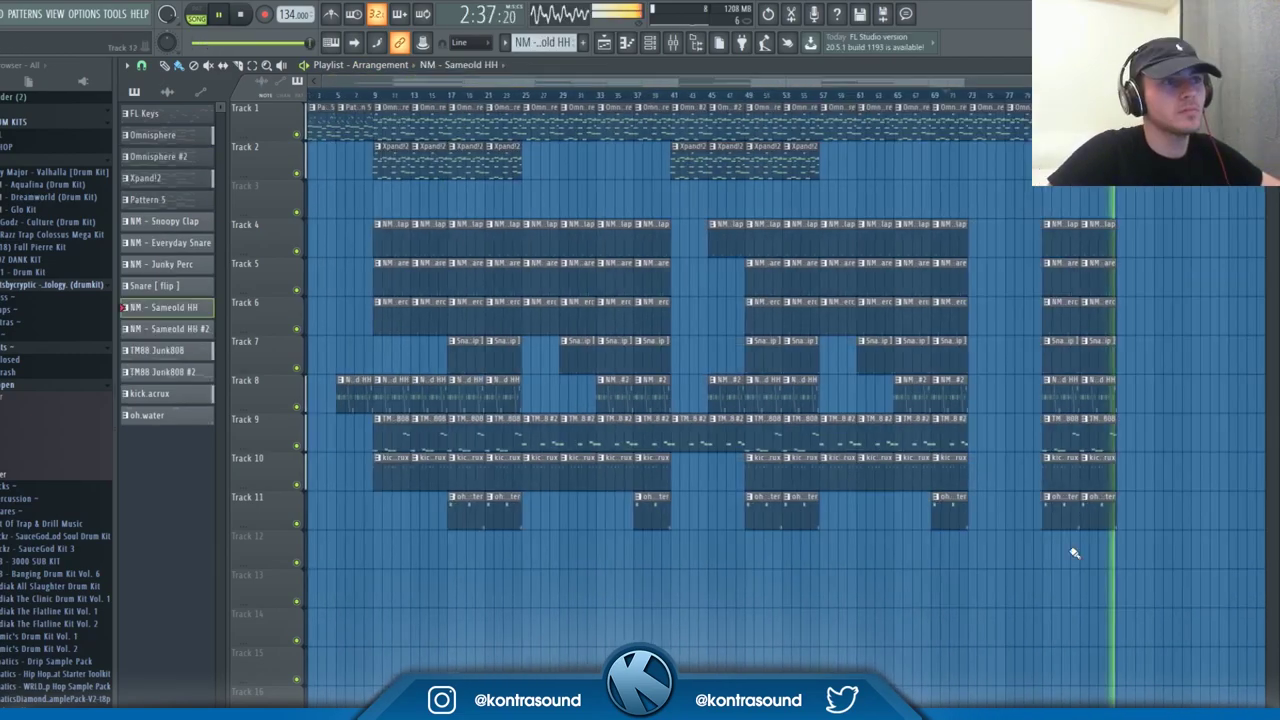
# - Stop playback and select bars 17 to 20 of the finished arrangement as the loop region
pyautogui.press('space')
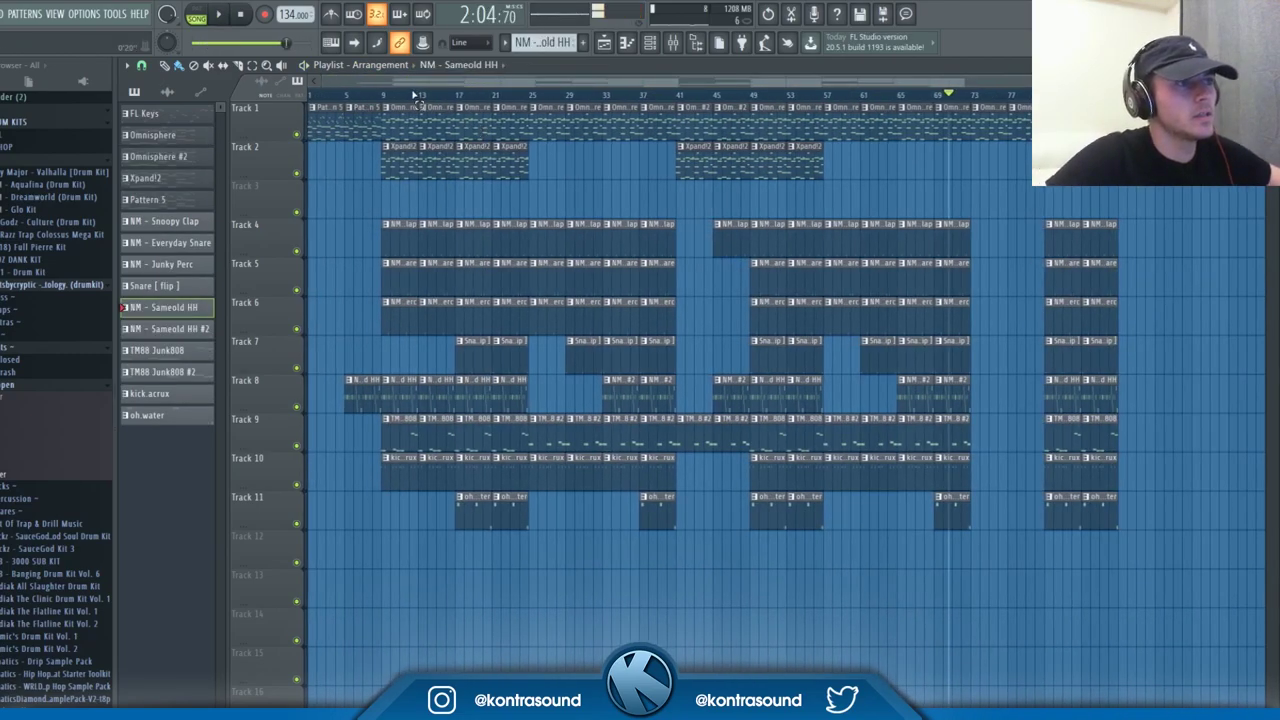
pyautogui.scroll(5, 480, 100)
pyautogui.scroll(2, 497, 102)
pyautogui.moveTo(540, 96); pyautogui.dragTo(818, 118)
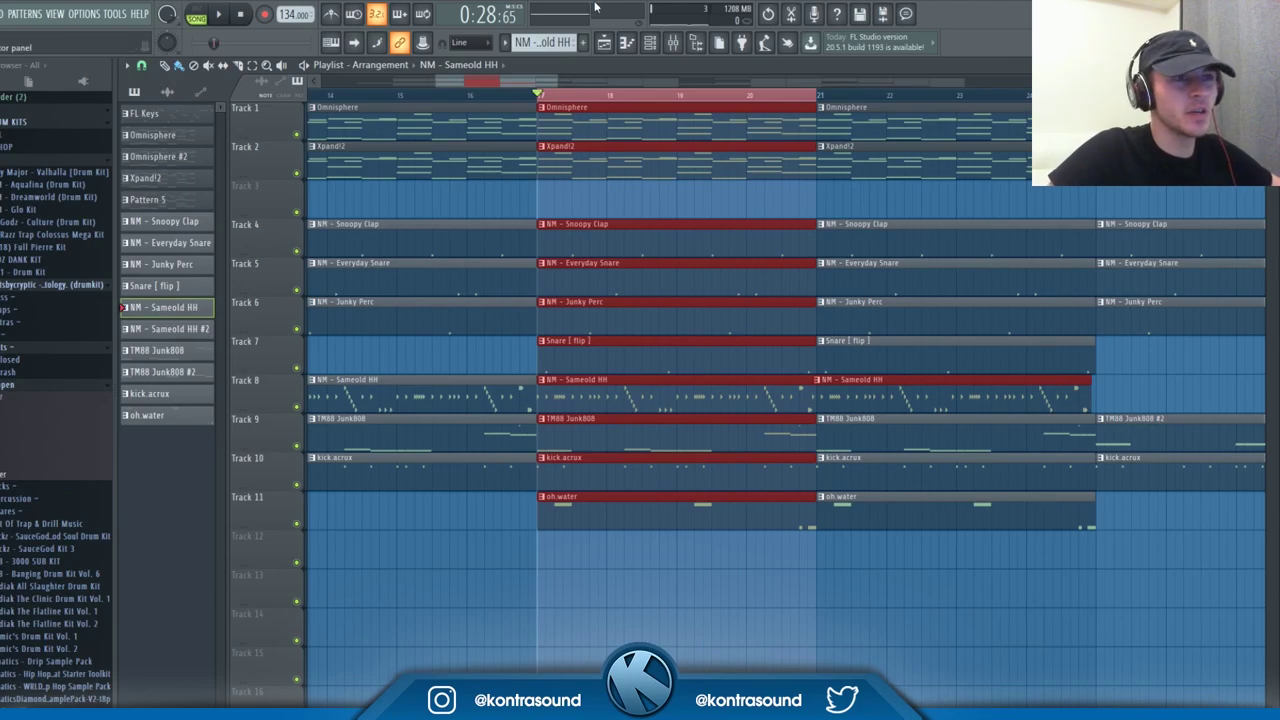
# - Look over the channel rack and open the mixer for the looped section
pyautogui.click(632, 48)
pyautogui.click(632, 48)
pyautogui.click(650, 44)
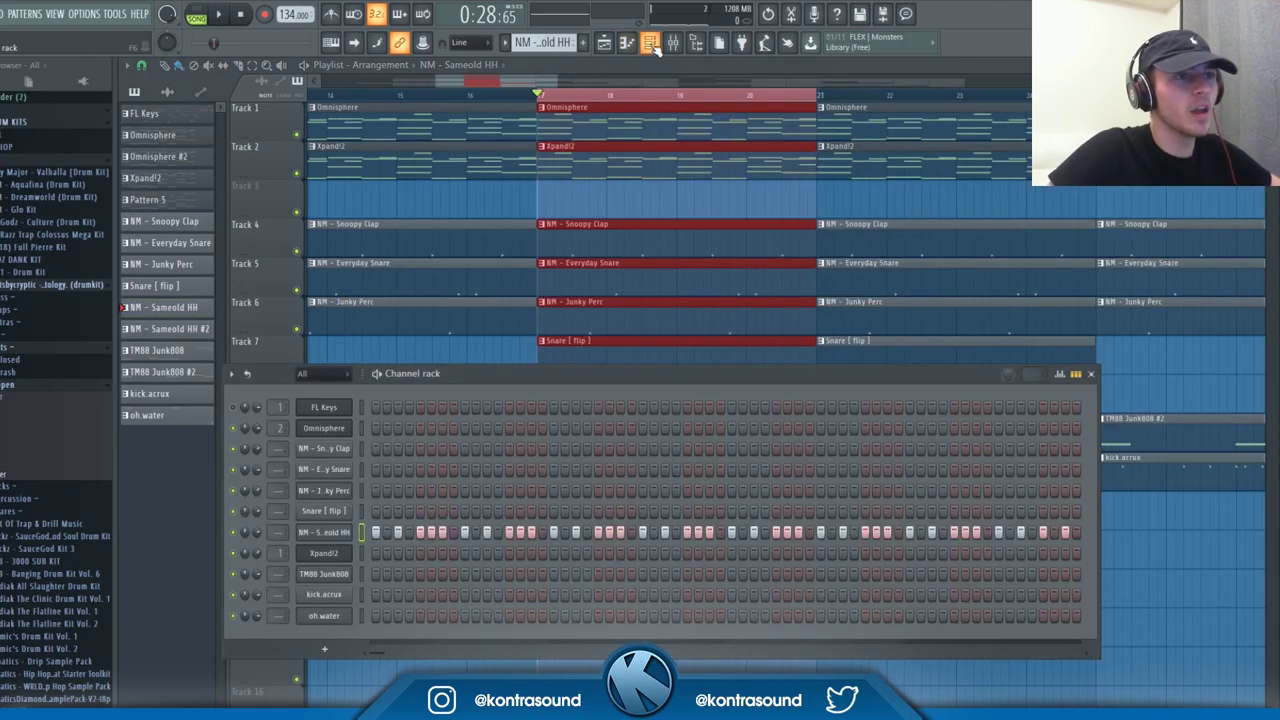
pyautogui.click(650, 44)
pyautogui.click(672, 42)
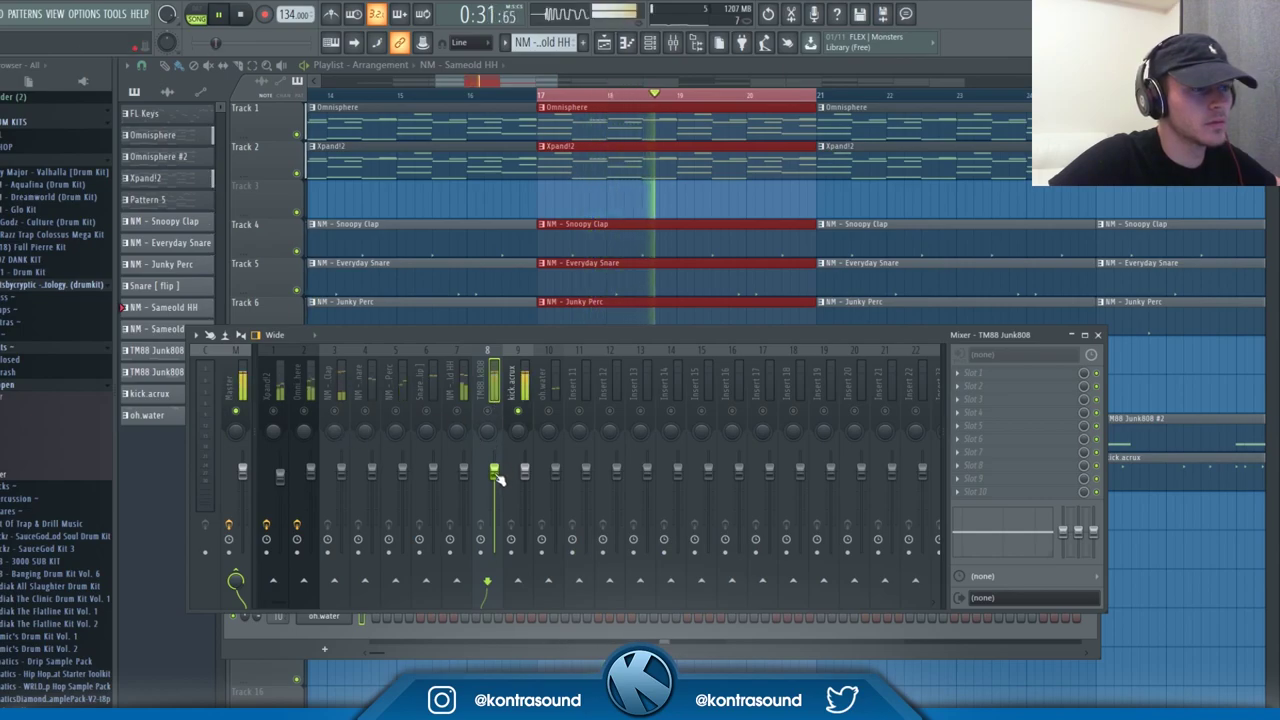
# - Try raising the kick.acrux mixer fader and reset it to its default level
pyautogui.click(525, 472)
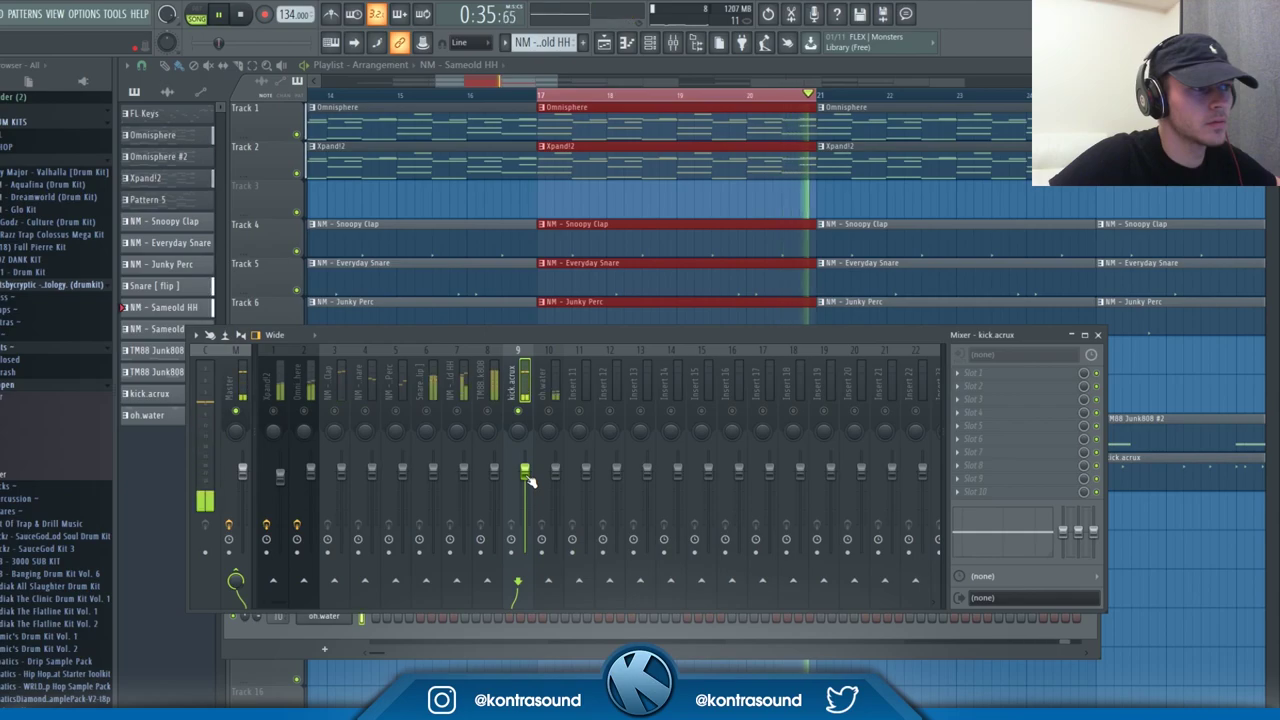
pyautogui.moveTo(530, 481); pyautogui.dragTo(530, 467)
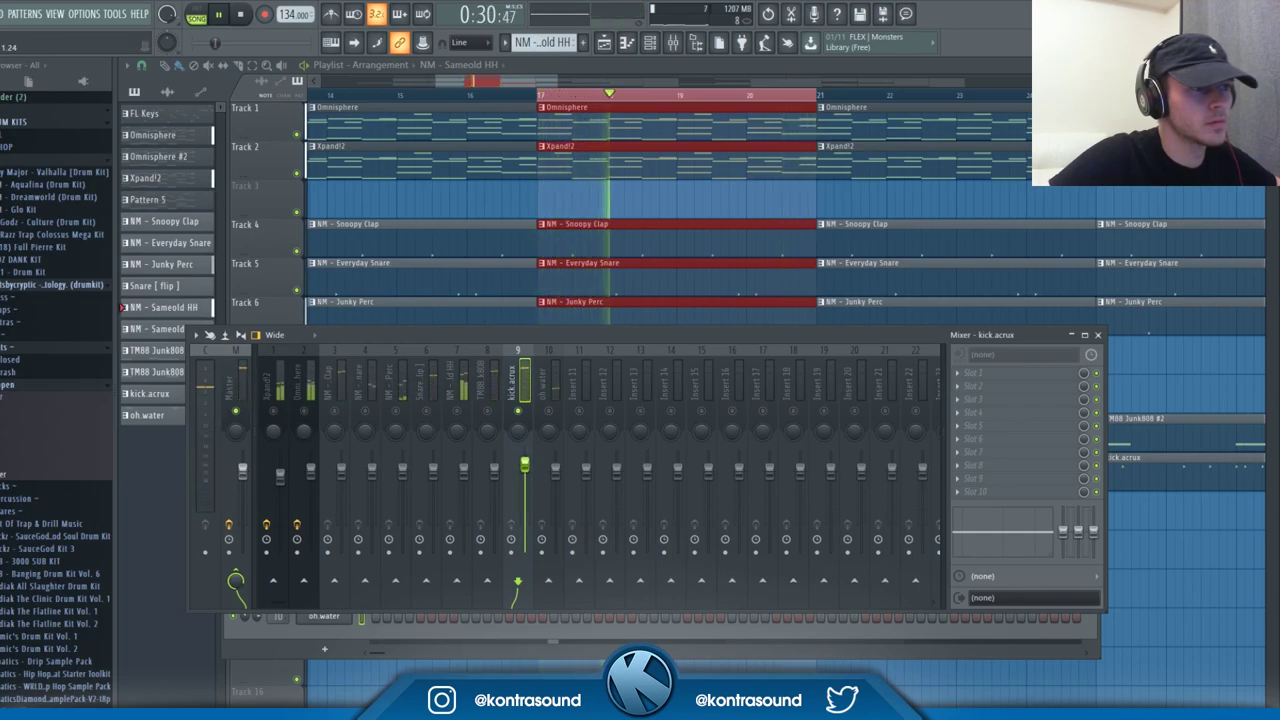
pyautogui.rightClick(538, 476)
pyautogui.click(538, 478)
# - Check the channel rack, and in the mixer unmute the TM88 Junk808 track and lower its fader slightly
pyautogui.click(650, 43)
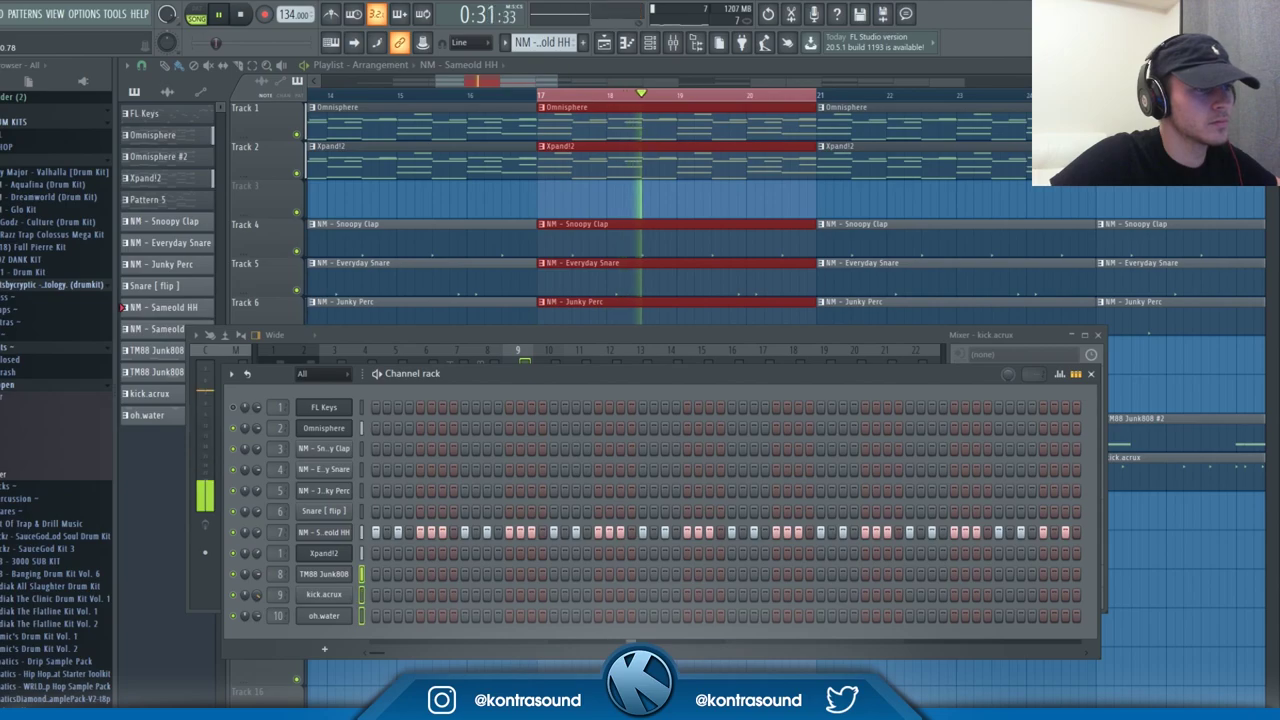
pyautogui.press('F9')
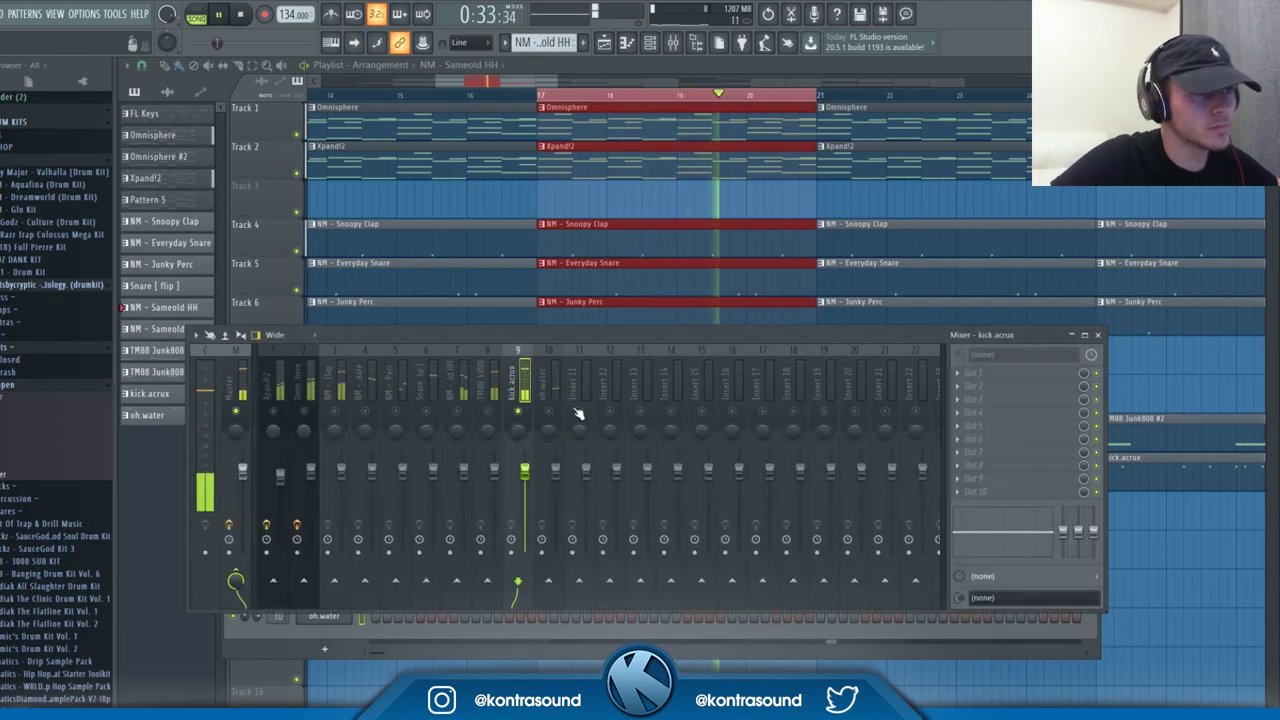
pyautogui.click(487, 411)
pyautogui.moveTo(494, 472); pyautogui.dragTo(495, 486)
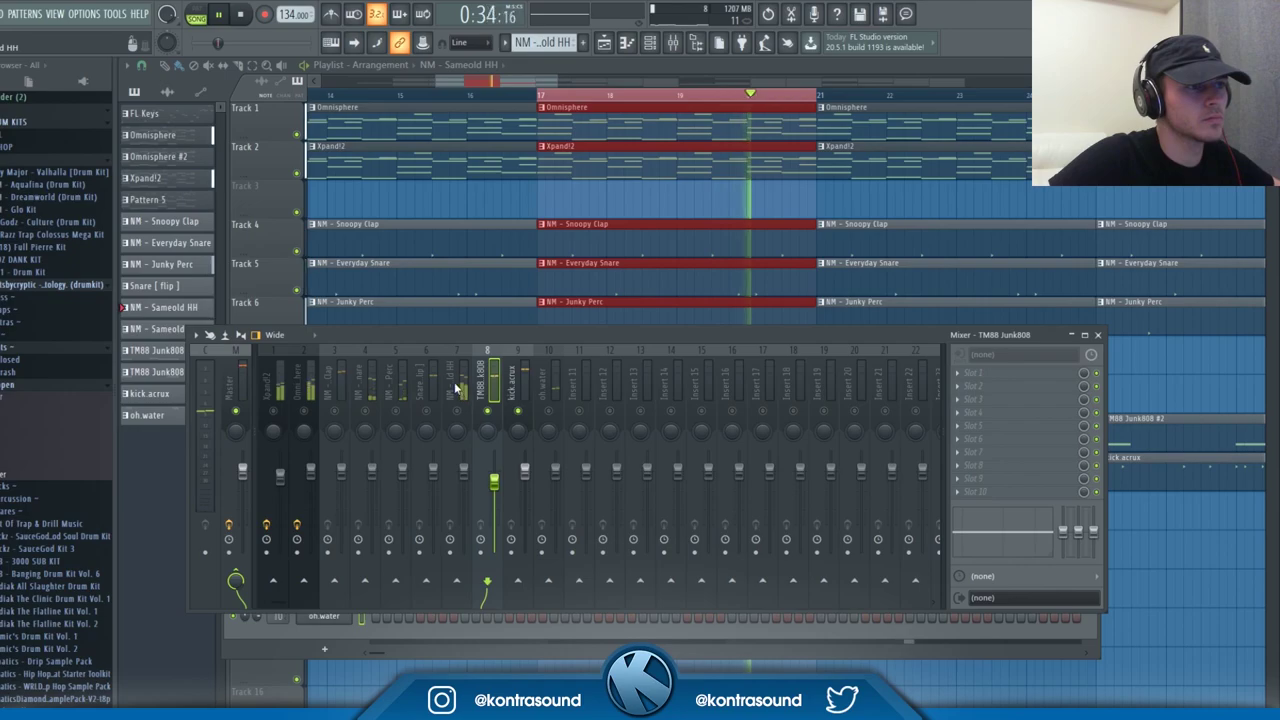
# - Unmute the Snoopy Clap and Snare [ flip ] mixer tracks and lower both faders to balance them in the loop
pyautogui.click(456, 390)
pyautogui.click(338, 415)
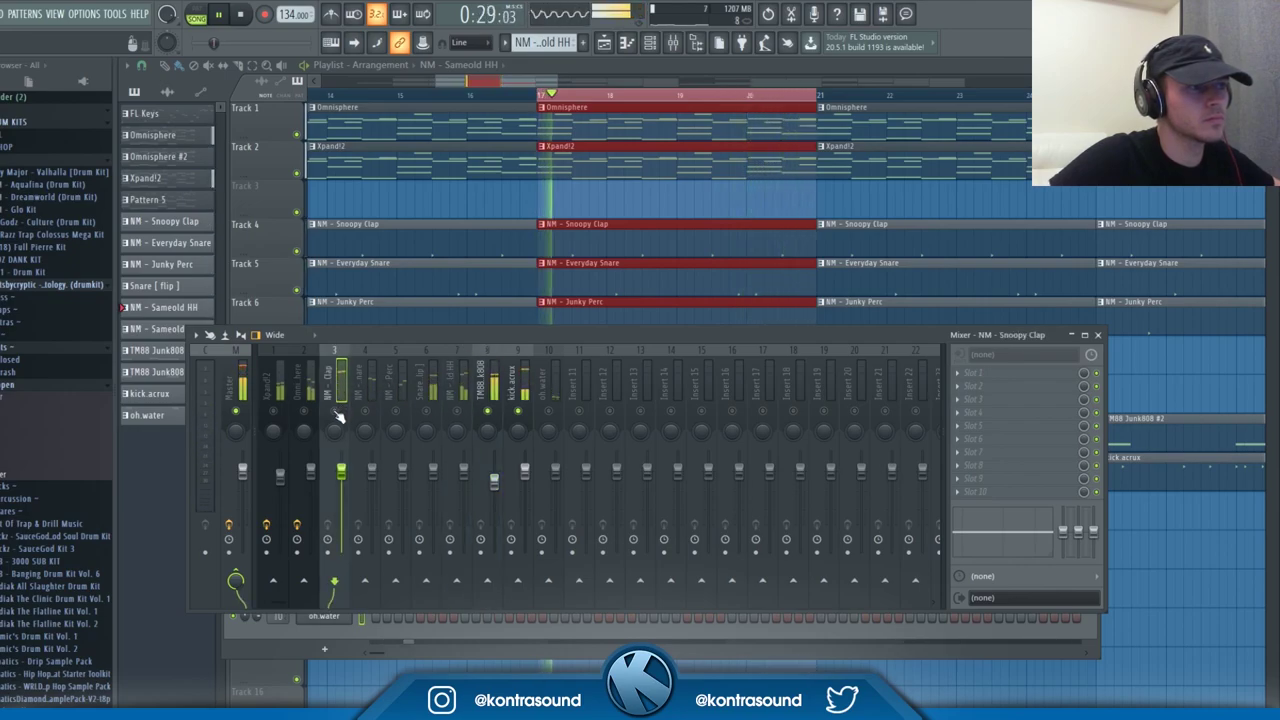
pyautogui.moveTo(343, 474); pyautogui.dragTo(343, 482)
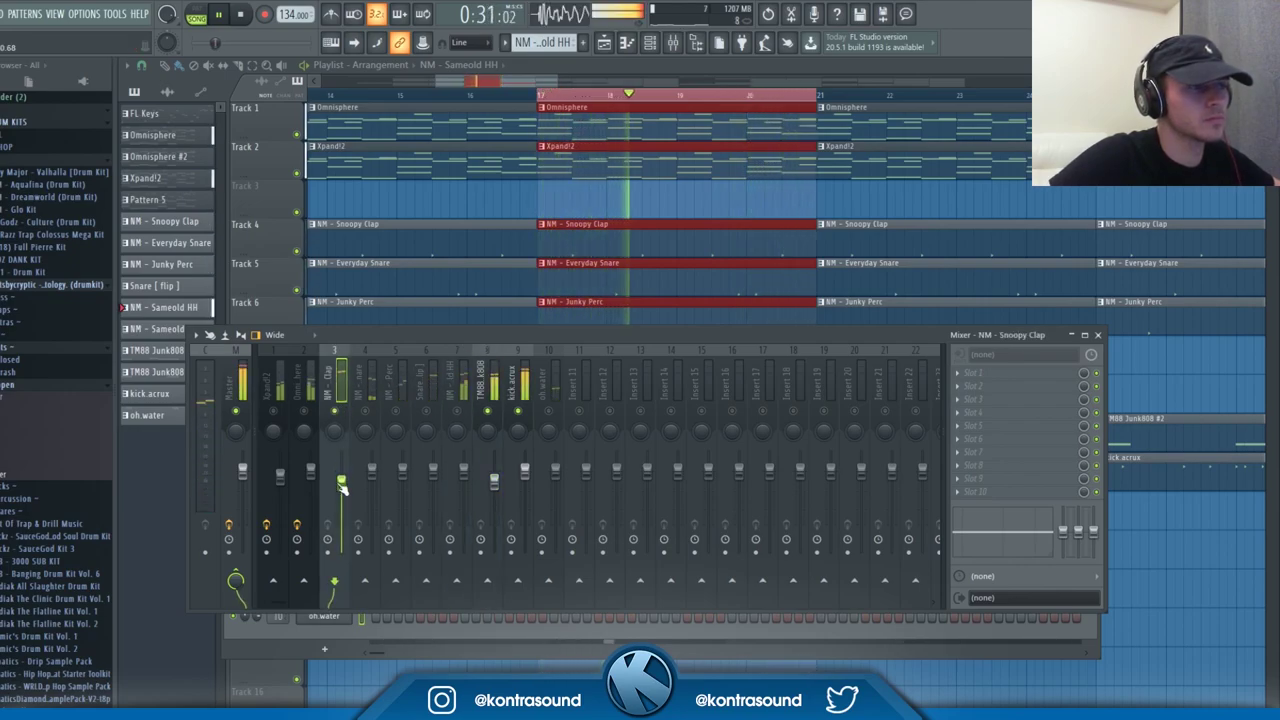
pyautogui.click(428, 390)
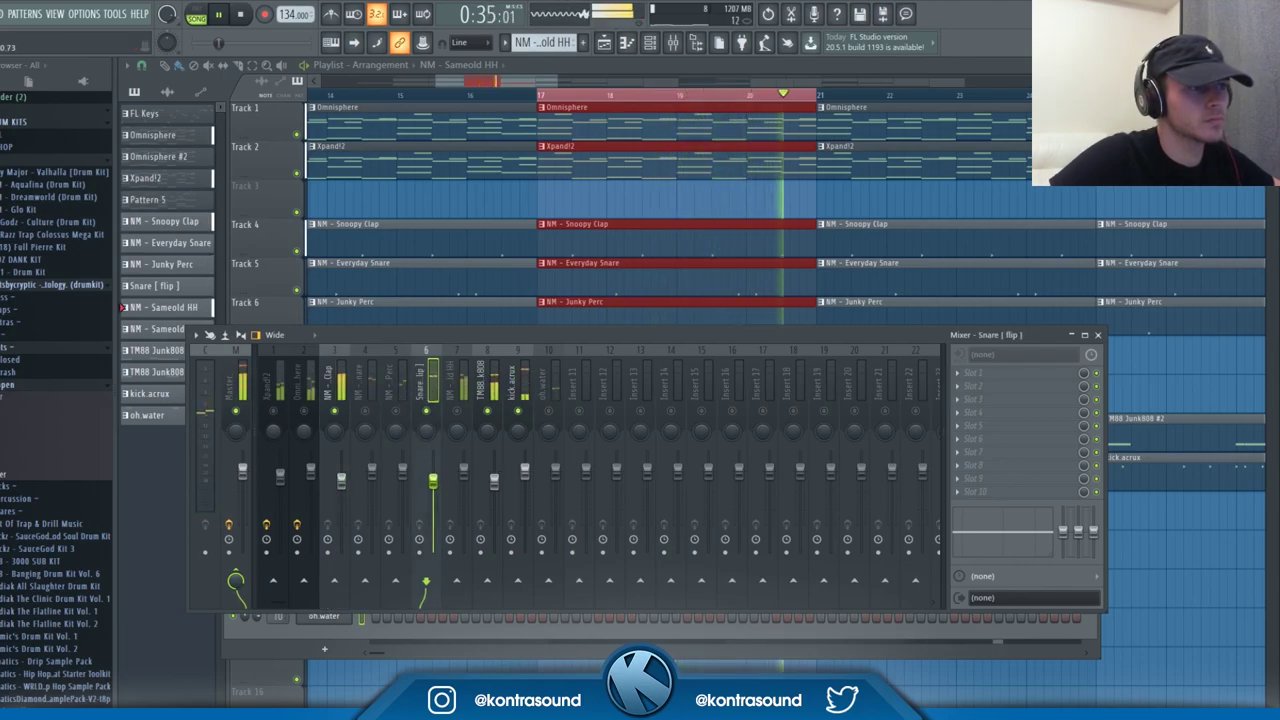
pyautogui.moveTo(434, 488); pyautogui.dragTo(434, 494)
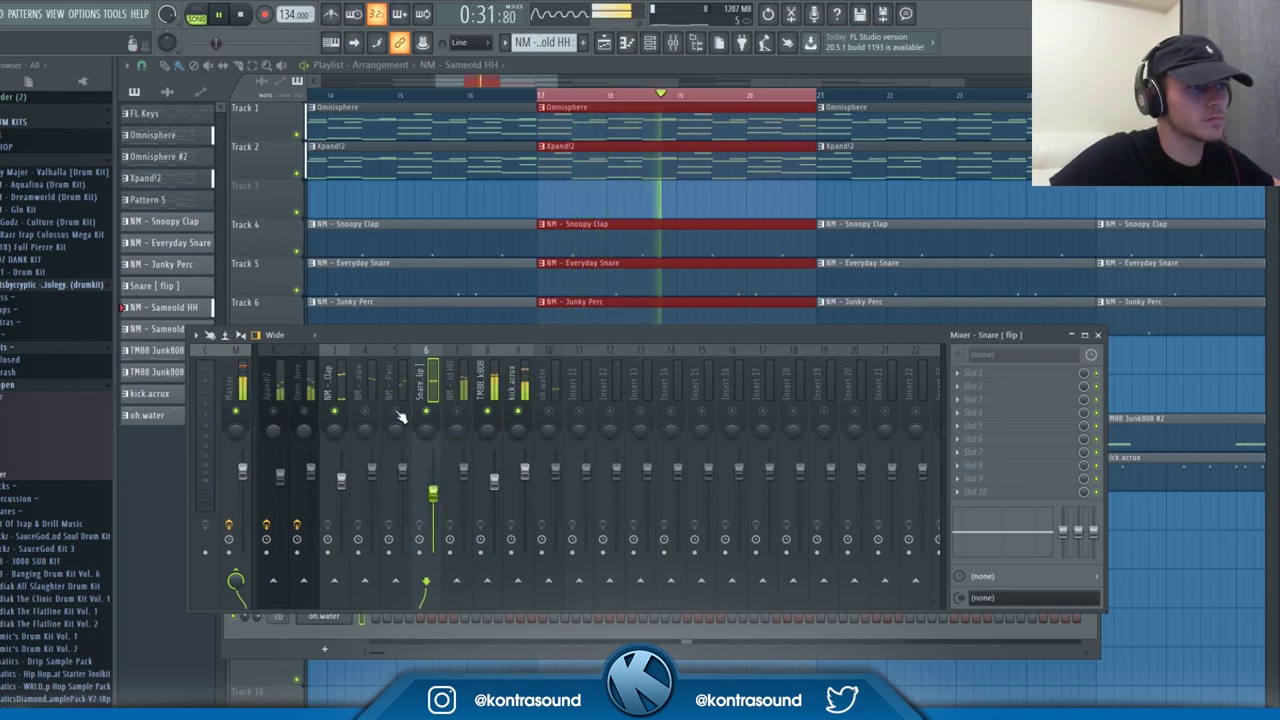
# - Unmute the Junky Perc and Everyday Snare mixer tracks and lower their faders, with Junky Perc the quieter one
pyautogui.click(398, 414)
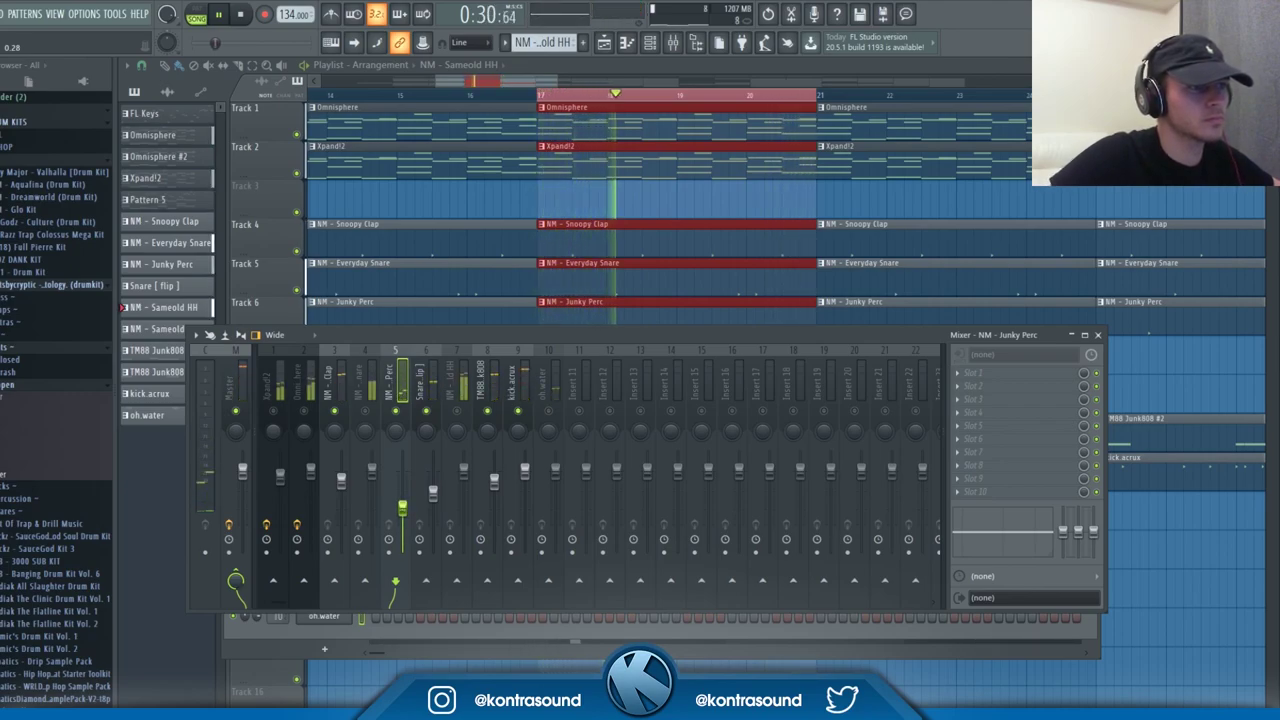
pyautogui.click(367, 395)
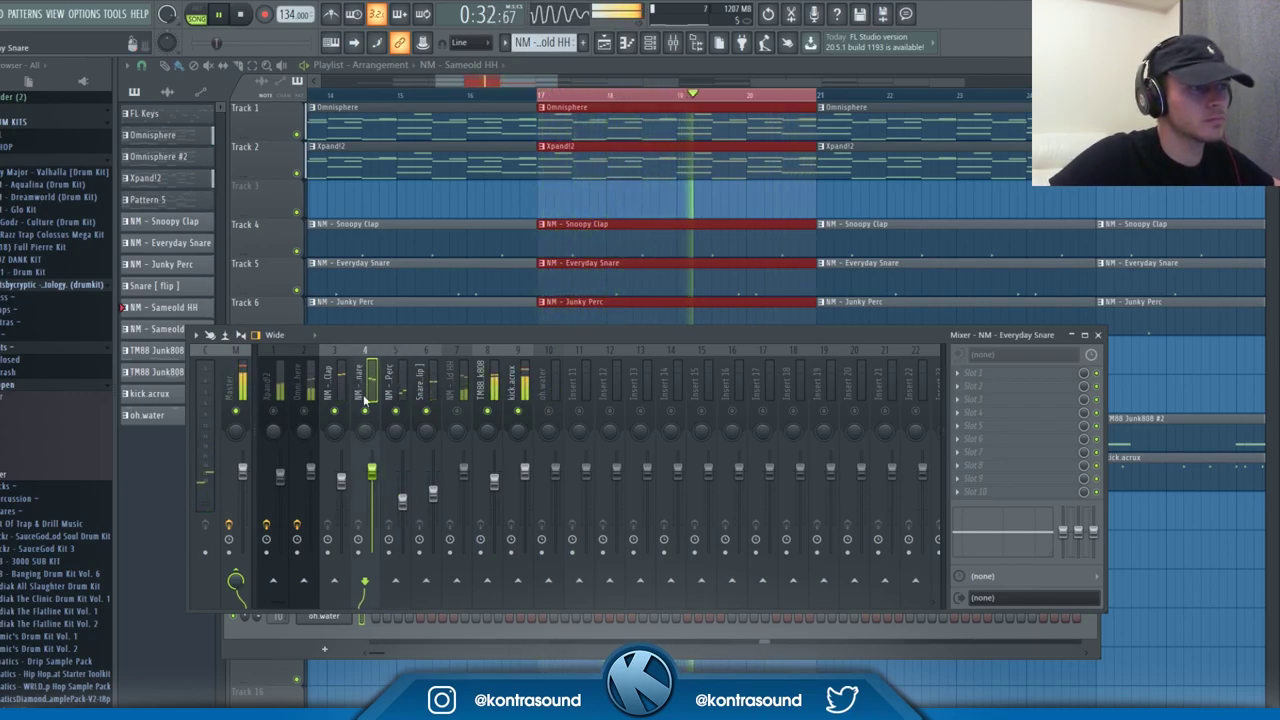
pyautogui.moveTo(372, 494); pyautogui.dragTo(372, 501)
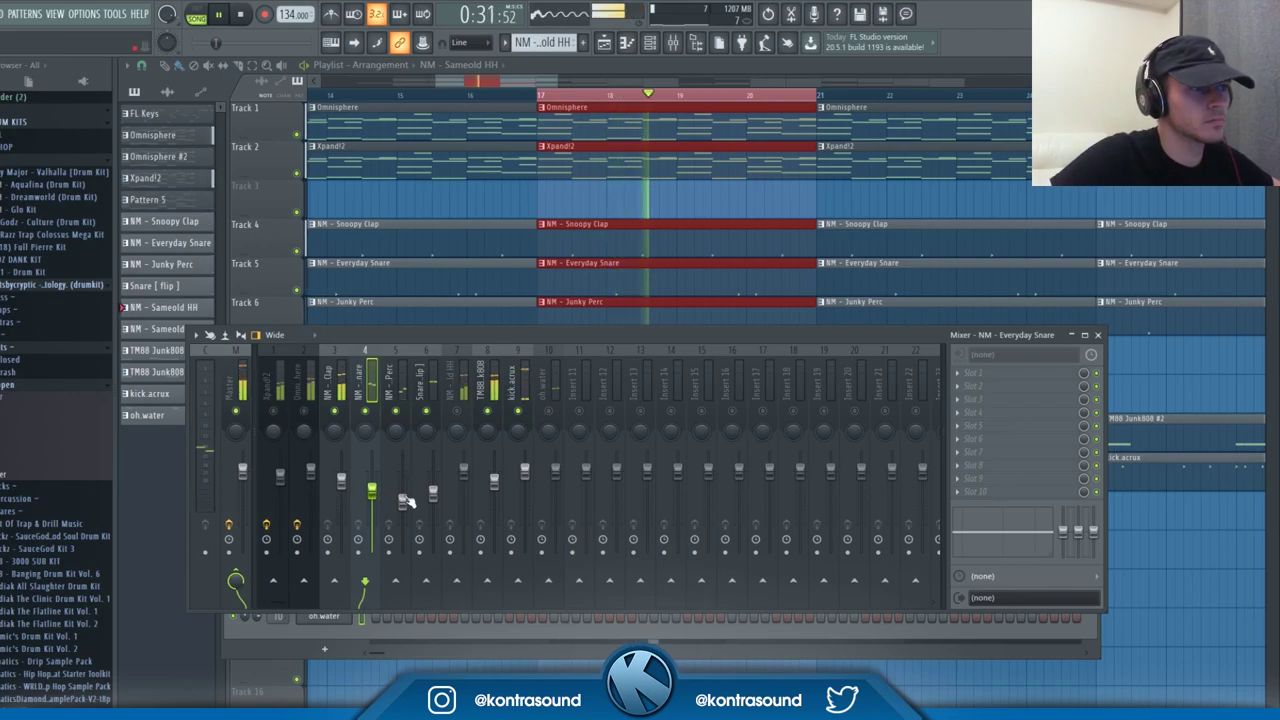
pyautogui.moveTo(403, 498); pyautogui.dragTo(403, 505)
# - Unmute the Sameold HH, oh.water, Omnisphere and Xpand!2 mixer tracks and lower their faders slightly
pyautogui.click(461, 412)
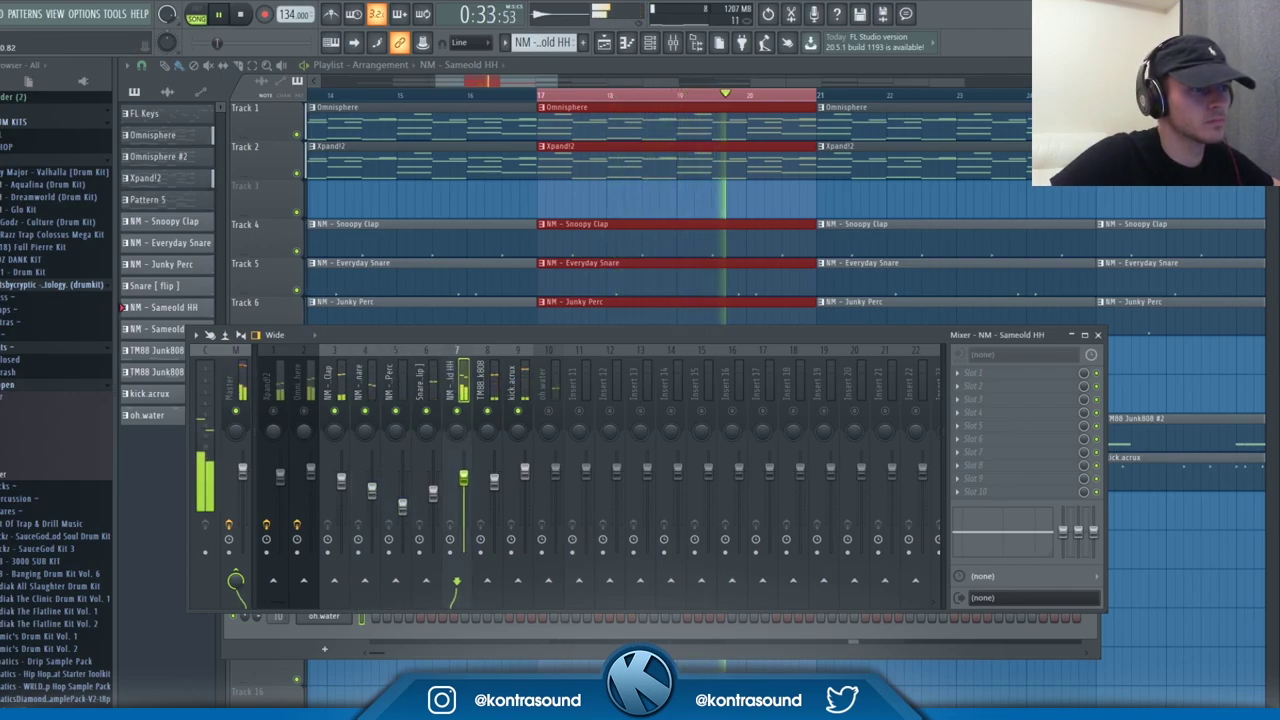
pyautogui.click(550, 392)
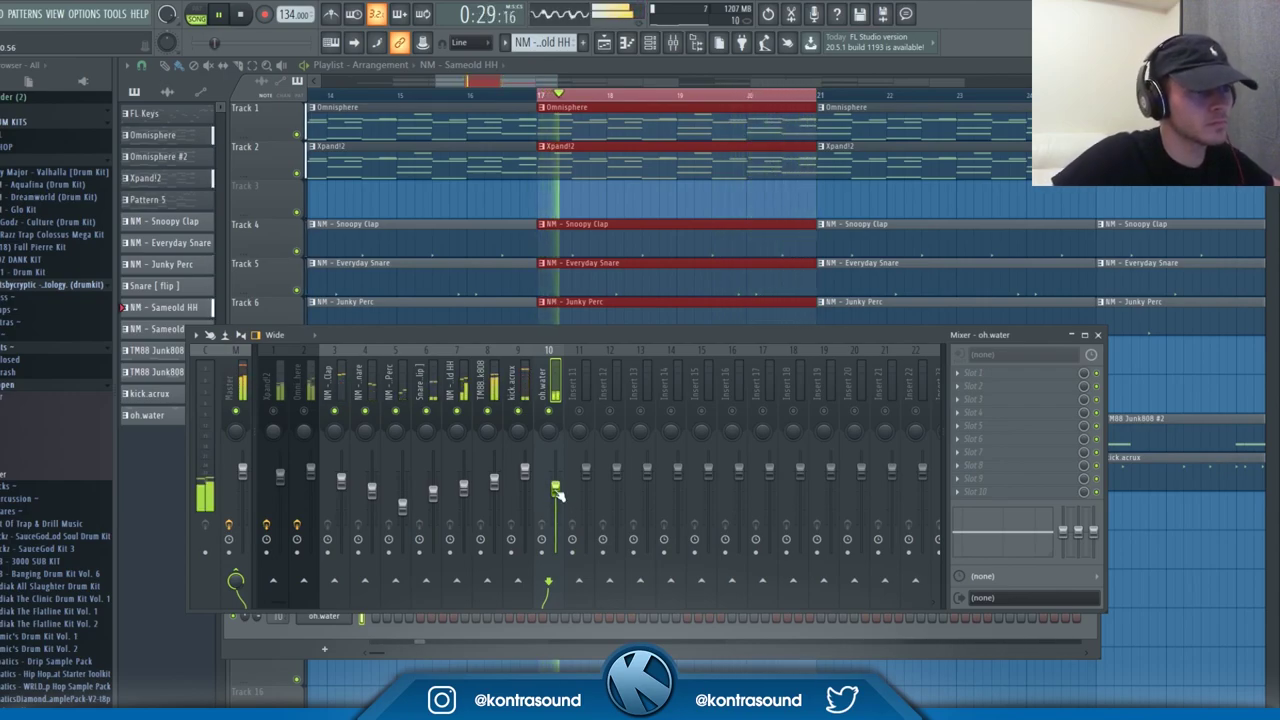
pyautogui.click(303, 392)
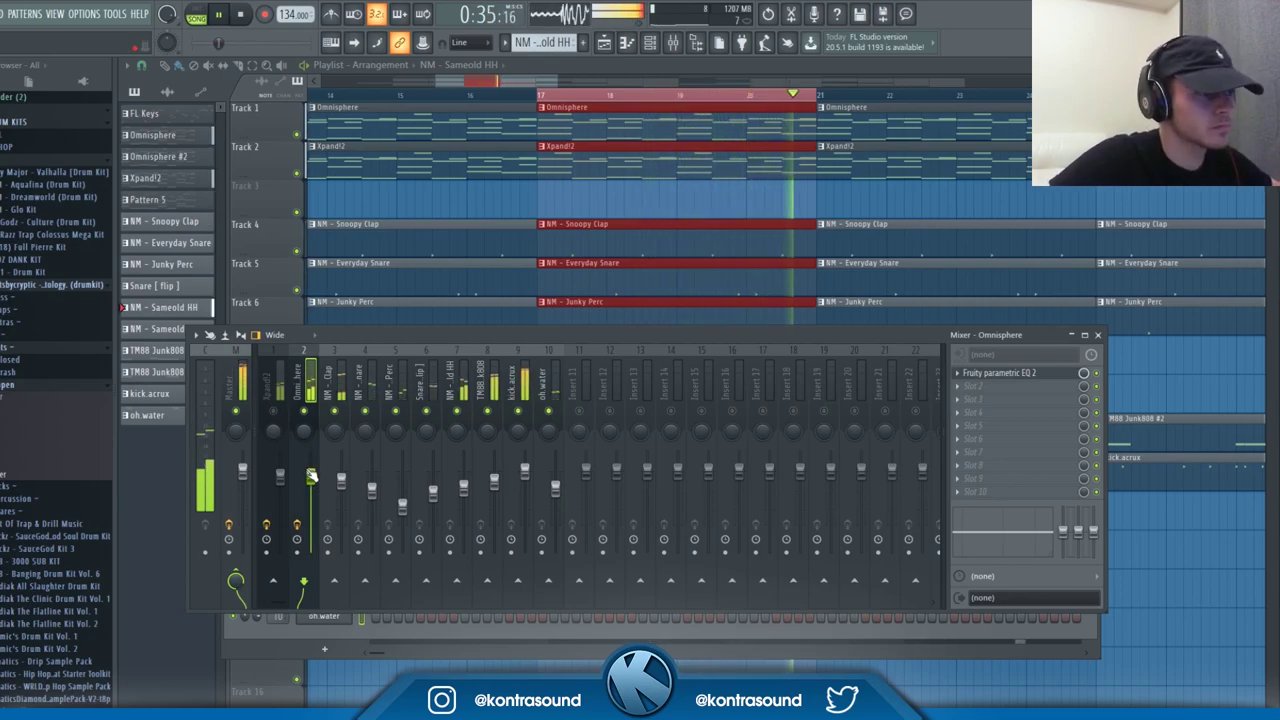
pyautogui.click(270, 408)
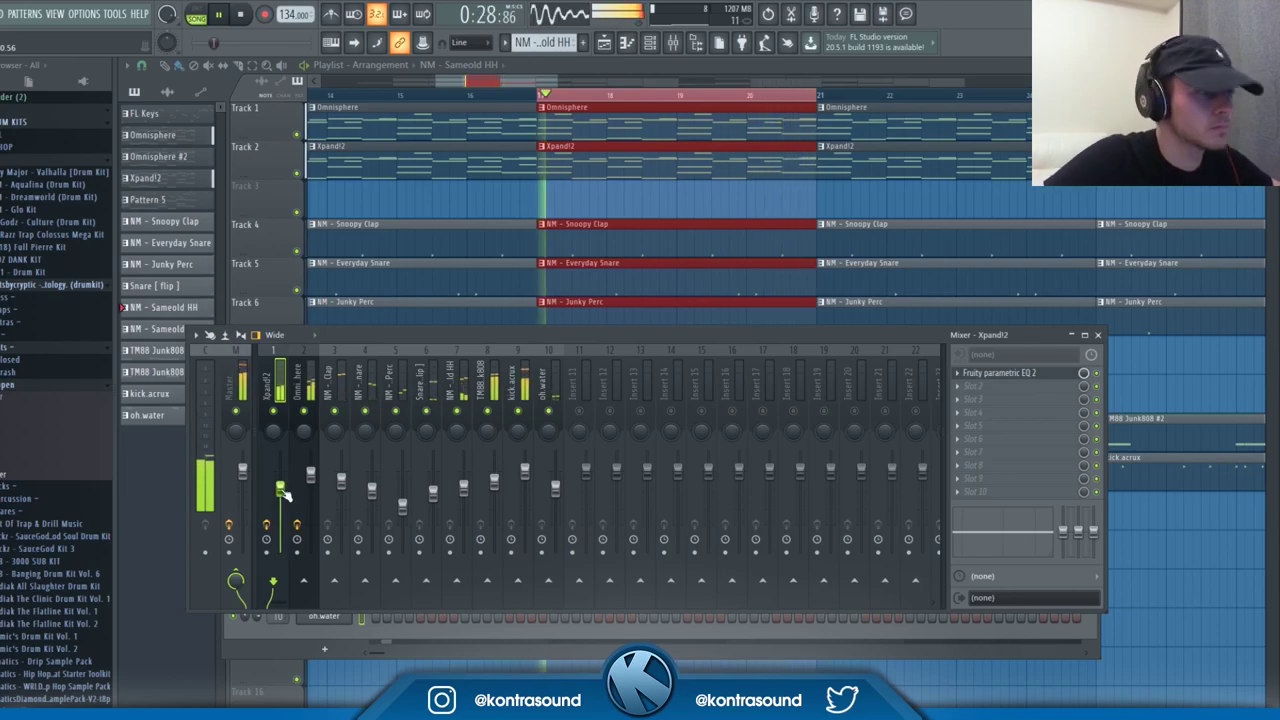
# - Load Ozone 8 into the second effect slot of the Master track, below Edison
pyautogui.click(234, 390)
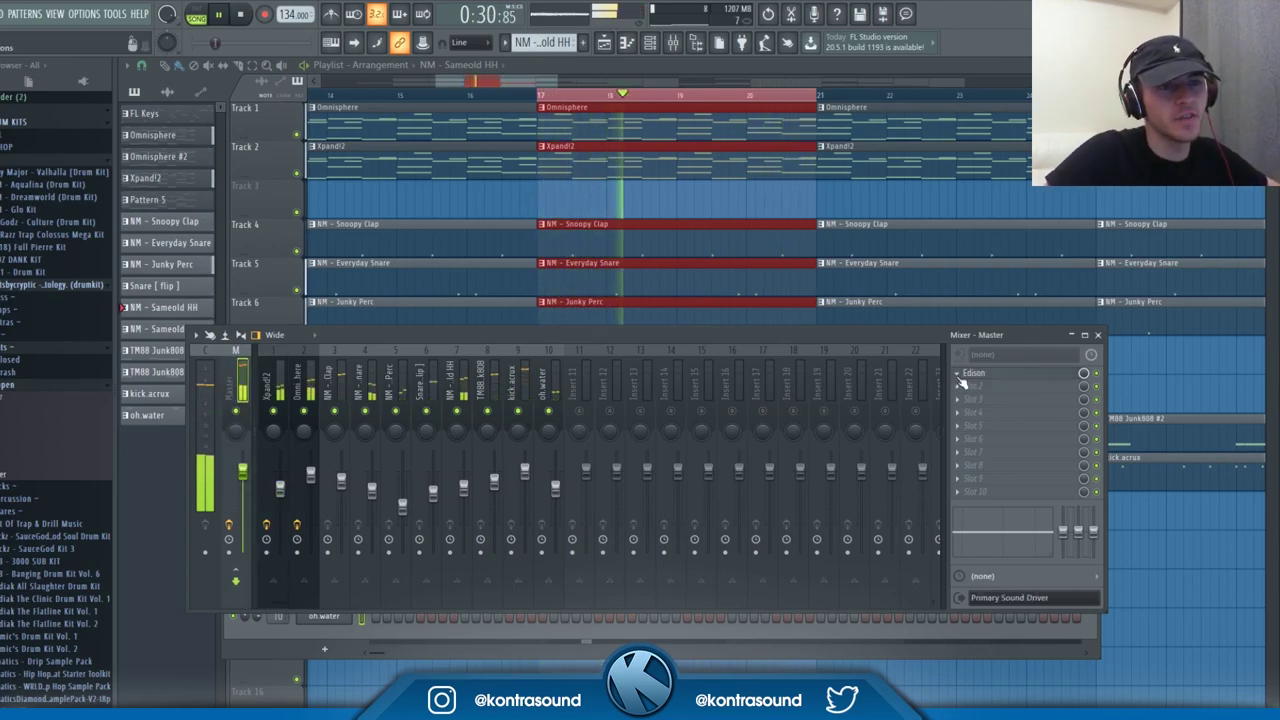
pyautogui.click(960, 386)
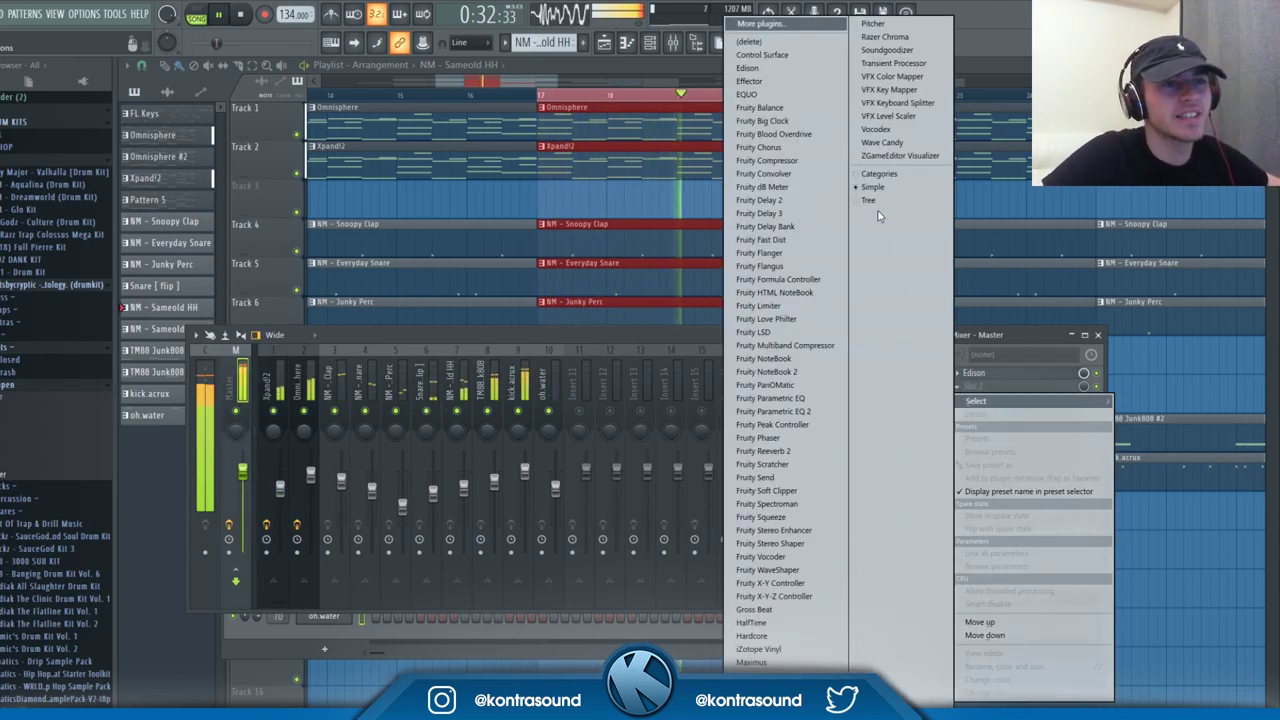
pyautogui.click(797, 25)
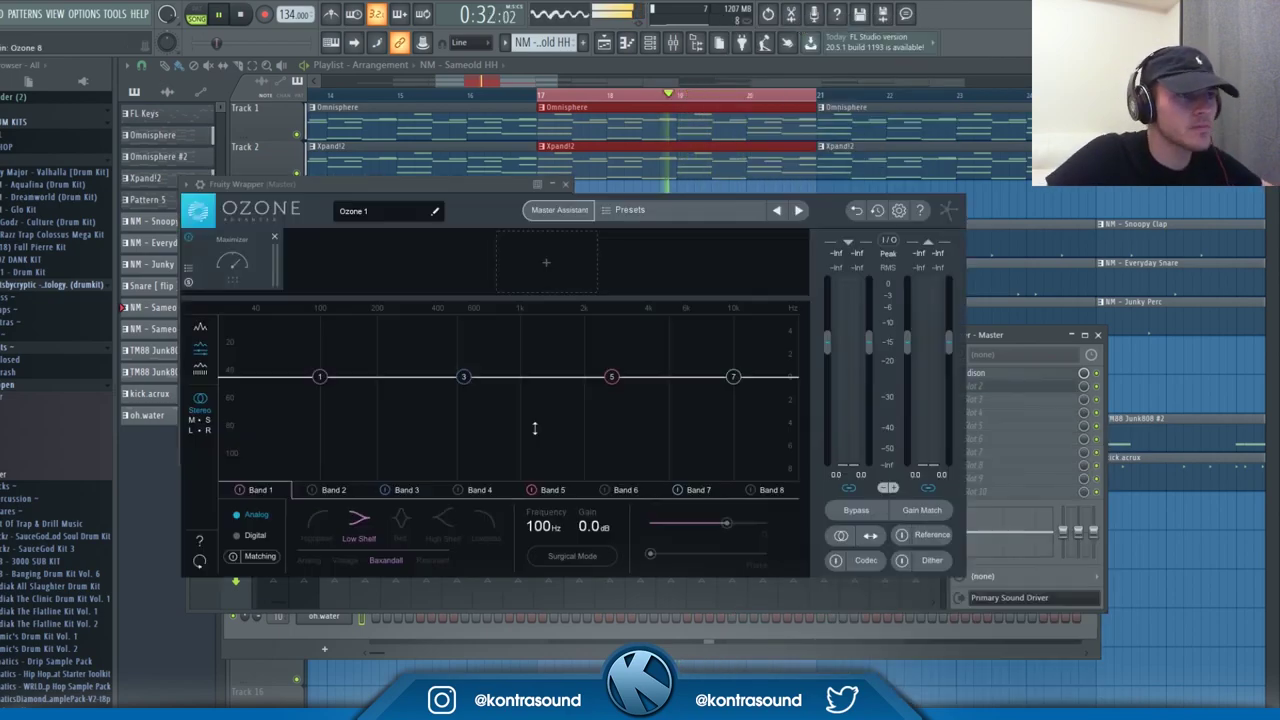
# - Apply Ozone 8's Modern Hip Hop preset from Genre-Specific Mastering and close the preset manager
pyautogui.click(618, 211)
pyautogui.click(303, 358)
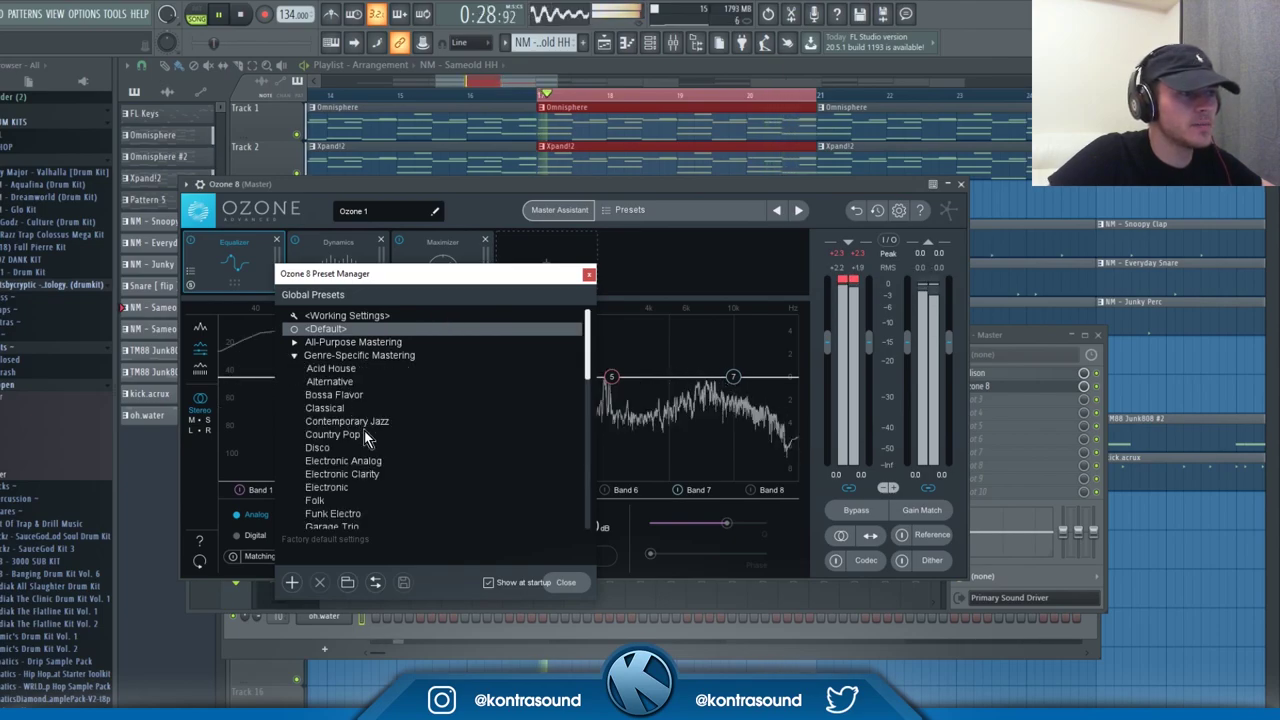
pyautogui.scroll(-4, 363, 440)
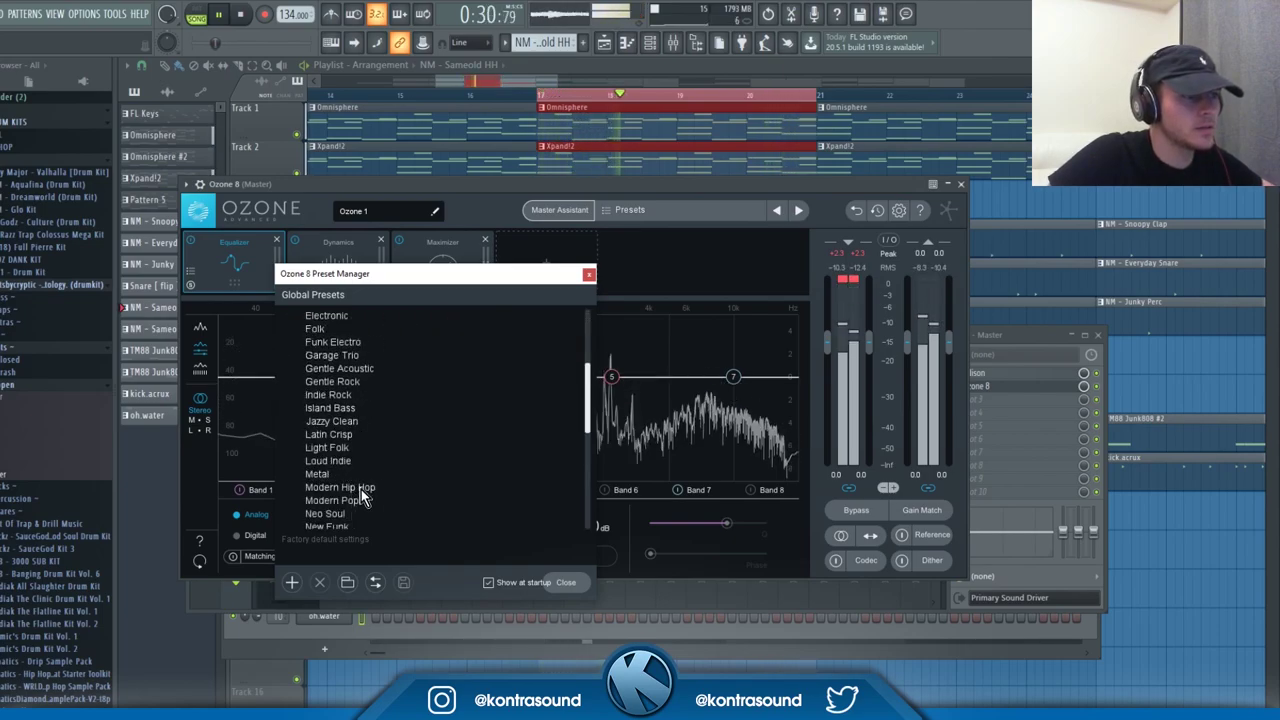
pyautogui.click(359, 488)
pyautogui.click(568, 582)
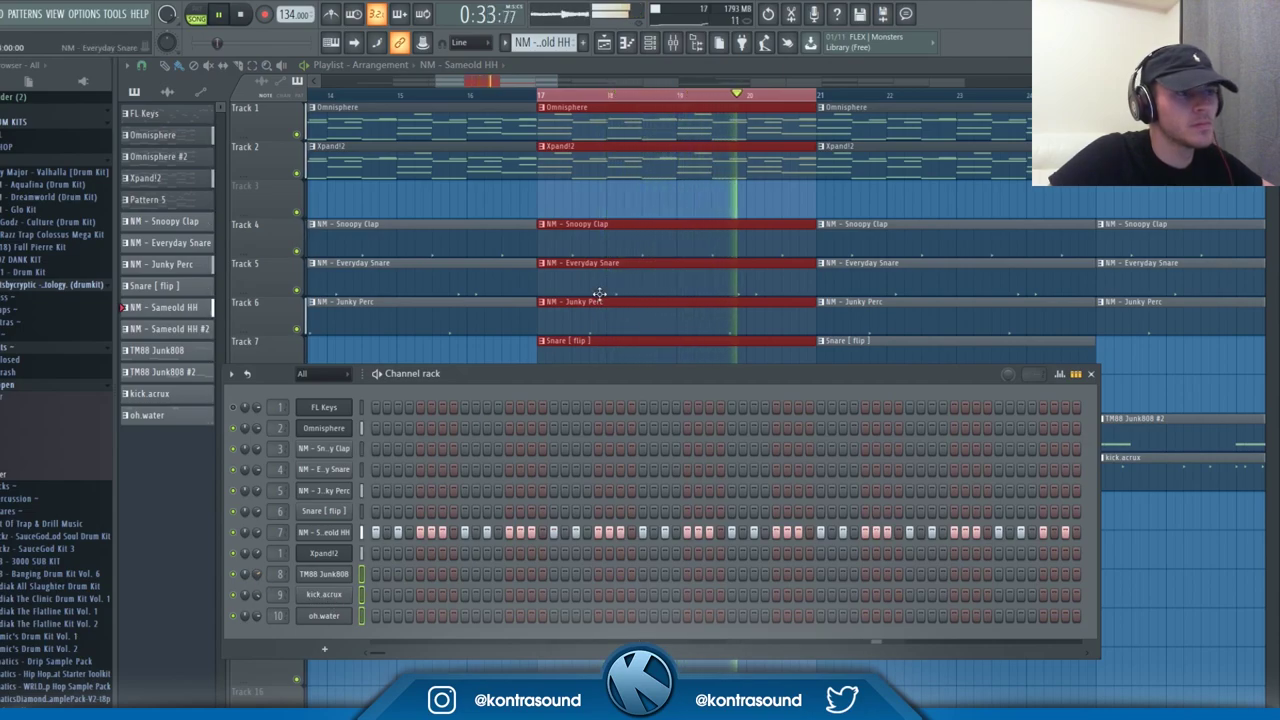
# - Reset the kick.acrux fader in the mixer and lower it slightly below its default level
pyautogui.press('F9')
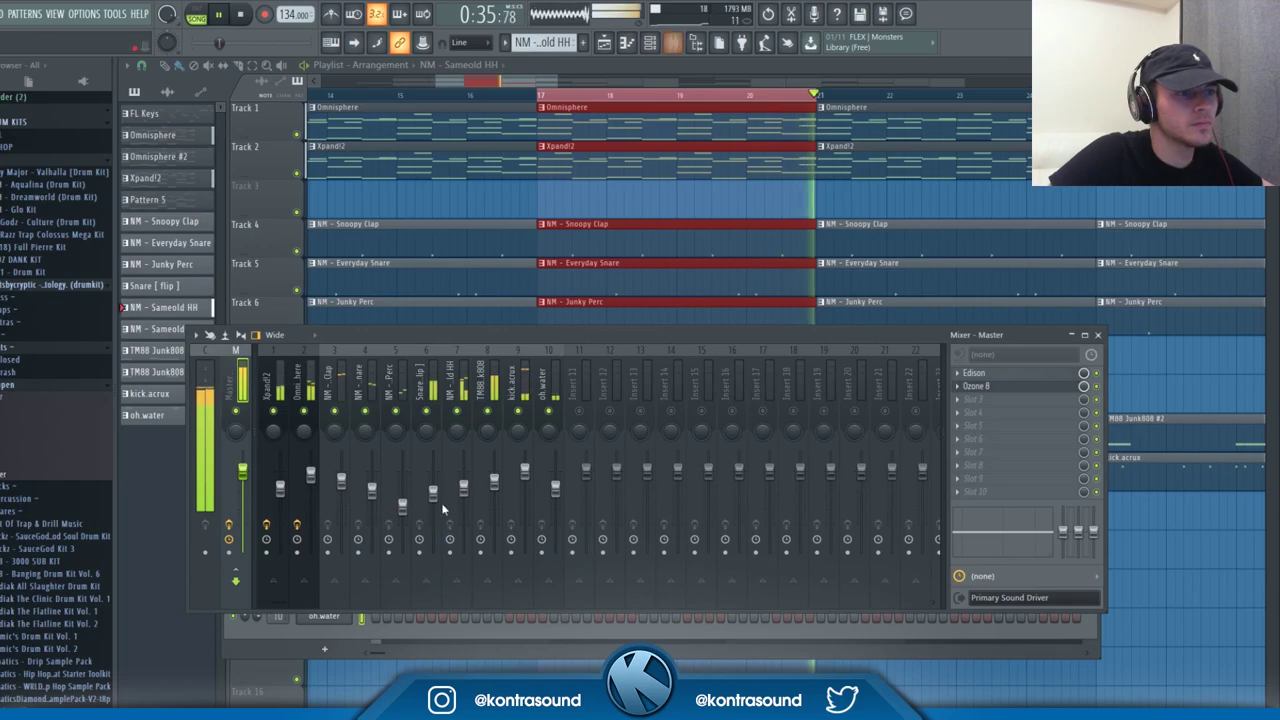
pyautogui.click(524, 472)
pyautogui.rightClick(526, 476)
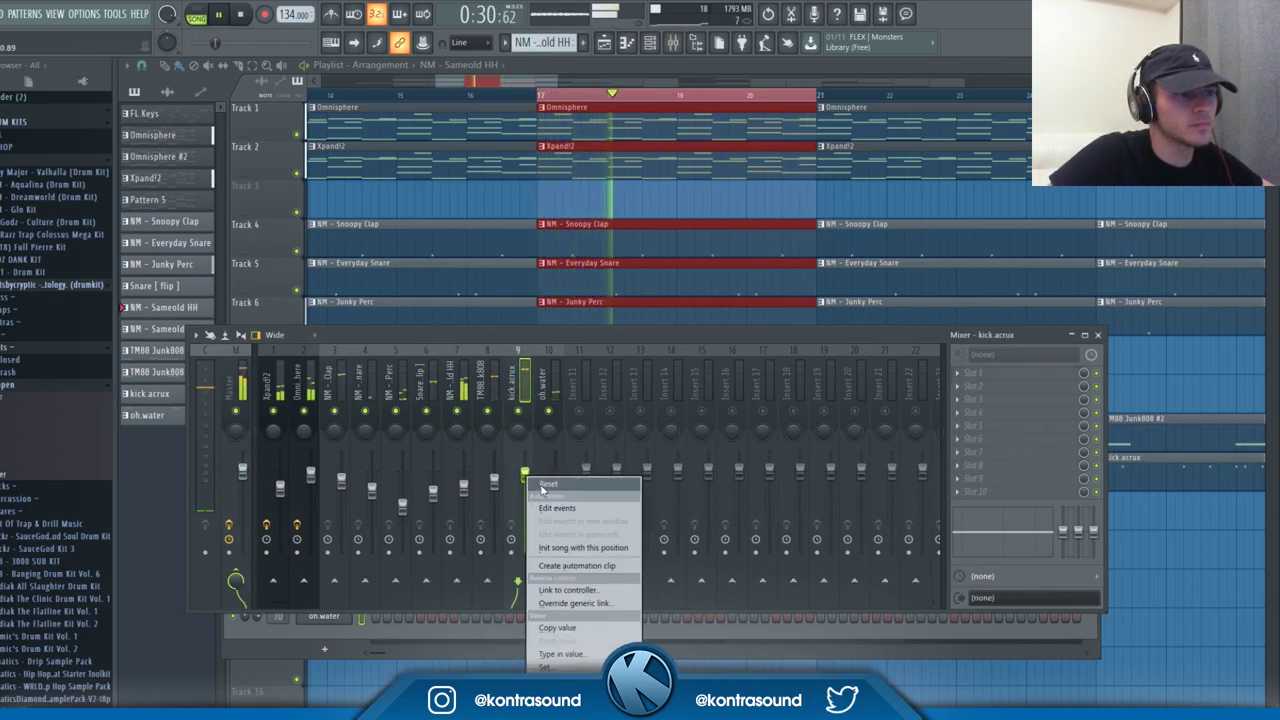
pyautogui.click(543, 485)
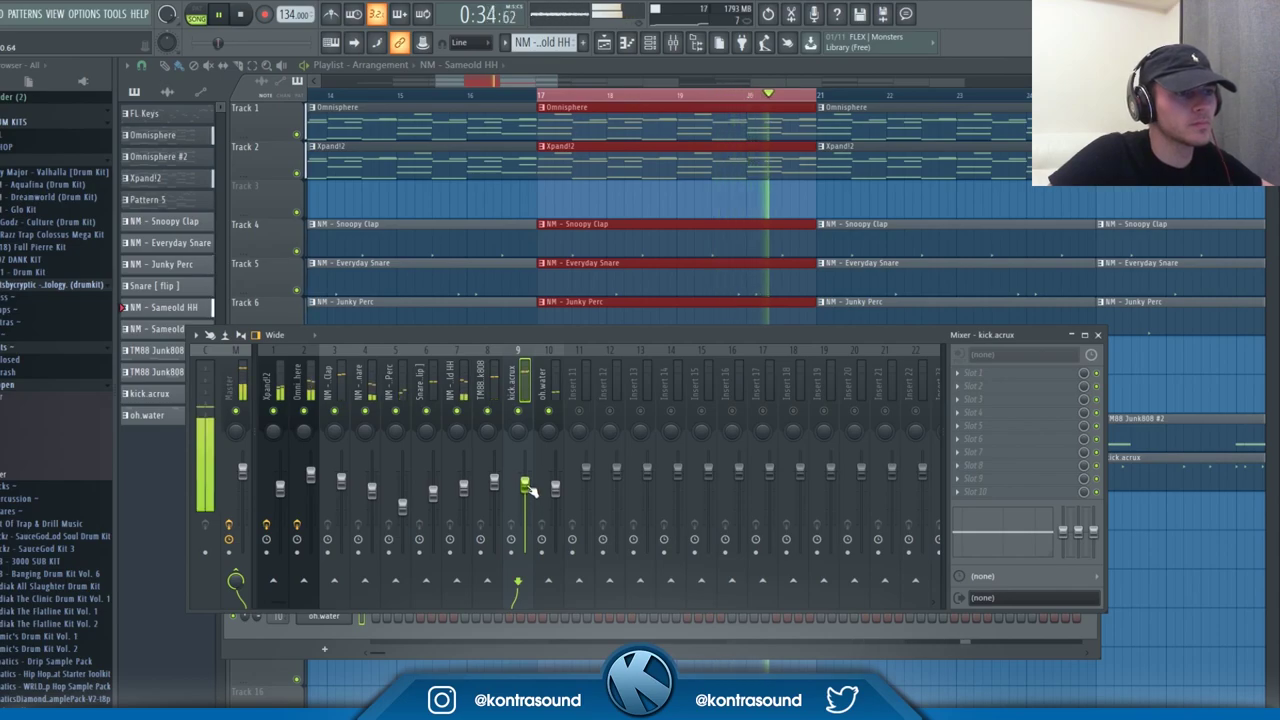
# - Stop playback, clear the bars 17 to 20 selection in the playlist, and look over the full arrangement
pyautogui.press('space')
pyautogui.click(713, 66)
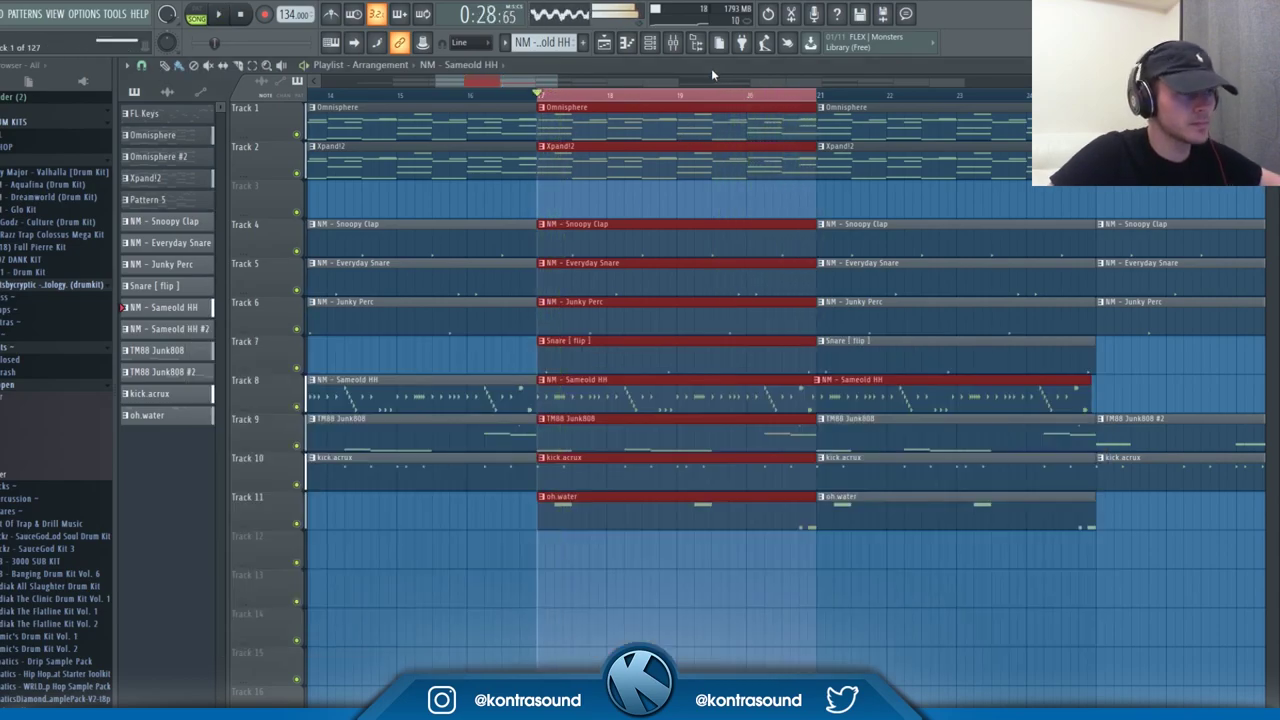
pyautogui.hotkey('ctrl', 'd')
pyautogui.scroll(-6, 540, 412)
pyautogui.scroll(-4, 560, 412)
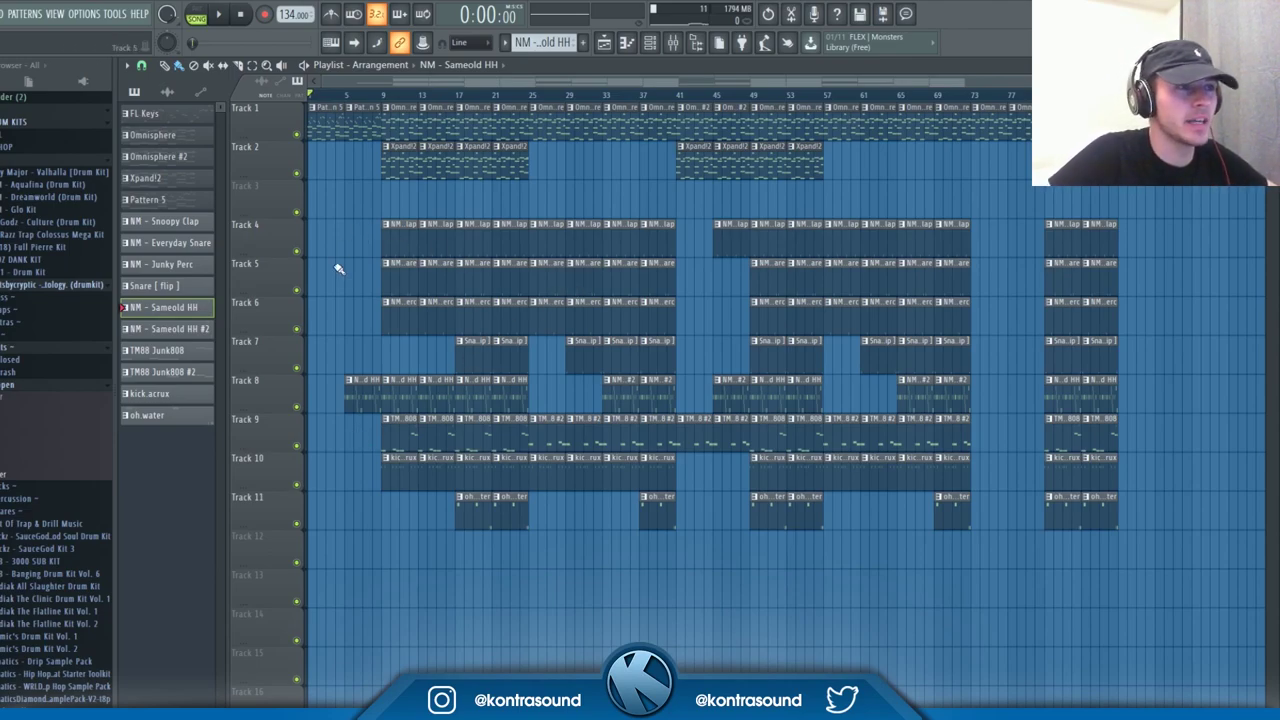
pyautogui.scroll(3, 340, 265)
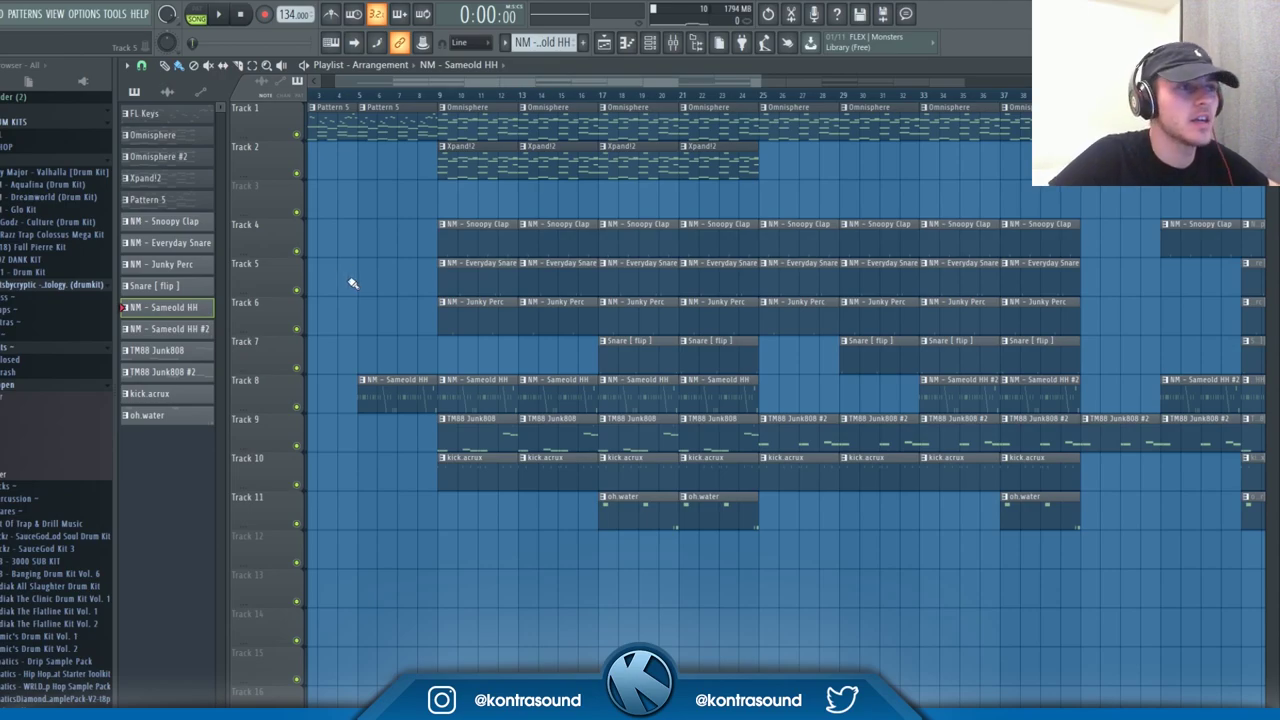
pyautogui.scroll(3, 353, 283)
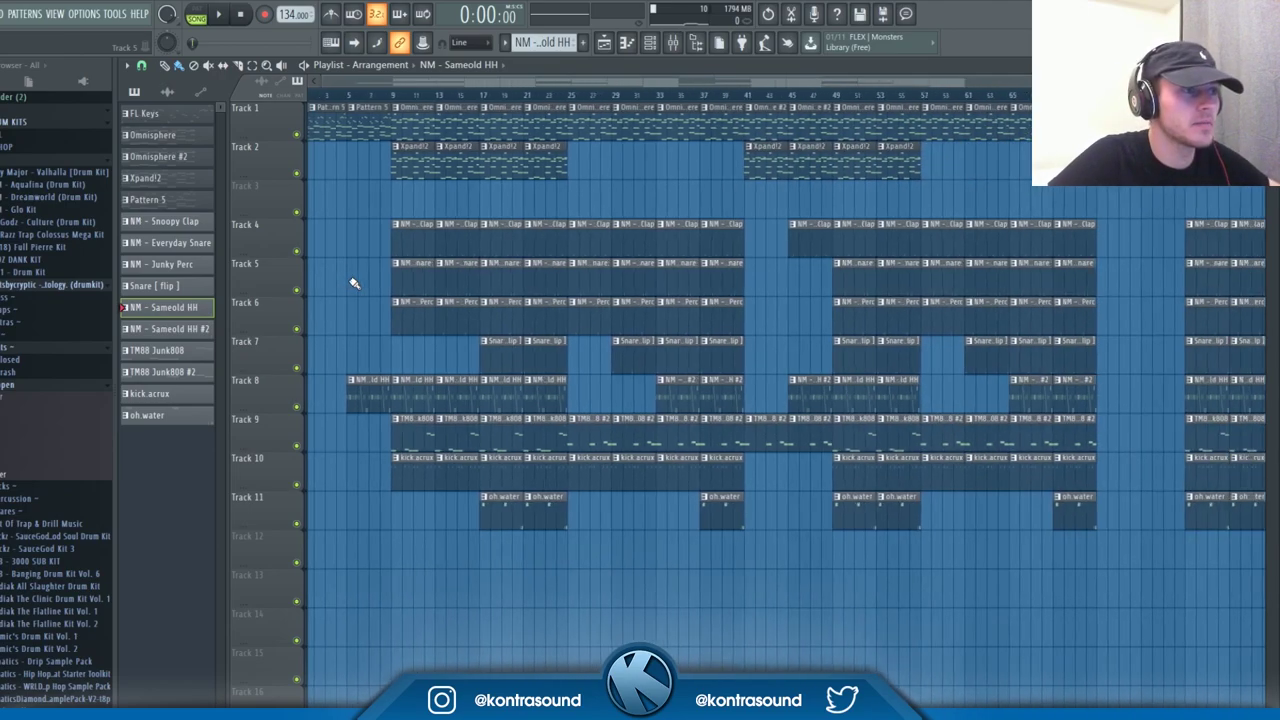
pyautogui.hscroll(-1, 371, 191)
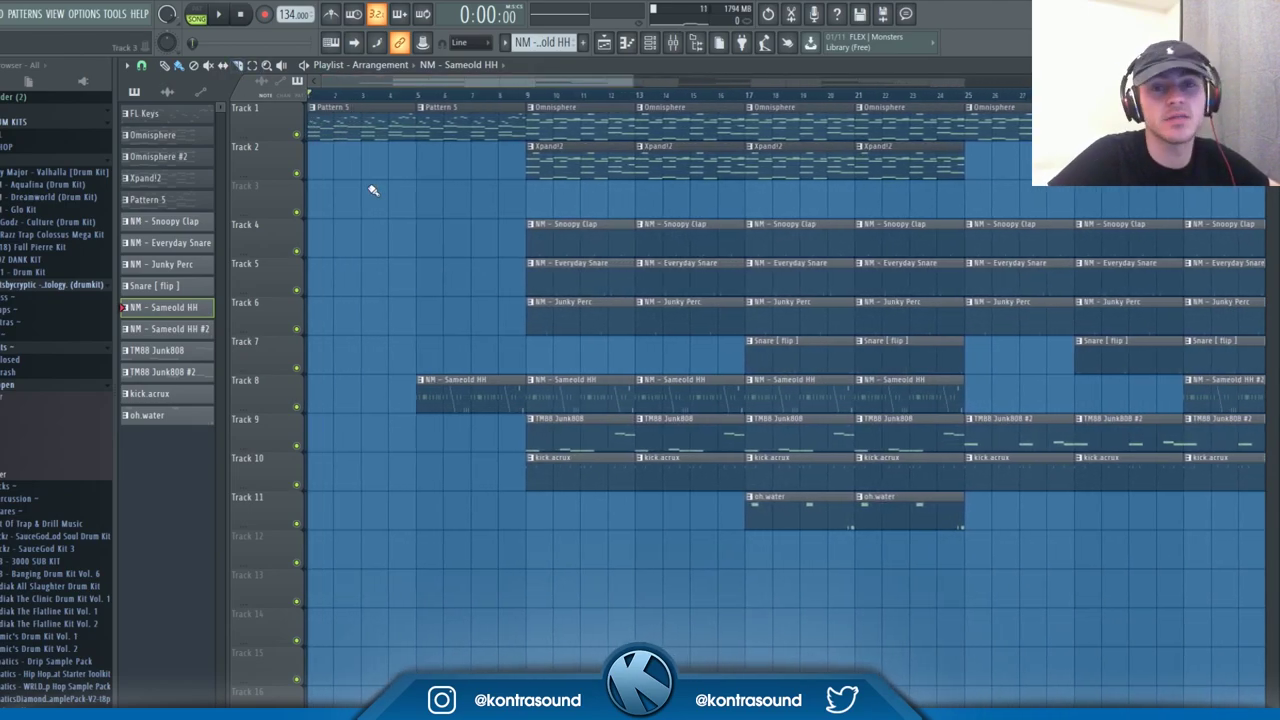